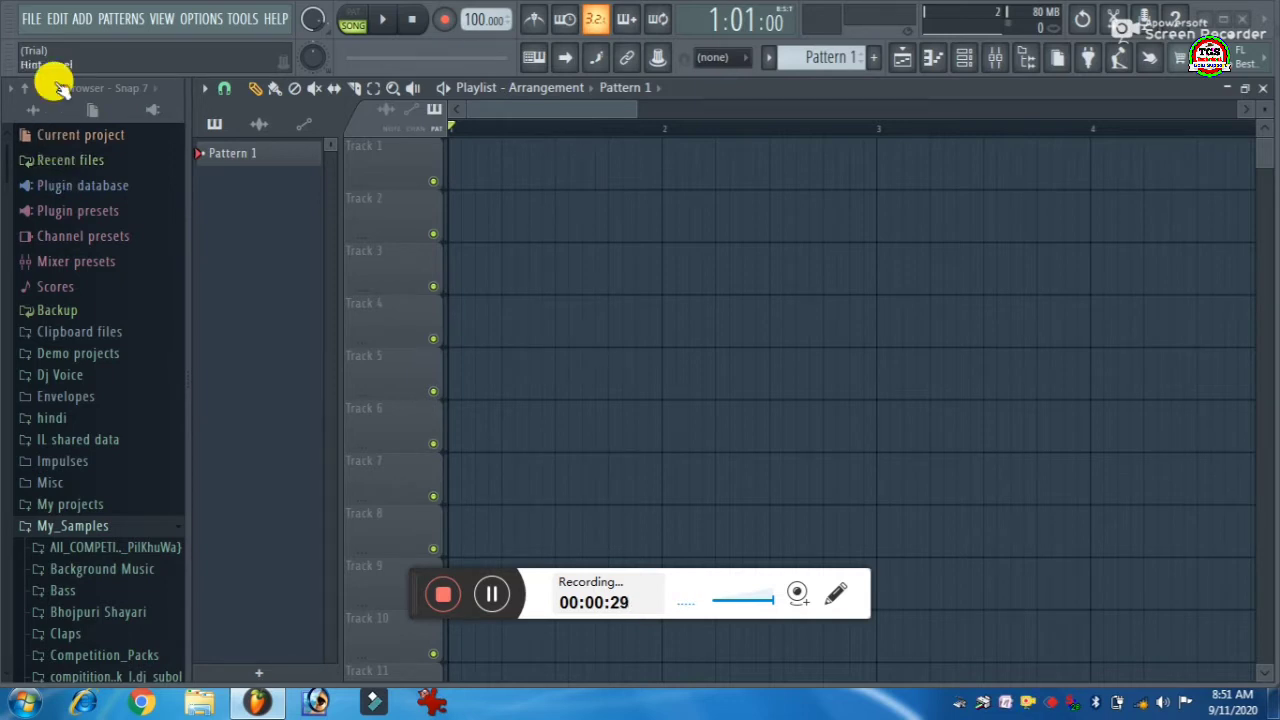
Add a Harmless synthesizer channel, look over its plugin window and close it.
{"action": "left_click", "coordinate": [80, 20]}
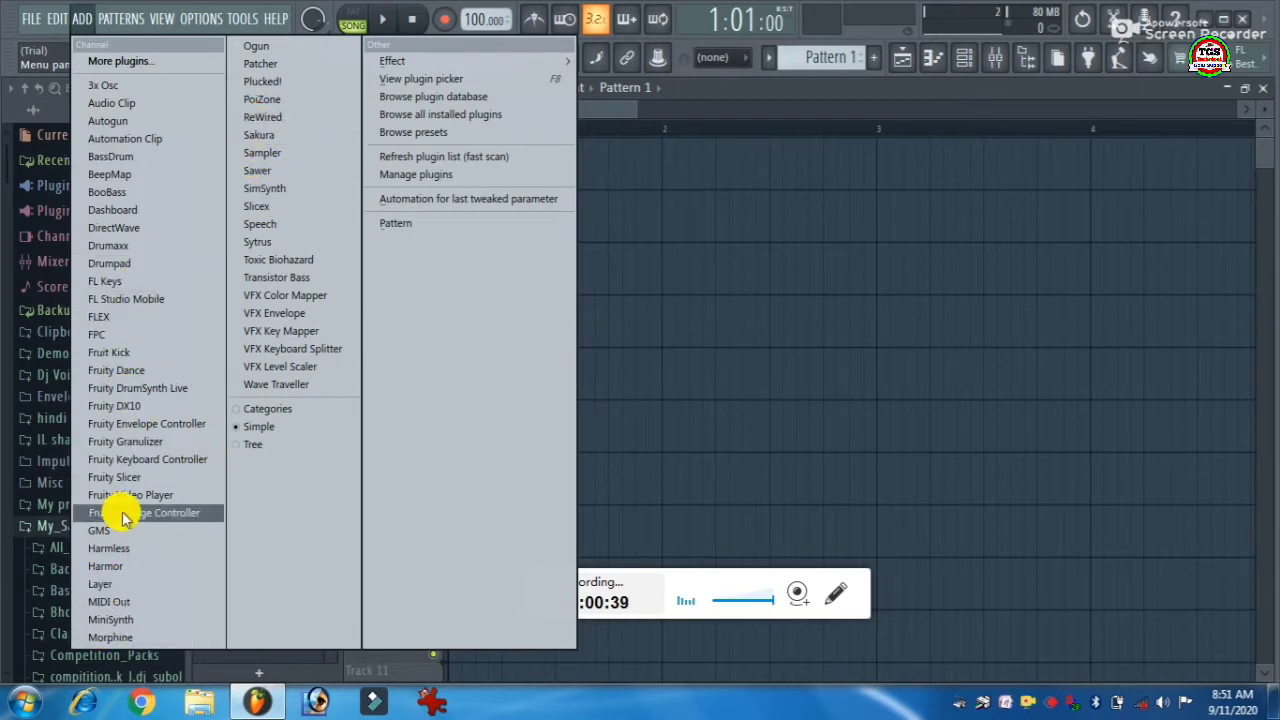
{"action": "left_click", "coordinate": [127, 552]}
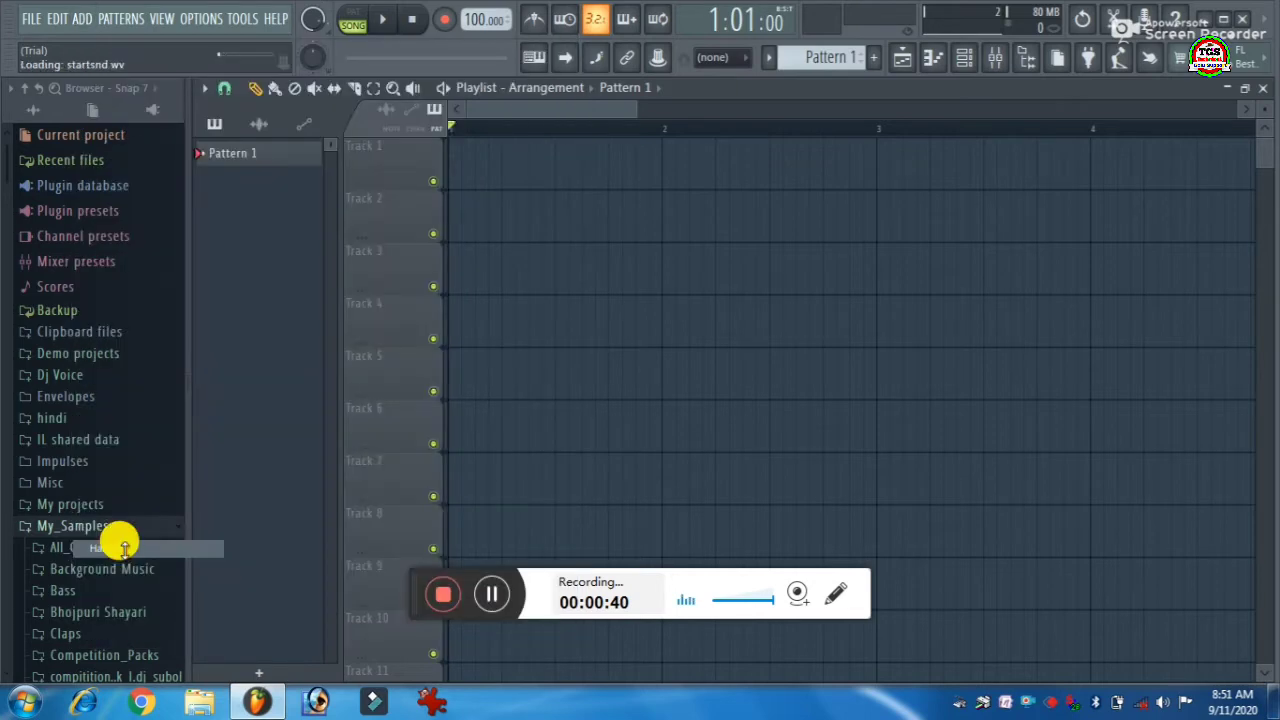
{"action": "left_click_drag", "start_coordinate": [724, 325], "coordinate": [716, 79]}
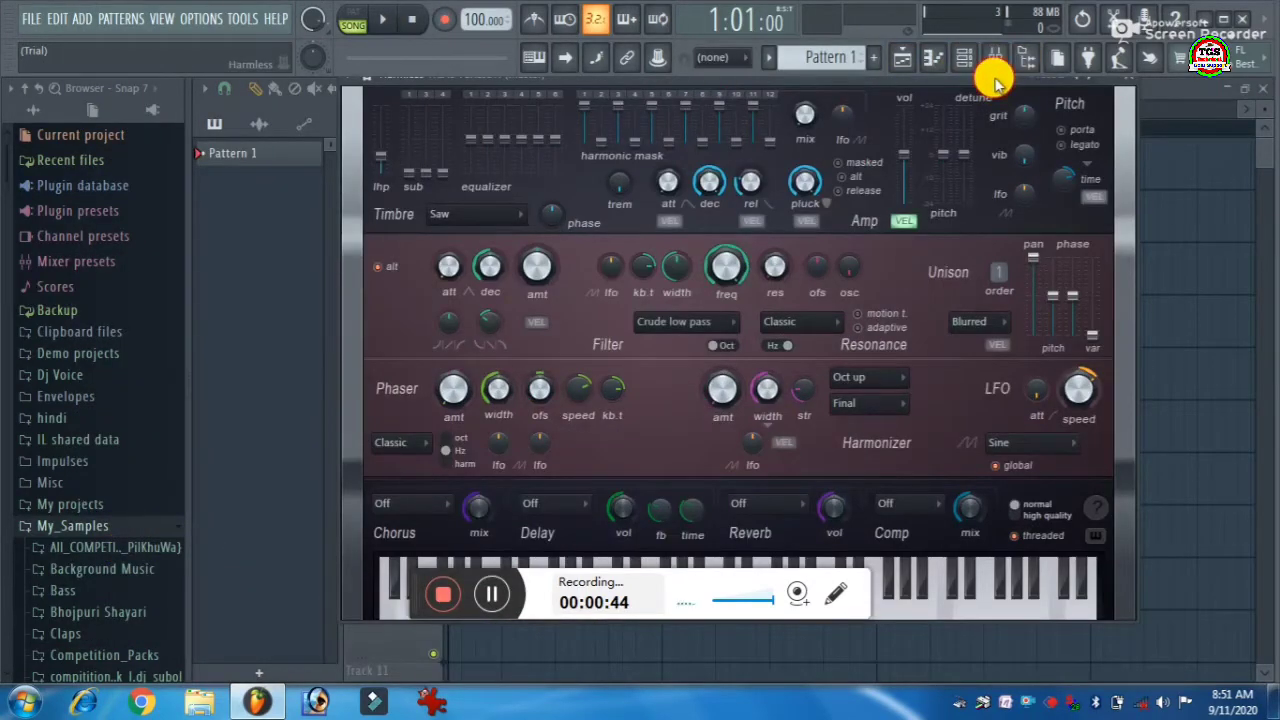
{"action": "left_click_drag", "start_coordinate": [995, 82], "coordinate": [994, 103]}
{"action": "left_click", "coordinate": [1125, 103]}
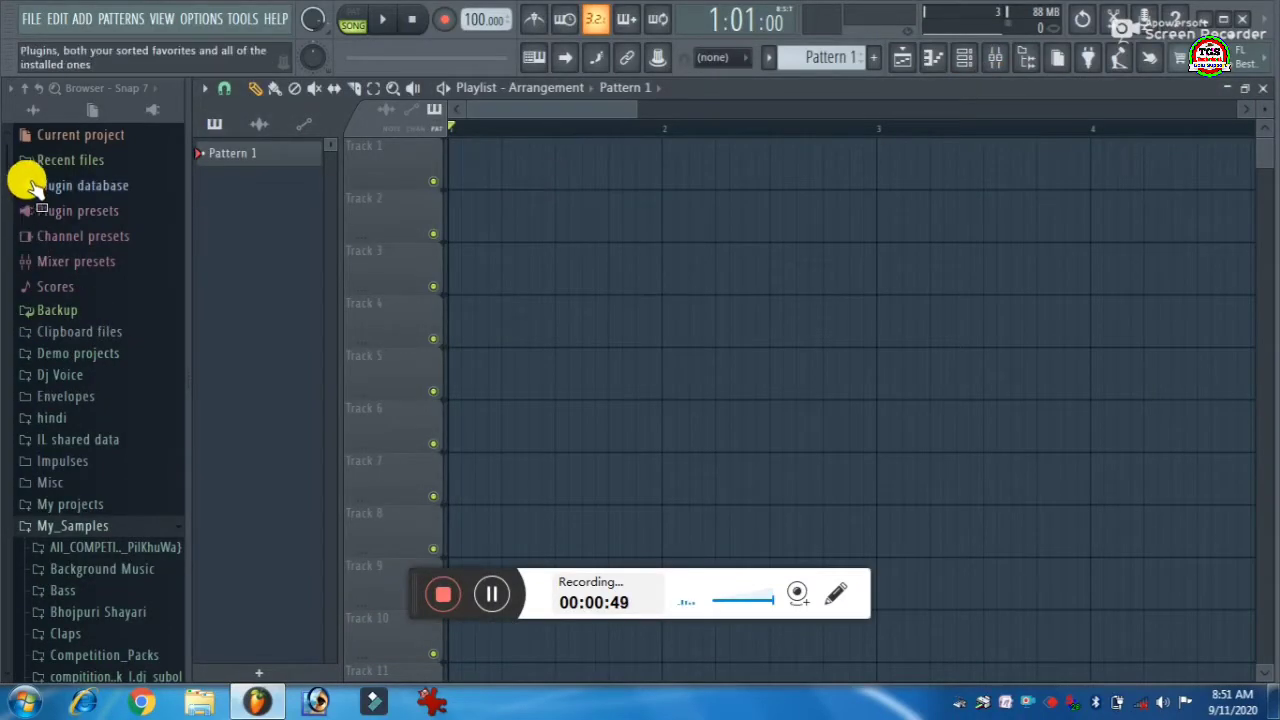
Place the DjBiharHit.In kick sample from the recent files on Track 1 at steps 1, 5, 9 and 13 of bar 1.
{"action": "left_click", "coordinate": [50, 162]}
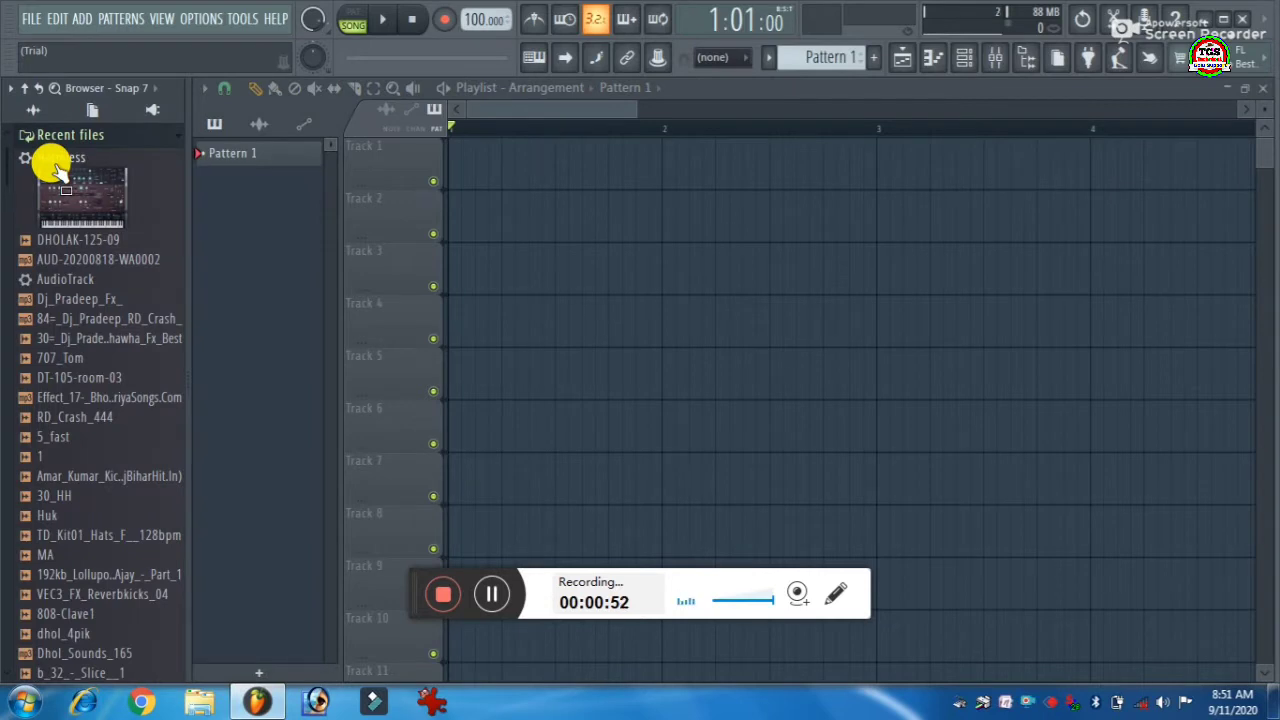
{"action": "left_click", "coordinate": [80, 322]}
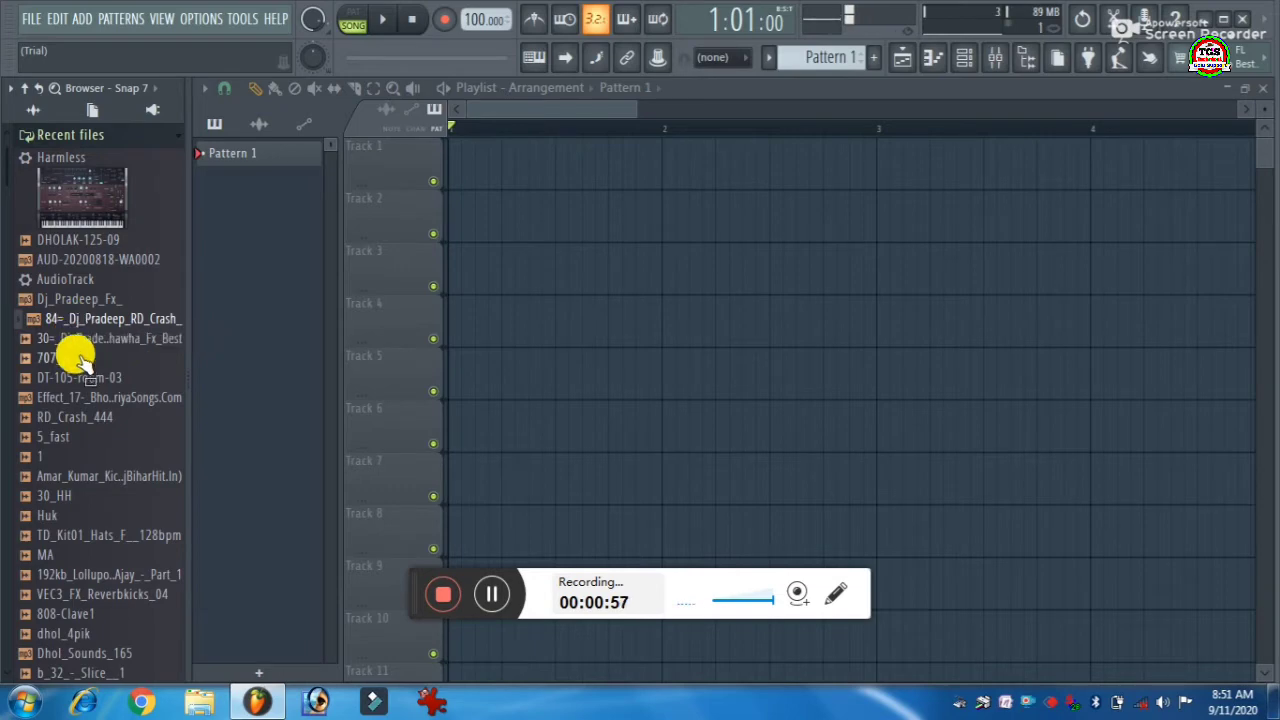
{"action": "left_click_drag", "start_coordinate": [108, 478], "coordinate": [449, 172]}
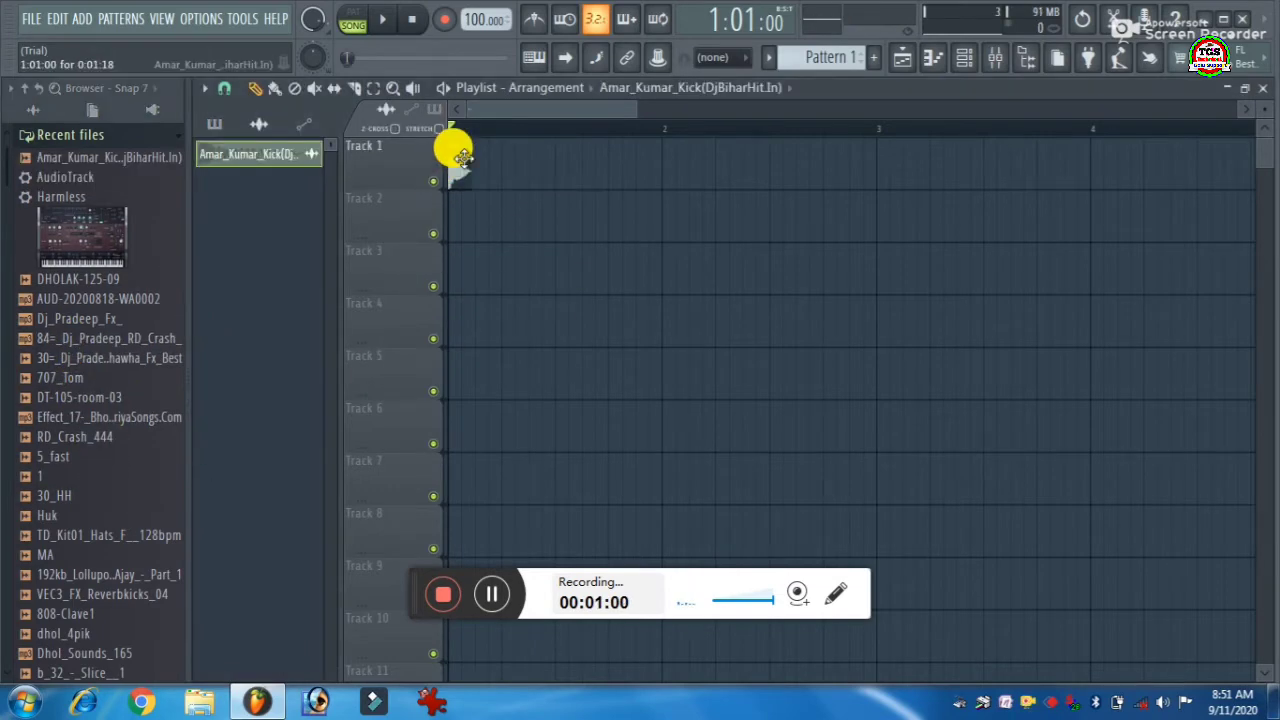
{"action": "scroll", "coordinate": [509, 129], "scroll_direction": "up", "scroll_amount": 3}
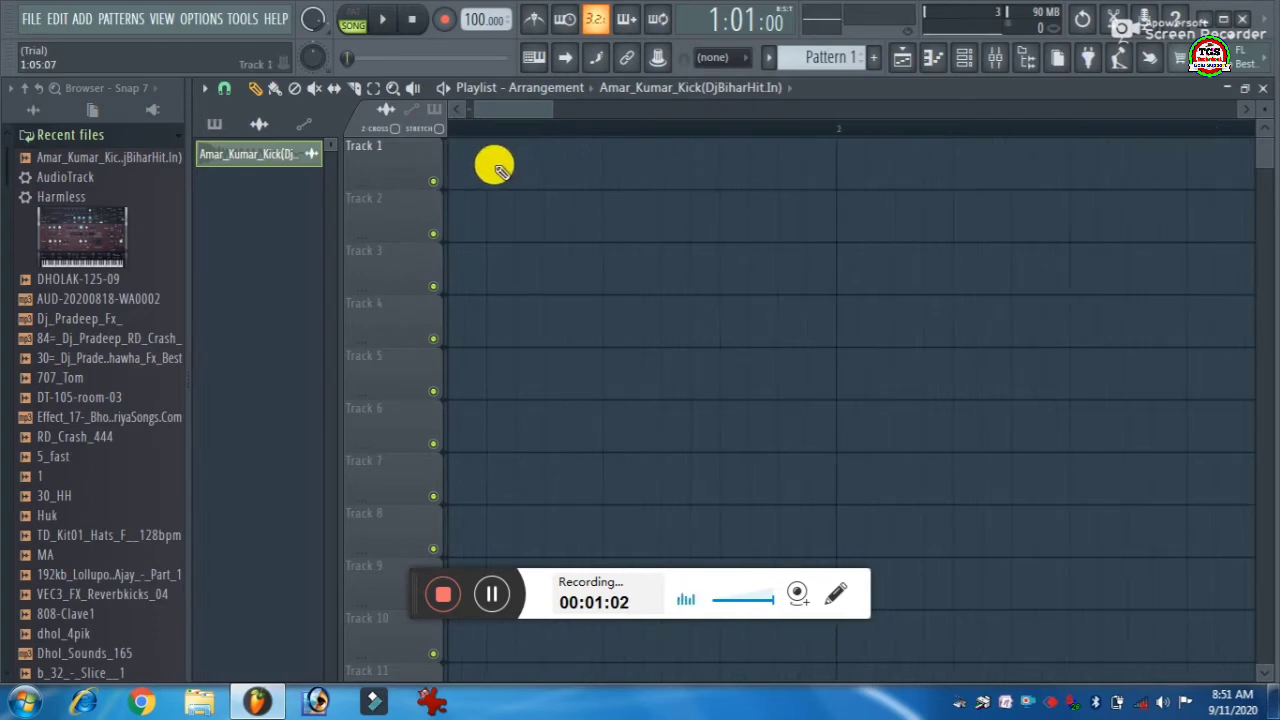
{"action": "left_click", "coordinate": [497, 170]}
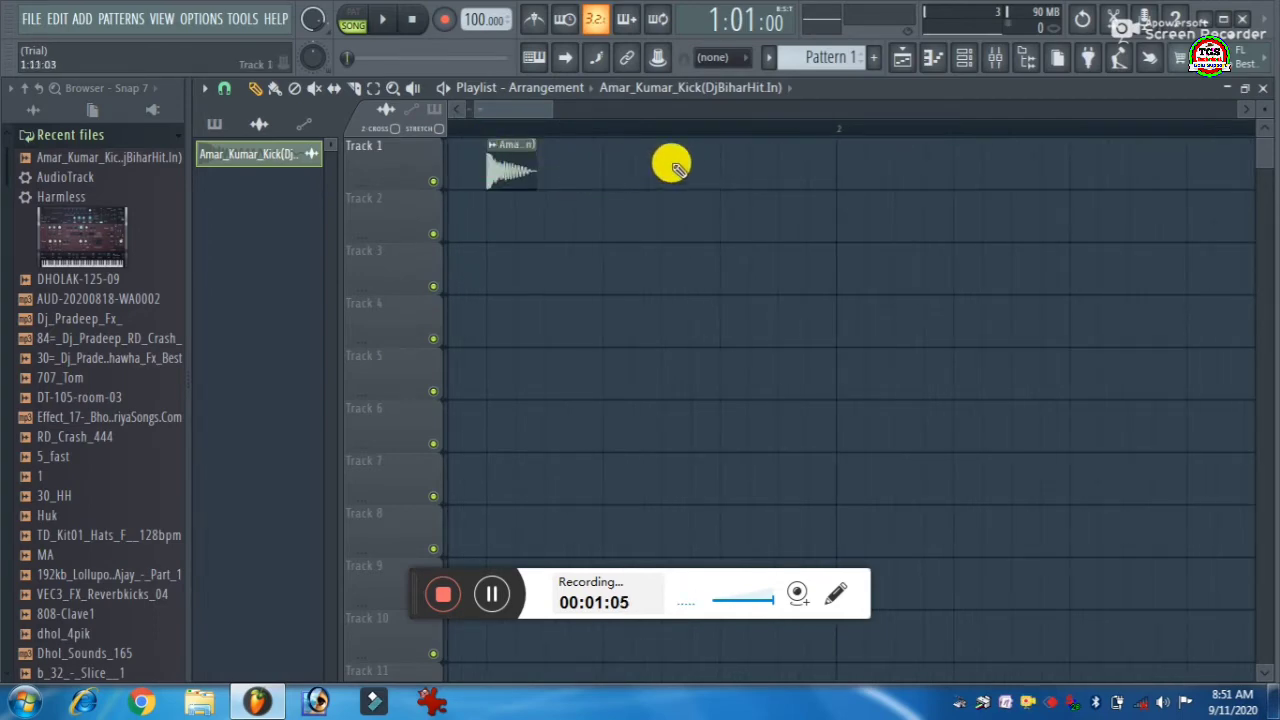
{"action": "left_click", "coordinate": [613, 160]}
{"action": "left_click", "coordinate": [721, 166]}
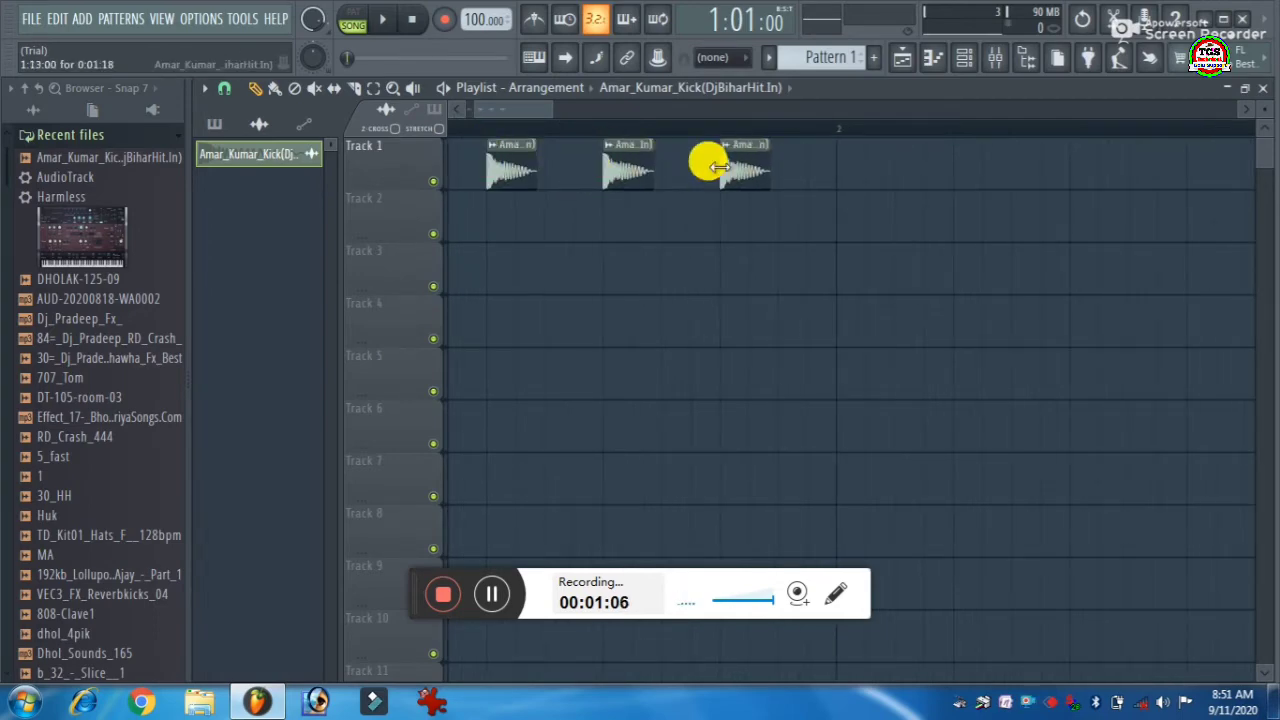
{"action": "scroll", "coordinate": [722, 131], "scroll_direction": "down", "scroll_amount": 3}
{"action": "scroll", "coordinate": [722, 131], "scroll_direction": "down", "scroll_amount": 1}
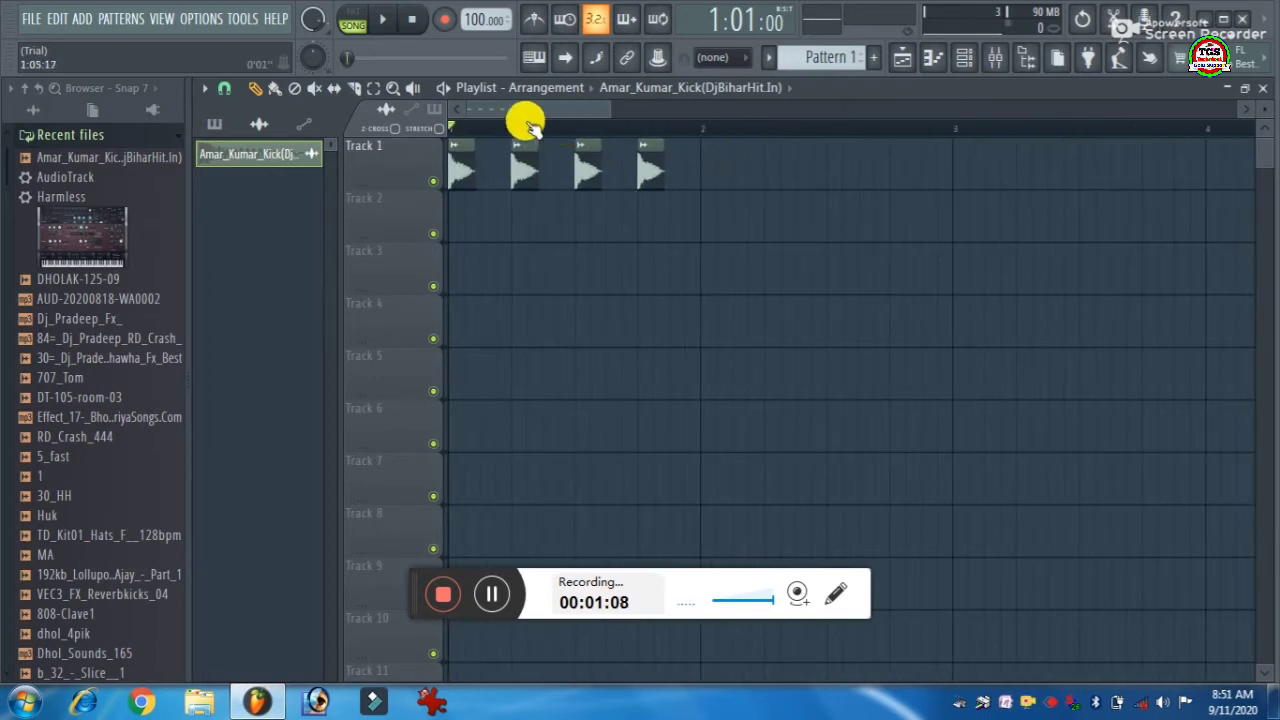
{"action": "scroll", "coordinate": [486, 124], "scroll_direction": "up", "scroll_amount": 2}
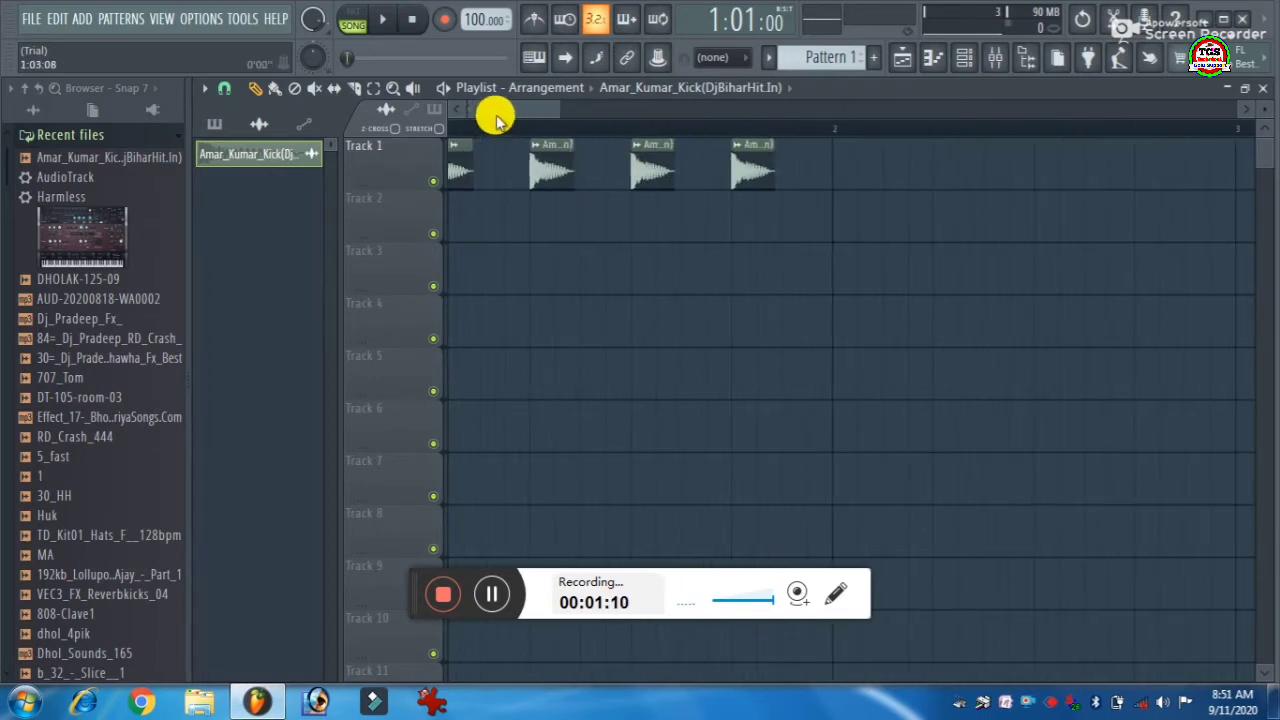
{"action": "scroll", "coordinate": [491, 122], "scroll_direction": "up", "scroll_amount": 1}
Preview the DHOLAK-125-09 sample in the recent files, then collapse that list.
{"action": "left_click", "coordinate": [65, 279]}
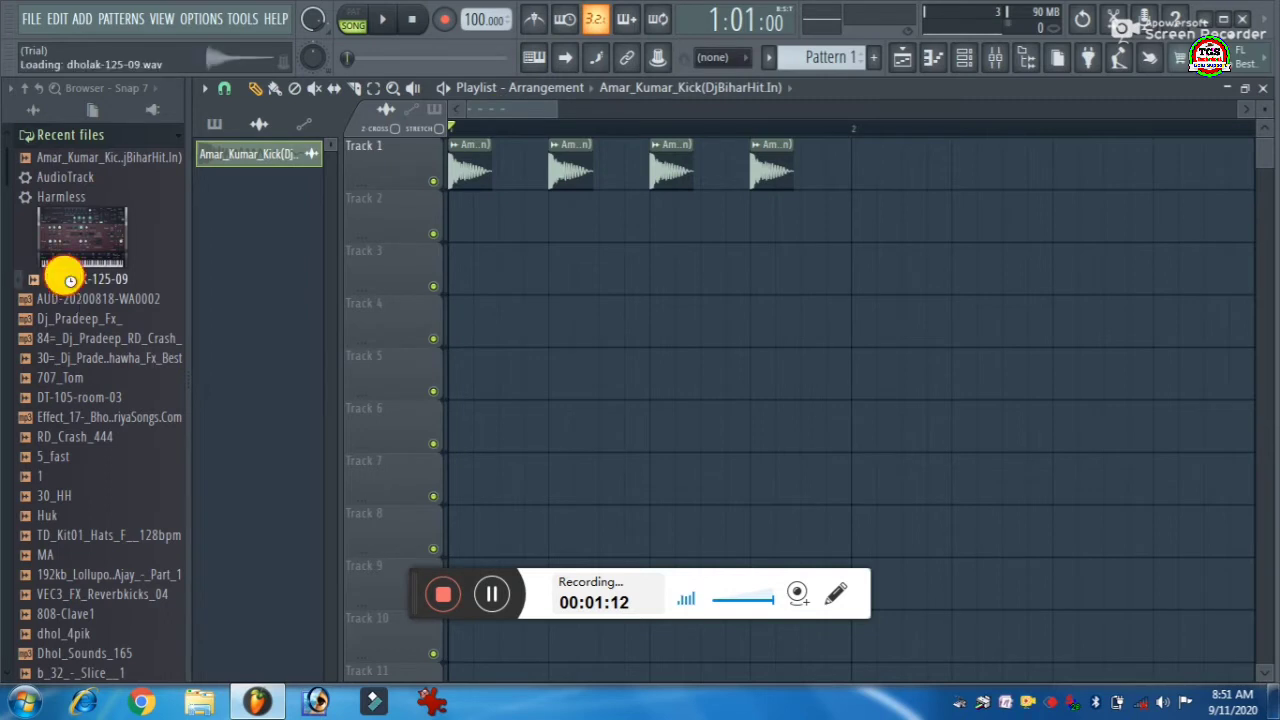
{"action": "left_click_drag", "start_coordinate": [73, 287], "coordinate": [112, 278]}
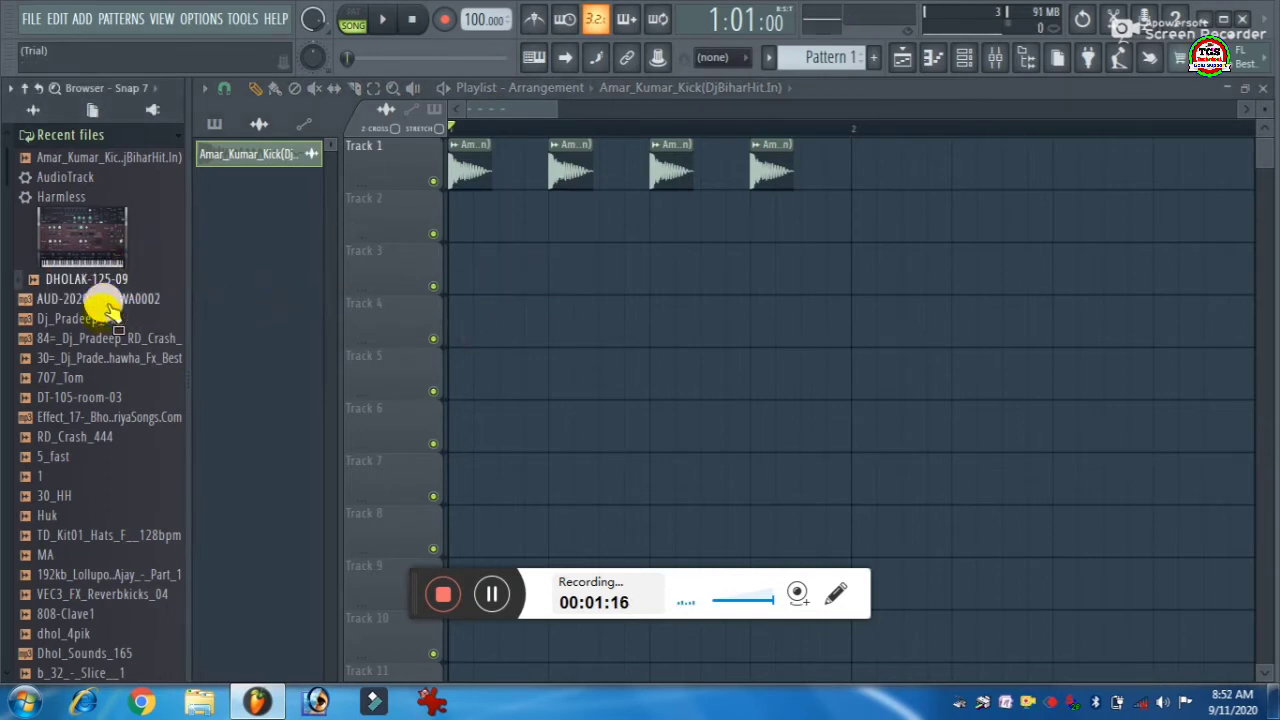
{"action": "scroll", "coordinate": [100, 330], "scroll_direction": "up", "scroll_amount": 1}
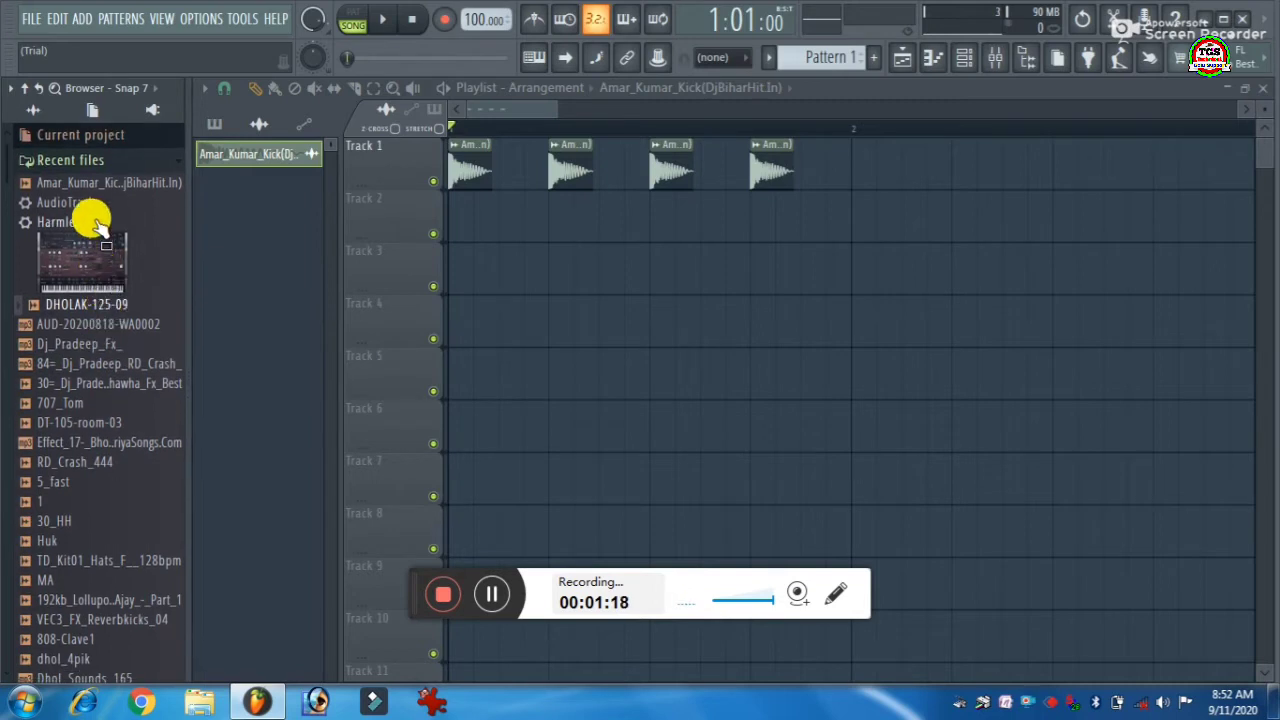
{"action": "left_click", "coordinate": [93, 158]}
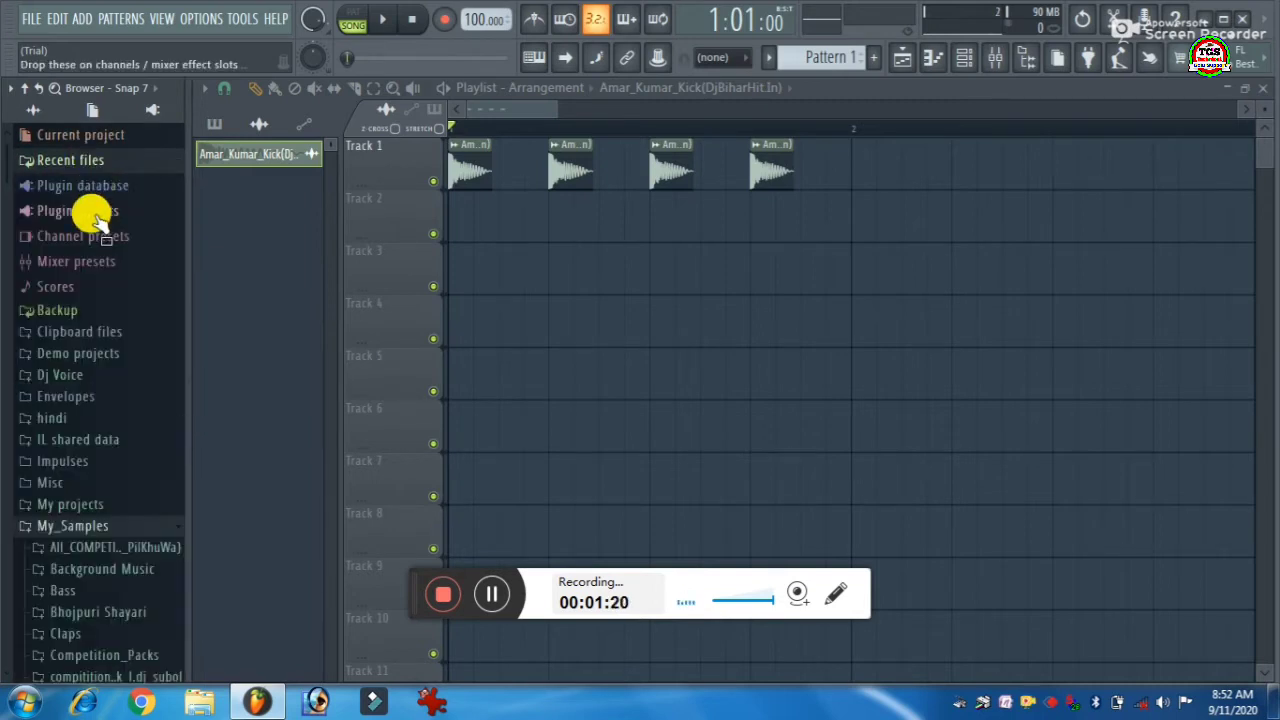
From the My_Samples Dhol folder, try dholak2-_4, then place the MP3 named with repeated 1s on Track 2 at steps 4, 8, 12 and 16.
{"action": "scroll", "coordinate": [82, 615], "scroll_direction": "down", "scroll_amount": 4}
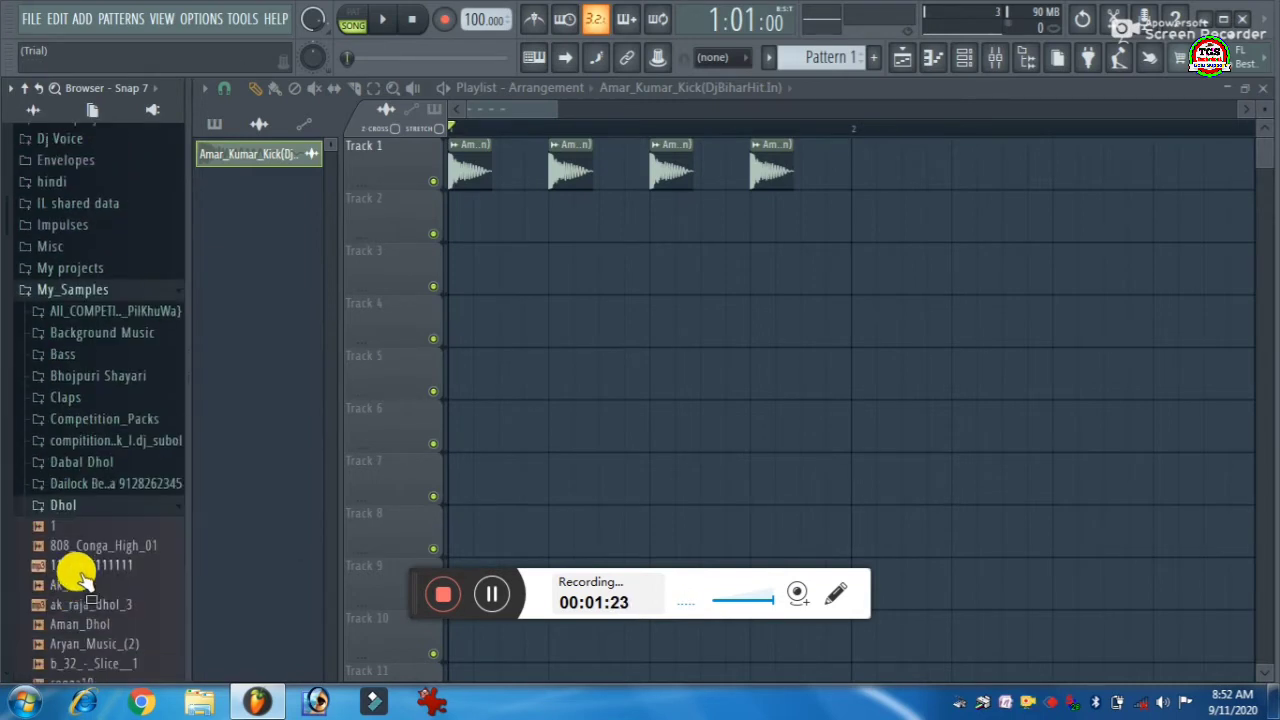
{"action": "scroll", "coordinate": [87, 550], "scroll_direction": "down", "scroll_amount": 3}
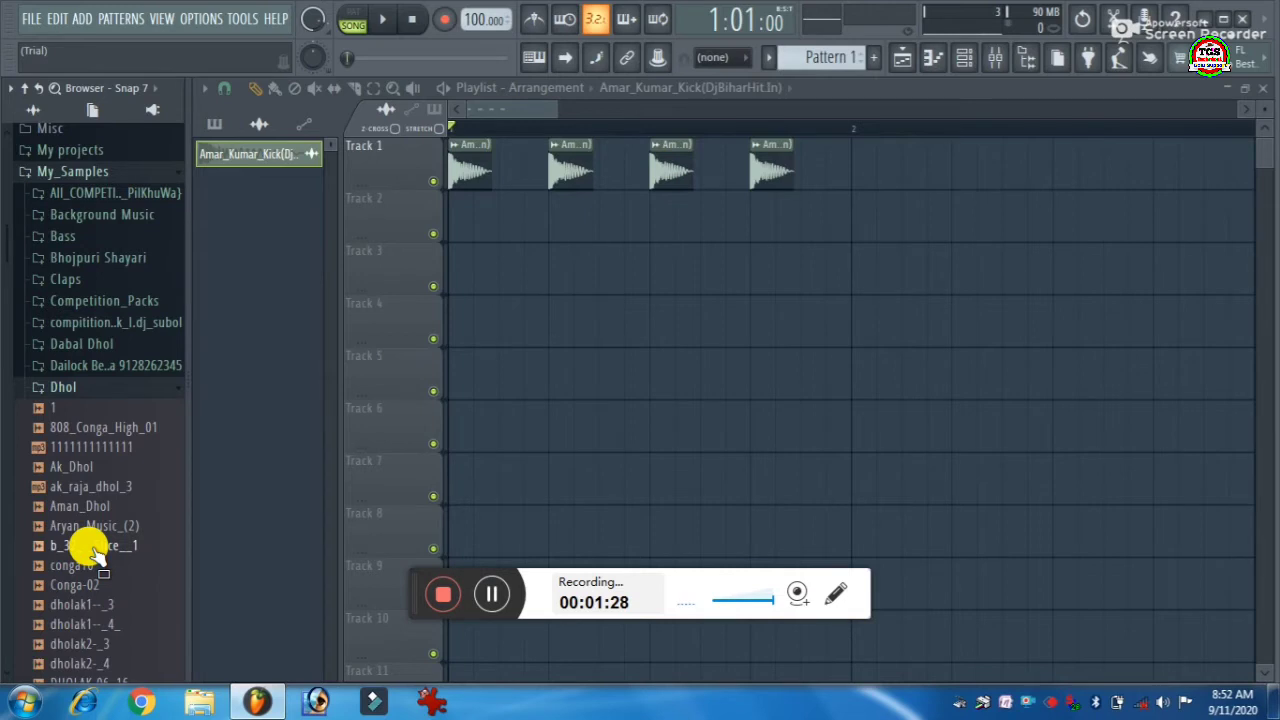
{"action": "scroll", "coordinate": [95, 550], "scroll_direction": "down", "scroll_amount": 3}
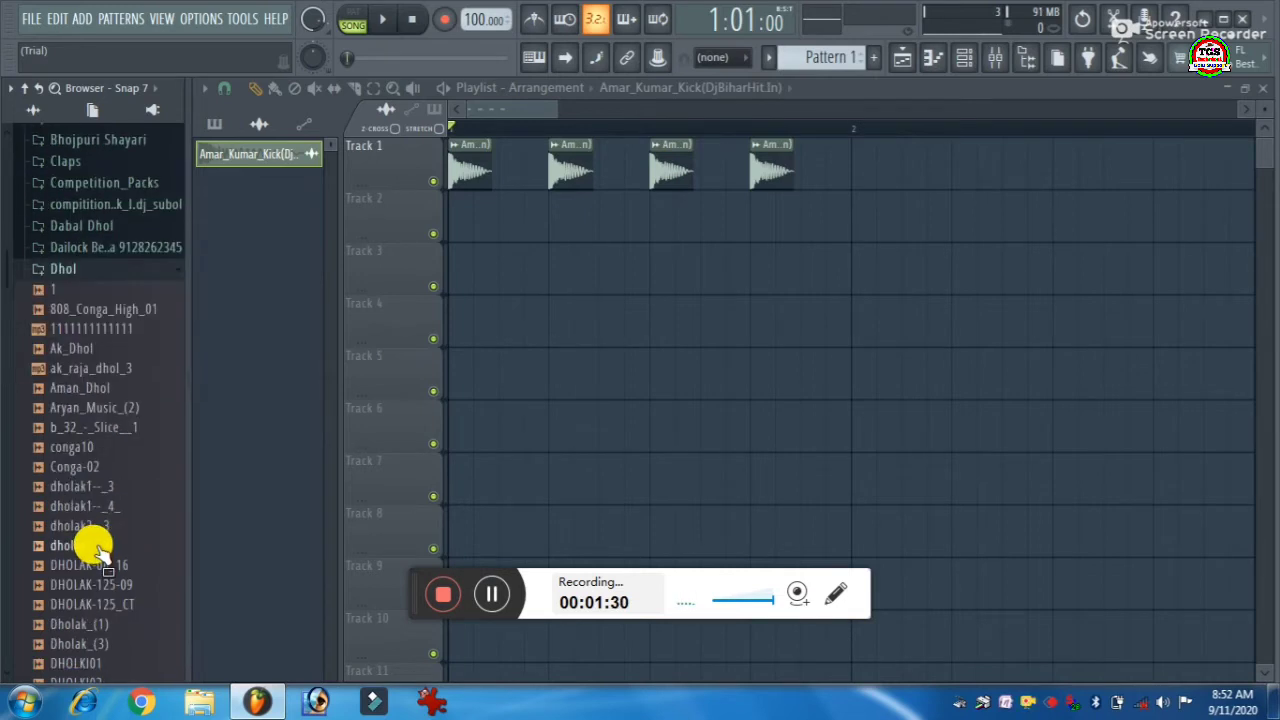
{"action": "left_click_drag", "start_coordinate": [97, 549], "coordinate": [541, 248]}
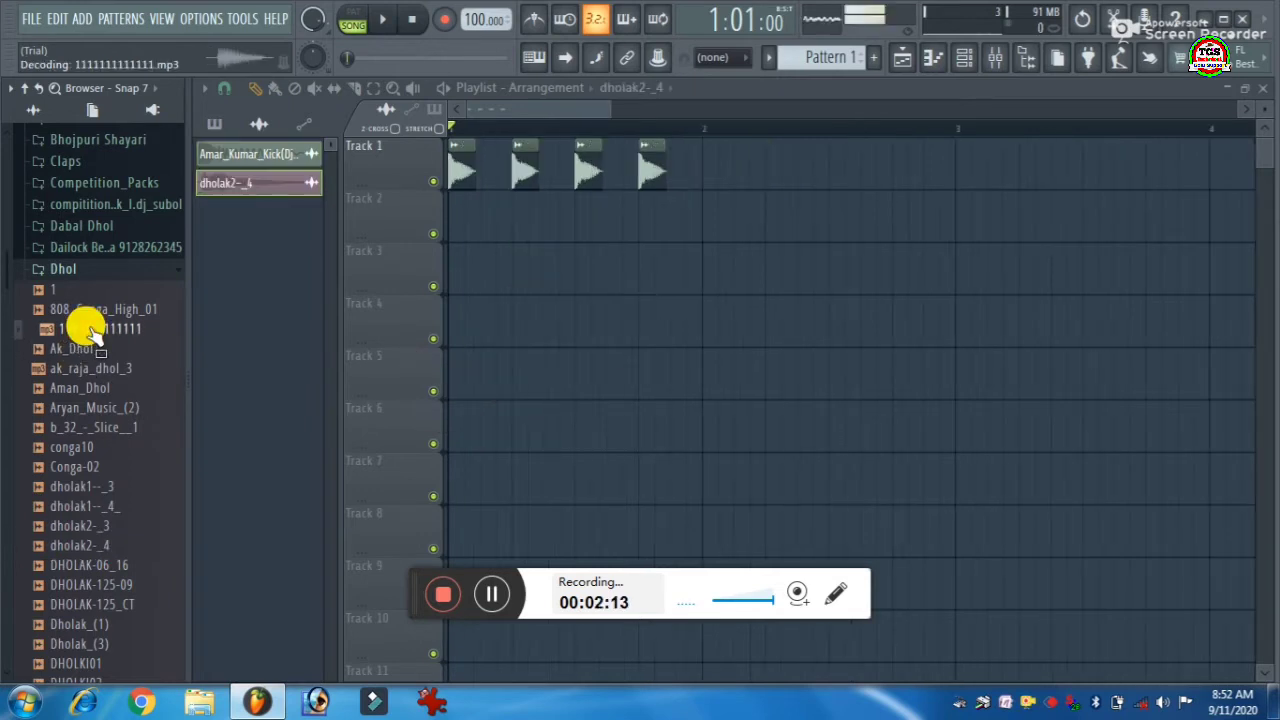
{"action": "left_click_drag", "start_coordinate": [85, 328], "coordinate": [498, 212]}
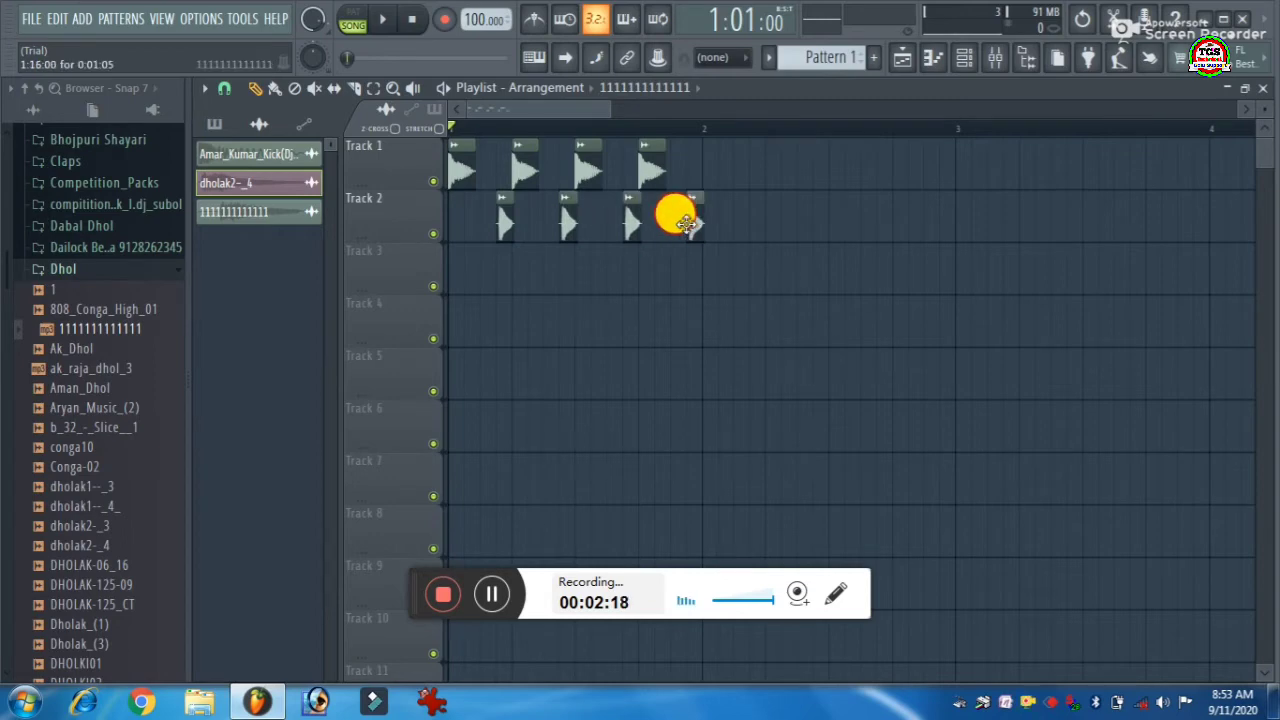
{"action": "scroll", "coordinate": [508, 130], "scroll_direction": "up", "scroll_amount": 5}
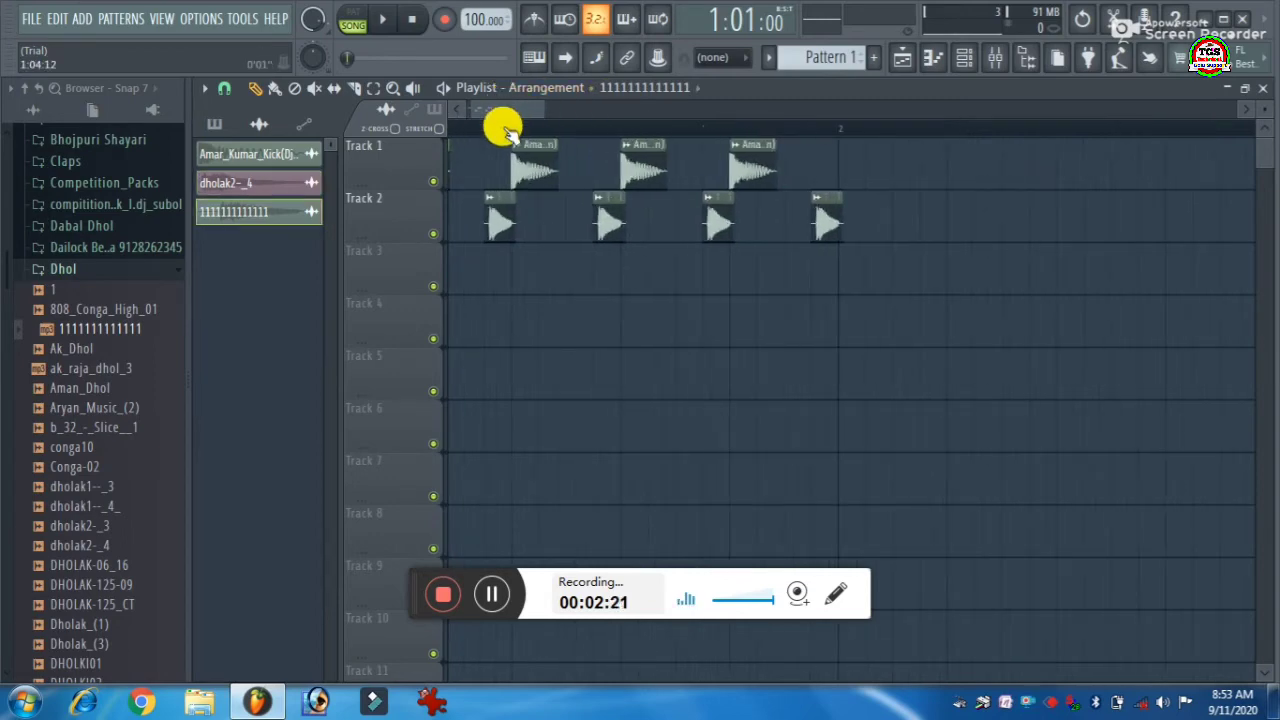
Place the 0_hi_c_24a sample from the Hit Hat folder on Track 3 at steps 3, 7, 11 and 15 of bar 1.
{"action": "left_click", "coordinate": [64, 272]}
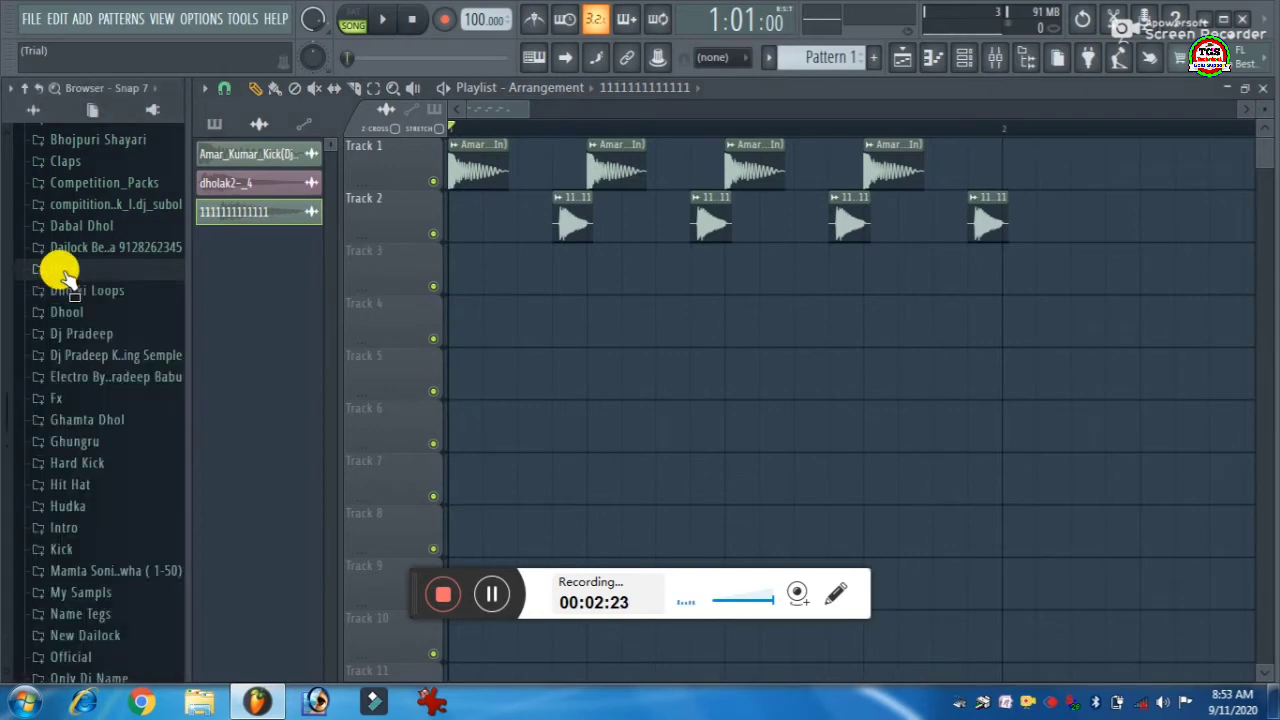
{"action": "scroll", "coordinate": [64, 276], "scroll_direction": "up", "scroll_amount": 5}
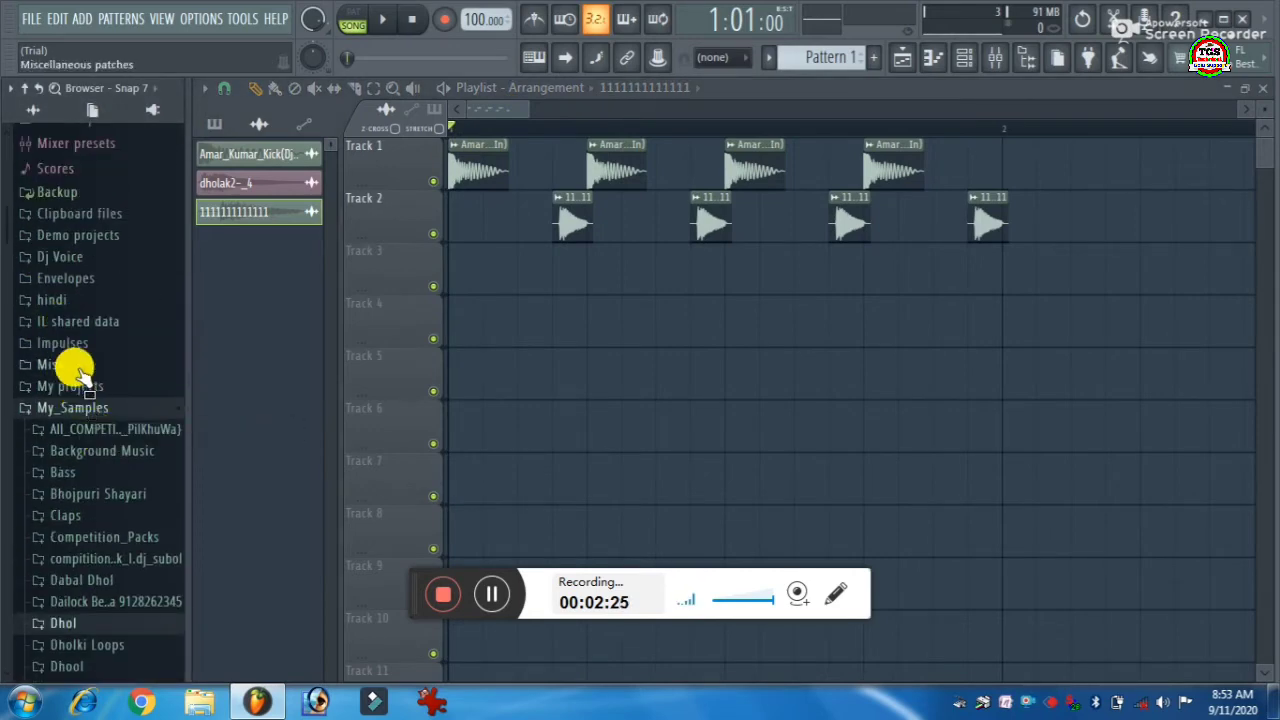
{"action": "scroll", "coordinate": [88, 578], "scroll_direction": "down", "scroll_amount": 6}
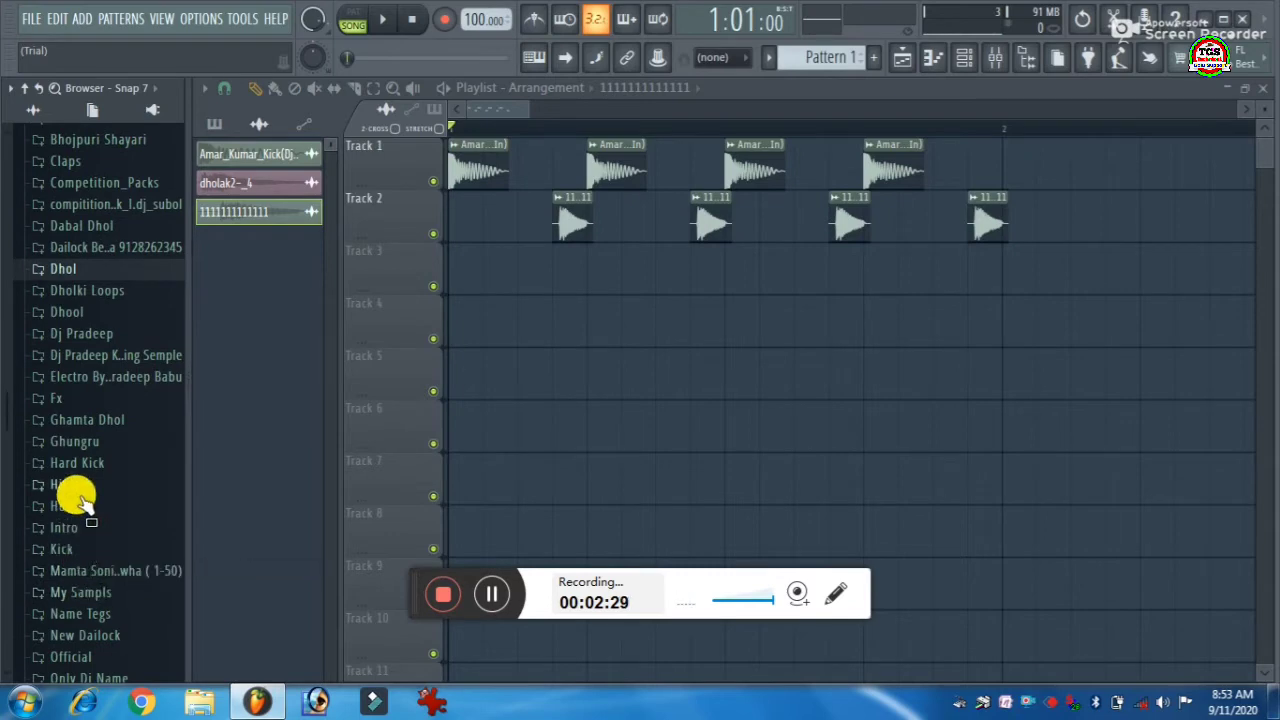
{"action": "left_click", "coordinate": [80, 495]}
{"action": "left_click_drag", "start_coordinate": [100, 152], "coordinate": [520, 266]}
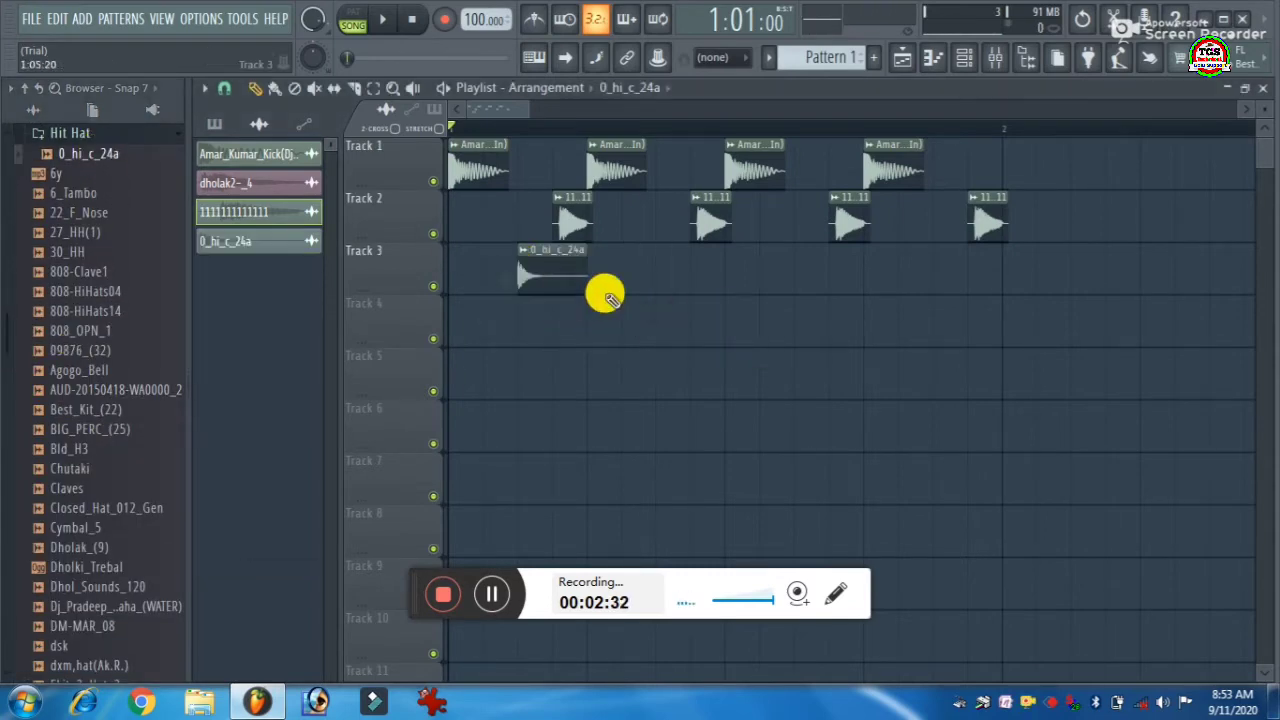
{"action": "left_click", "coordinate": [660, 271]}
{"action": "left_click", "coordinate": [793, 272]}
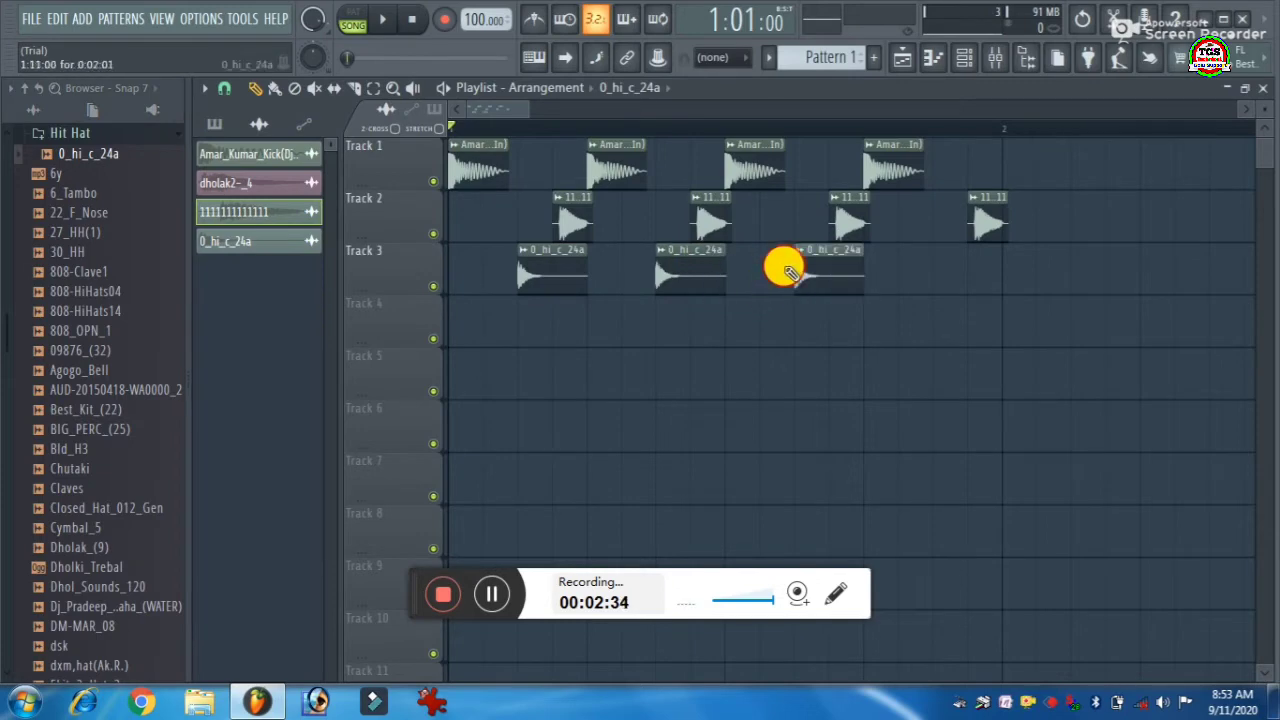
{"action": "left_click", "coordinate": [935, 272]}
Place the Ak_Dholak_04 sample from the Hudka folder on Track 4 at steps 7 and 15 of bar 1.
{"action": "scroll", "coordinate": [75, 245], "scroll_direction": "up", "scroll_amount": 4}
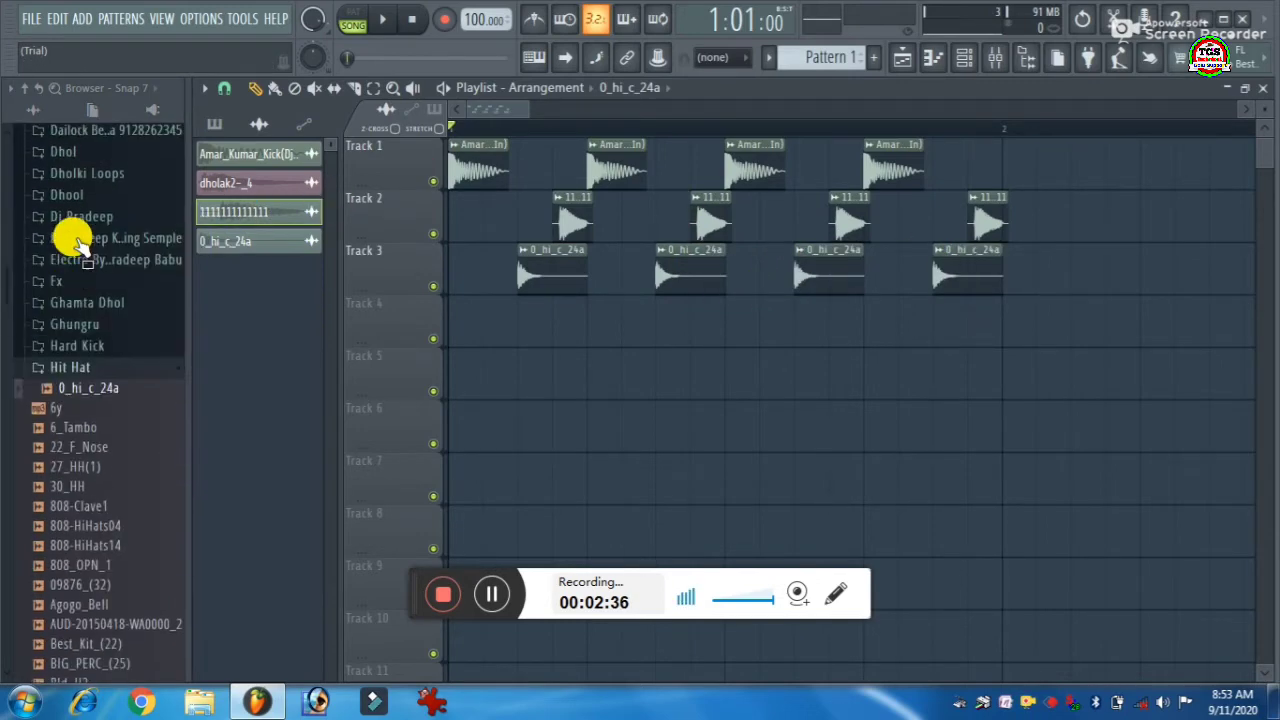
{"action": "left_click", "coordinate": [95, 369]}
{"action": "scroll", "coordinate": [94, 340], "scroll_direction": "up", "scroll_amount": 2}
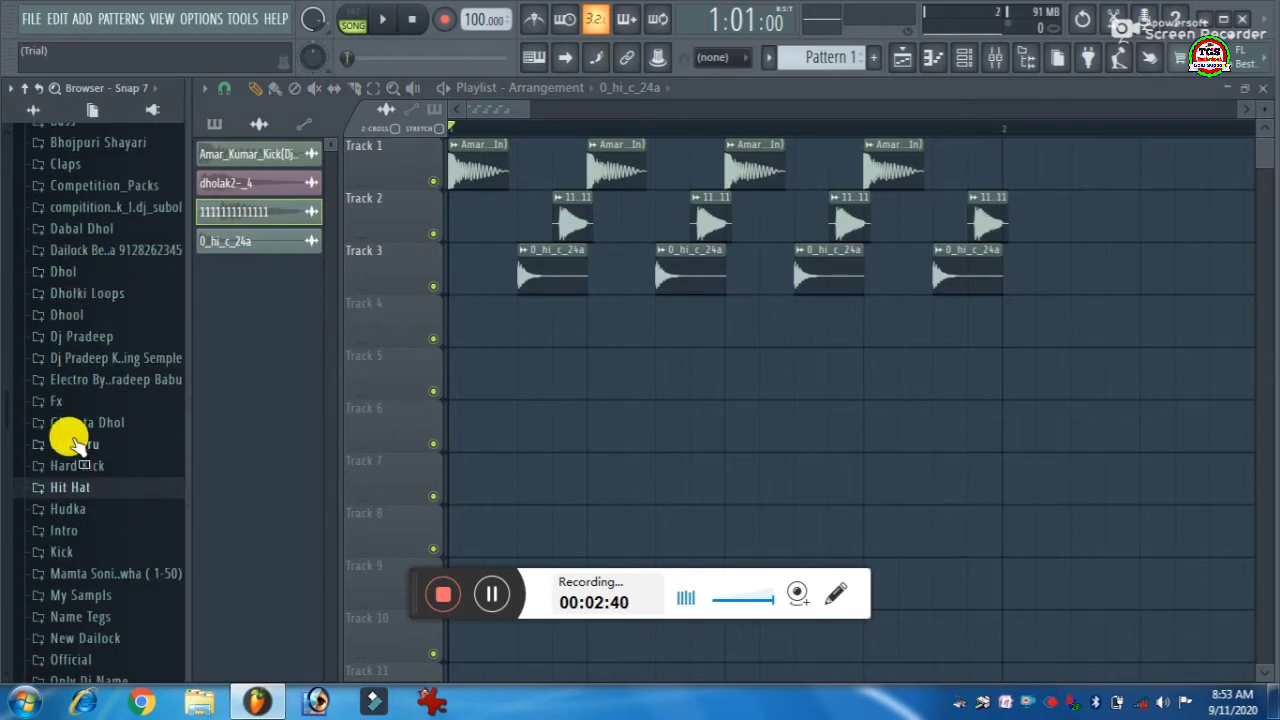
{"action": "scroll", "coordinate": [112, 405], "scroll_direction": "up", "scroll_amount": 2}
{"action": "scroll", "coordinate": [112, 408], "scroll_direction": "down", "scroll_amount": 4}
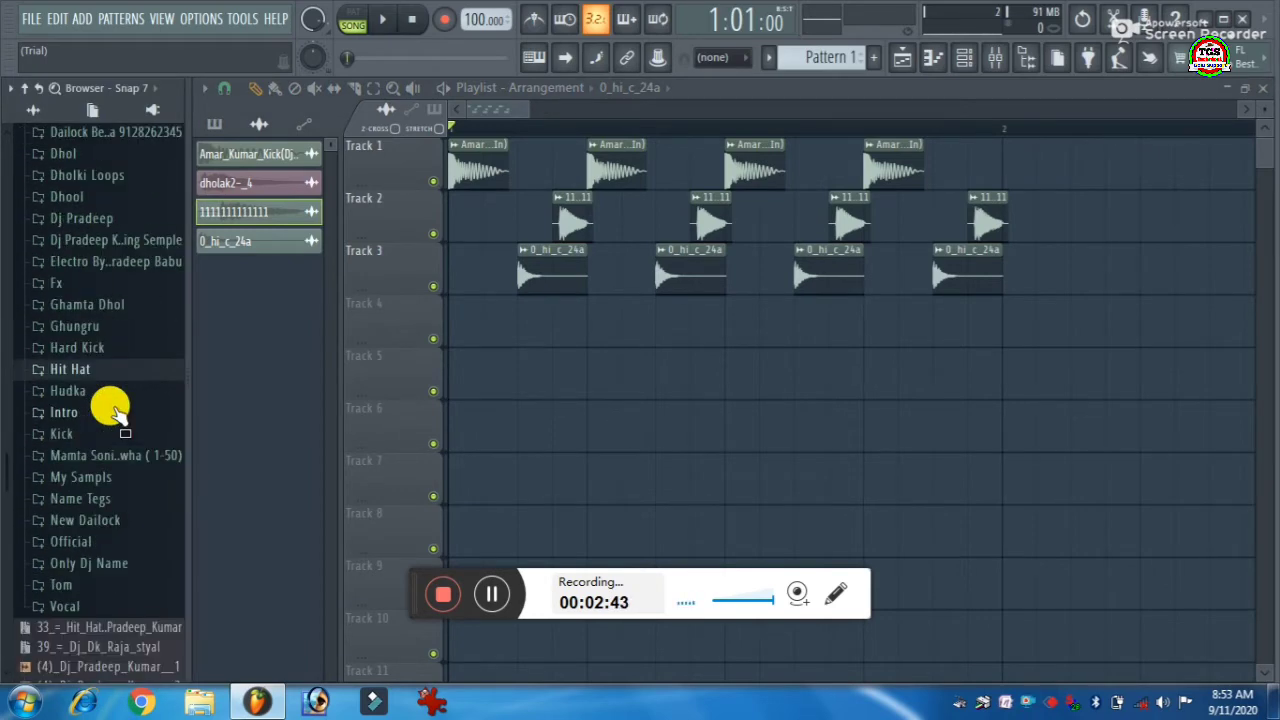
{"action": "left_click", "coordinate": [81, 384]}
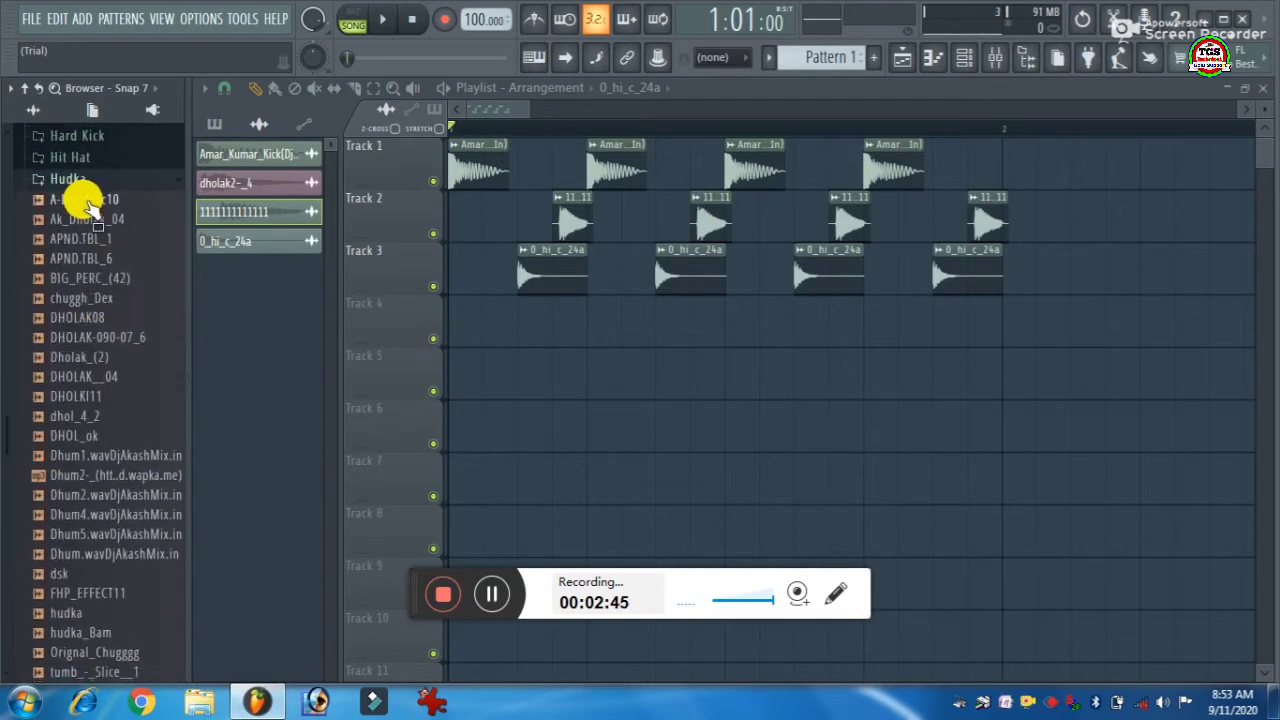
{"action": "left_click_drag", "start_coordinate": [86, 220], "coordinate": [642, 326]}
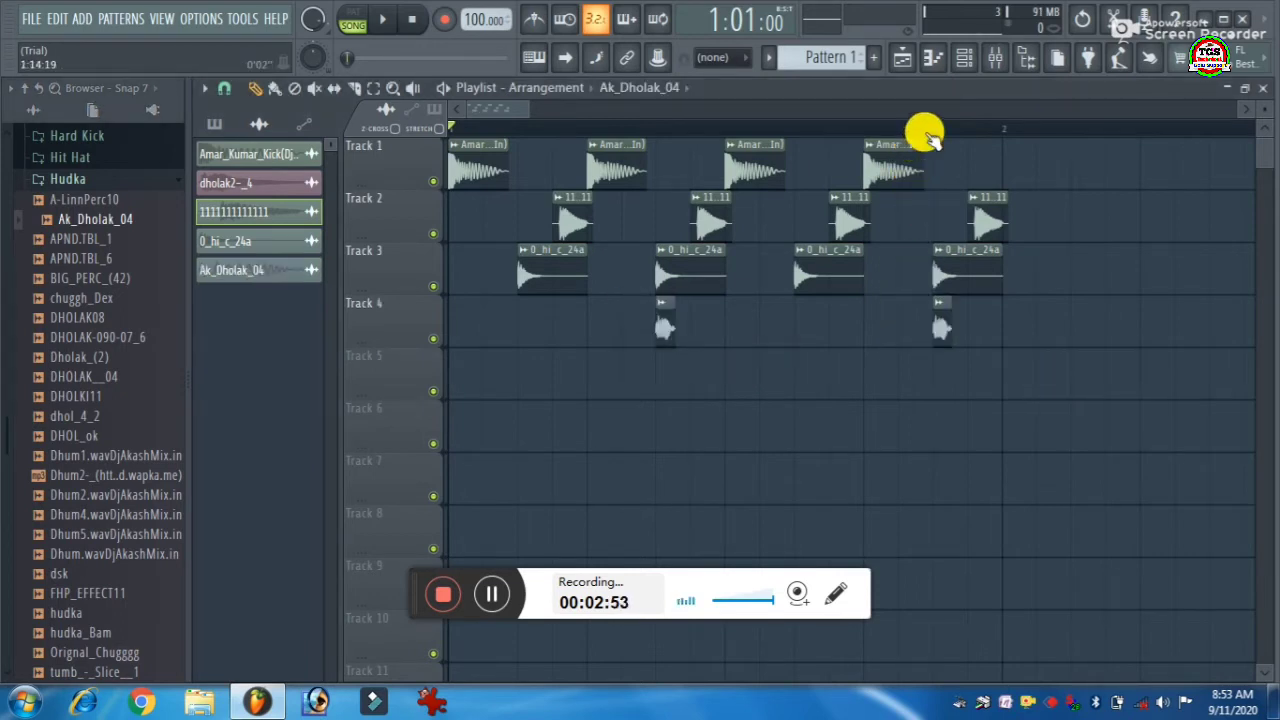
Slice the last clips on Tracks 2 and 3 at the start of bar 2 and delete the pieces extending past it.
{"action": "scroll", "coordinate": [923, 128], "scroll_direction": "down", "scroll_amount": 2}
{"action": "scroll", "coordinate": [845, 138], "scroll_direction": "up", "scroll_amount": 4}
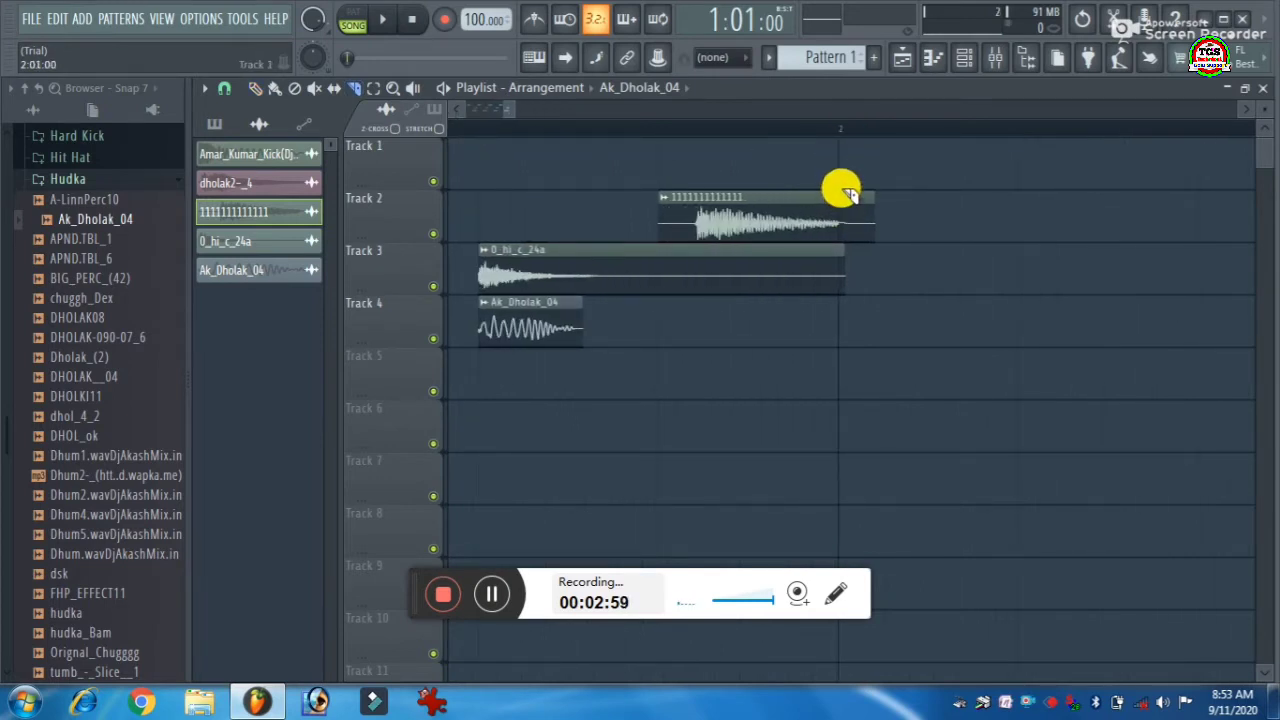
{"action": "left_click_drag", "start_coordinate": [845, 192], "coordinate": [845, 355]}
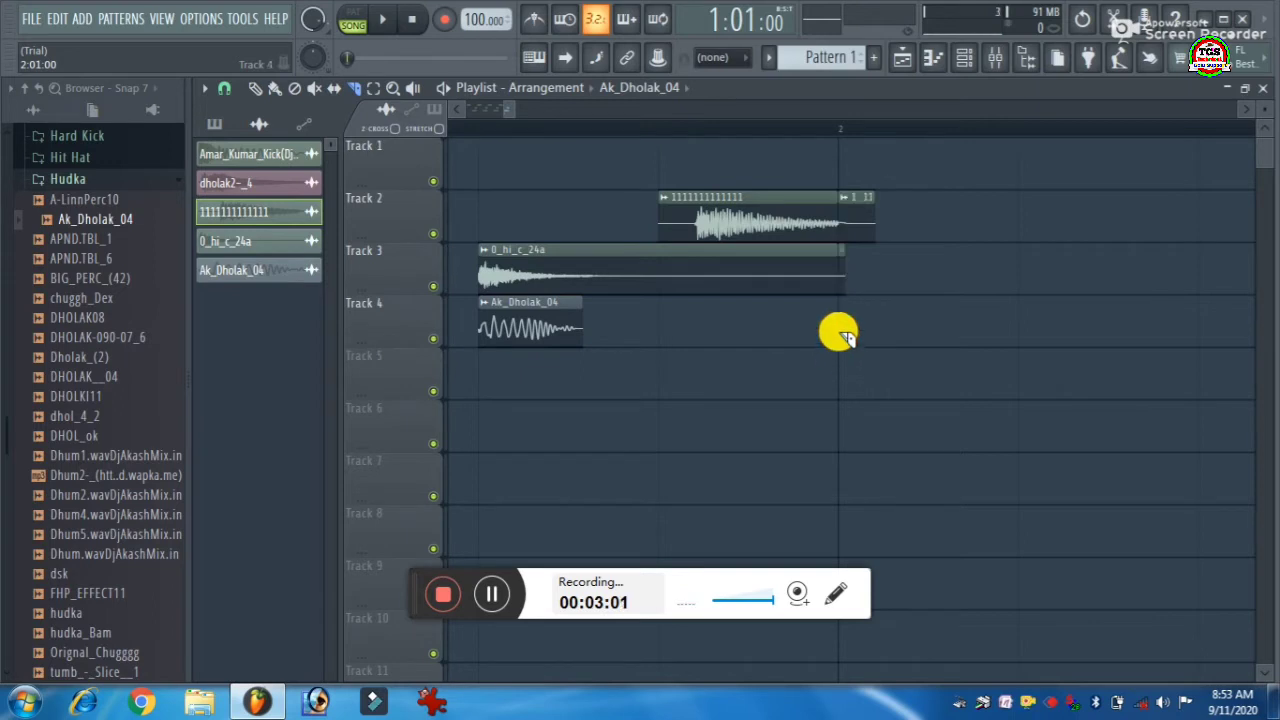
{"action": "right_click", "coordinate": [857, 214]}
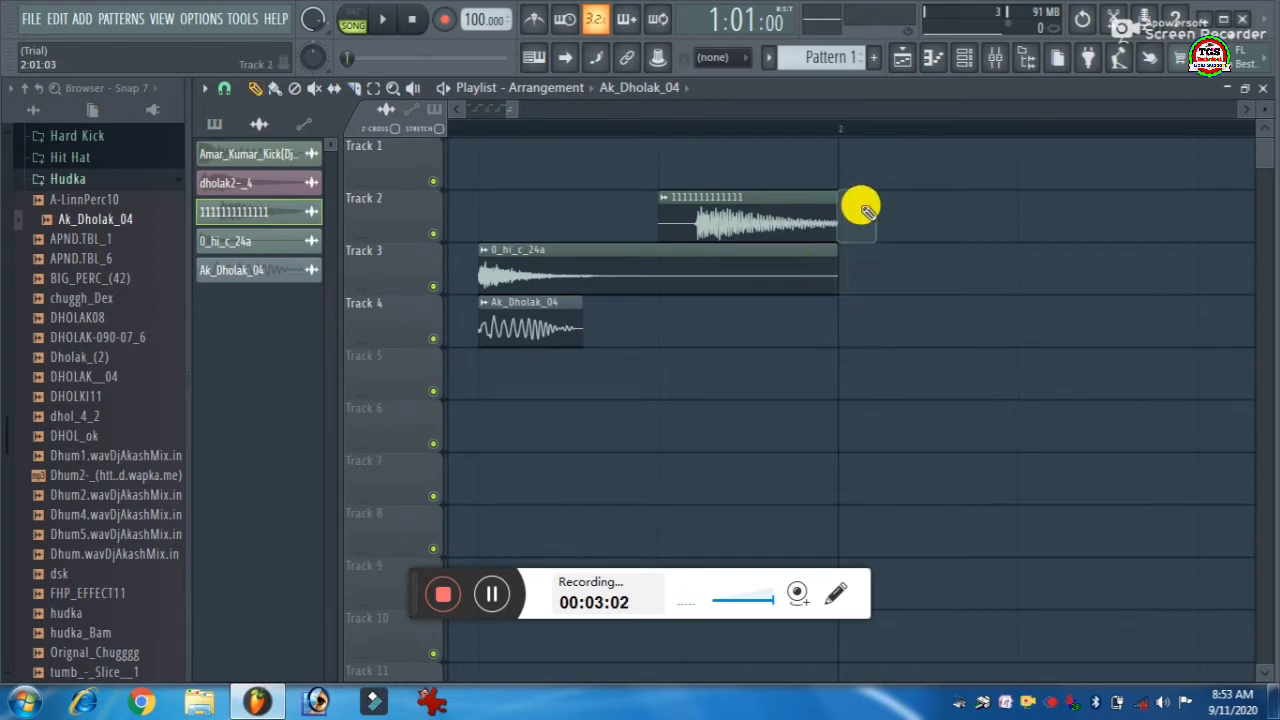
Select the one-bar beat on Tracks 1 to 4, duplicate it twice to fill bars 2 and 3, and play it back.
{"action": "scroll", "coordinate": [867, 133], "scroll_direction": "down", "scroll_amount": 7}
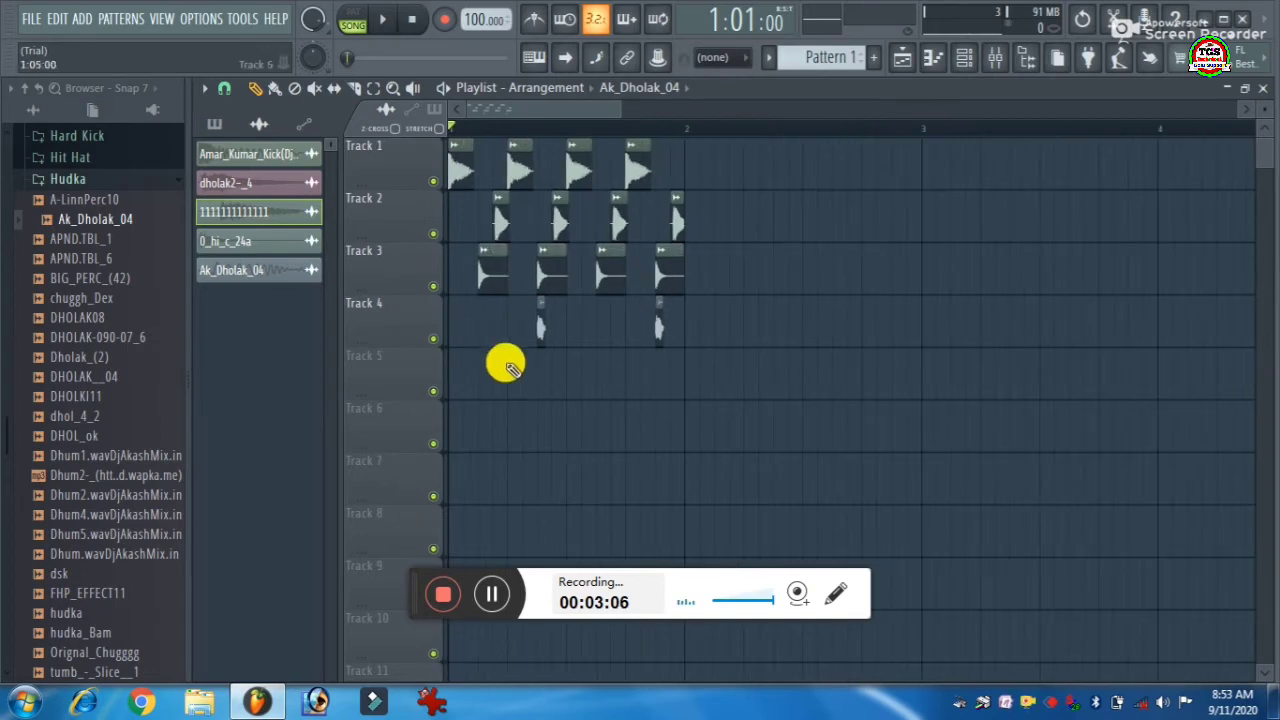
{"action": "left_click_drag", "start_coordinate": [449, 362], "coordinate": [683, 193]}
{"action": "key", "text": "ctrl+b"}
{"action": "key", "text": "ctrl+b"}
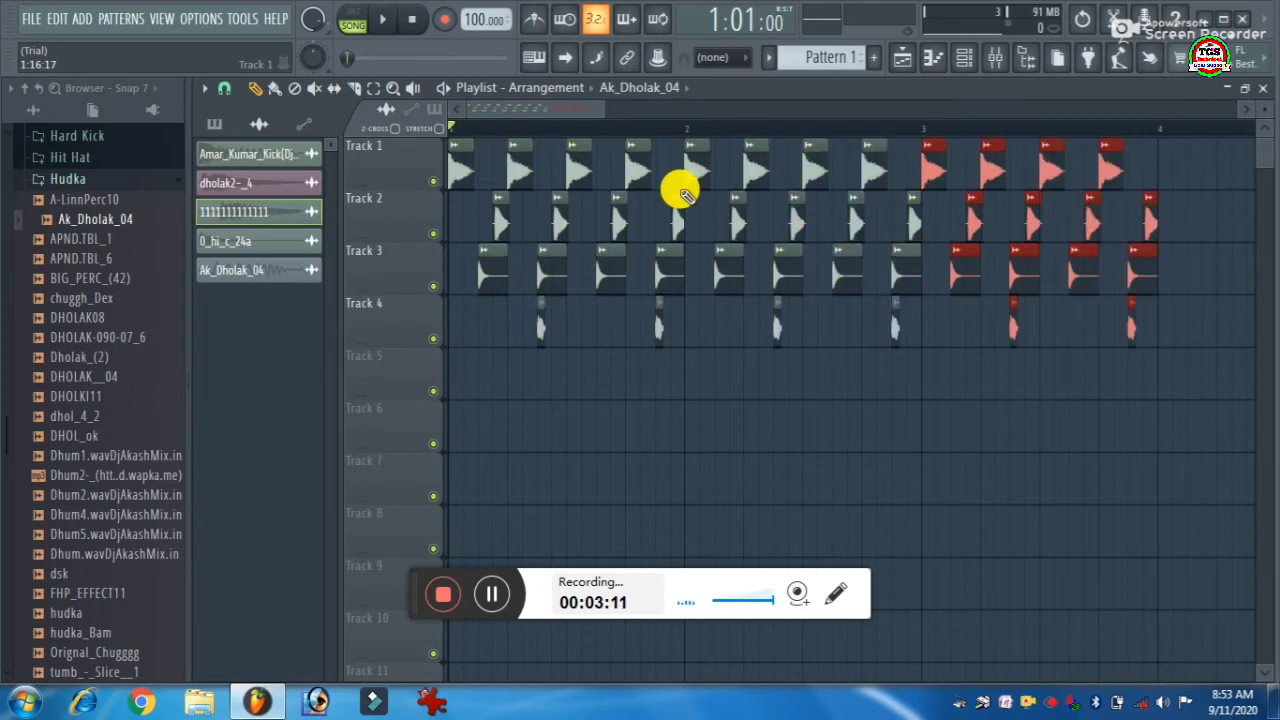
{"action": "scroll", "coordinate": [737, 125], "scroll_direction": "down", "scroll_amount": 2}
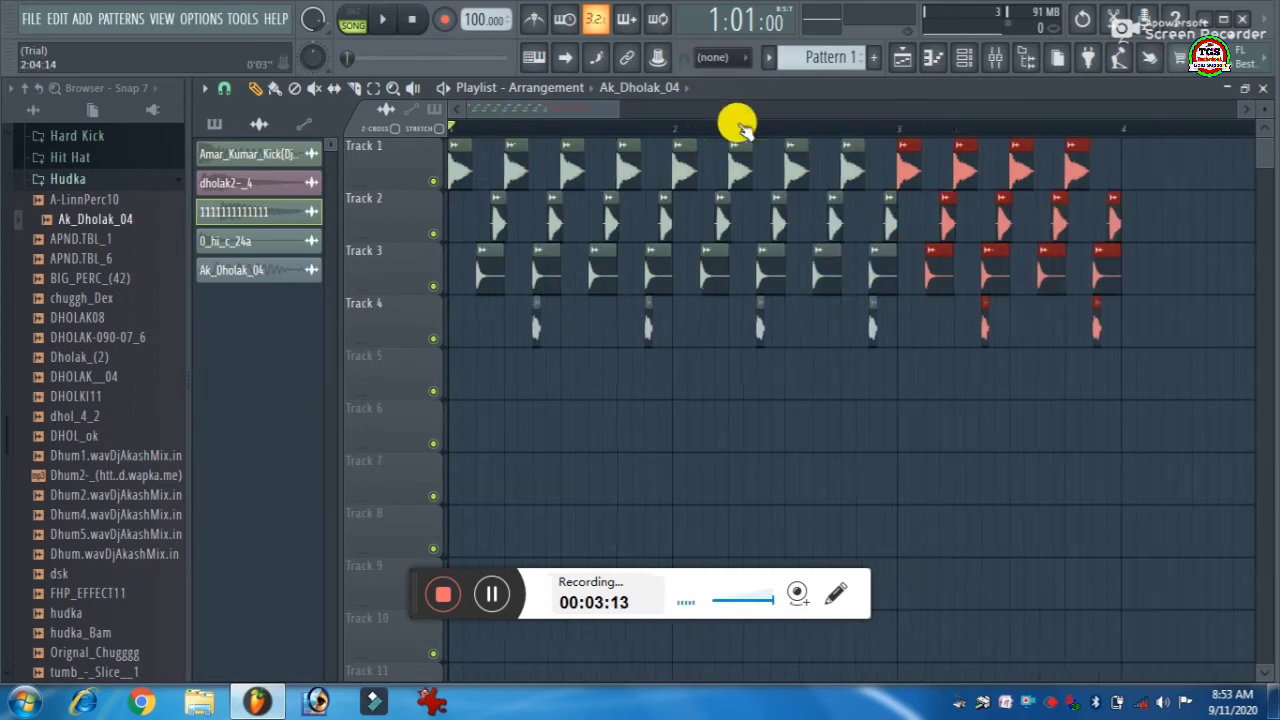
{"action": "scroll", "coordinate": [740, 132], "scroll_direction": "down", "scroll_amount": 1}
{"action": "key", "text": "space"}
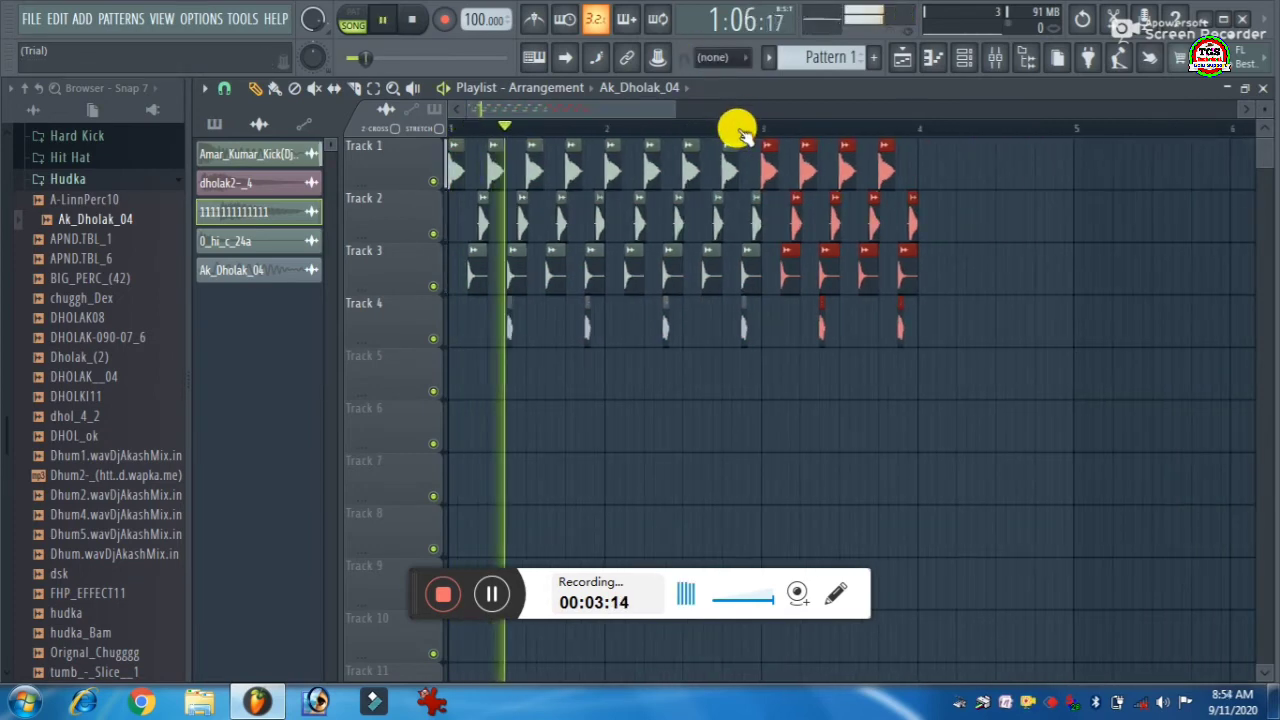
{"action": "key", "text": "space"}
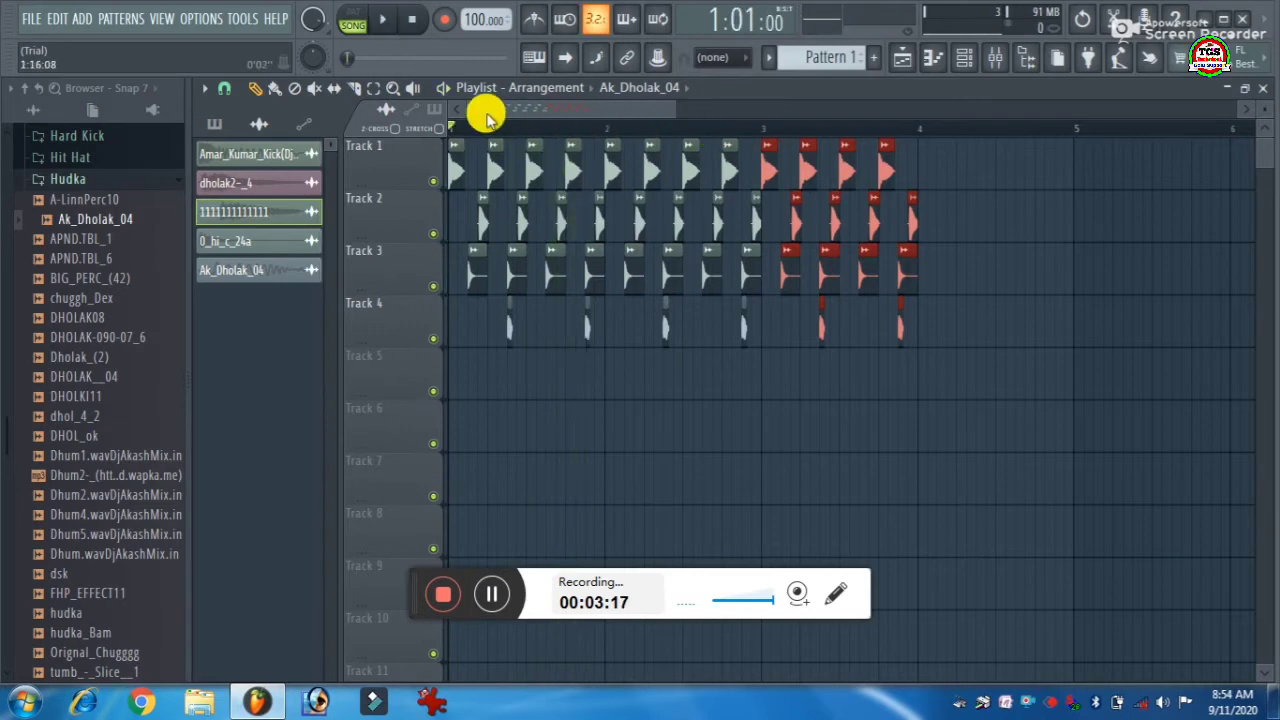
{"action": "scroll", "coordinate": [485, 123], "scroll_direction": "up", "scroll_amount": 5}
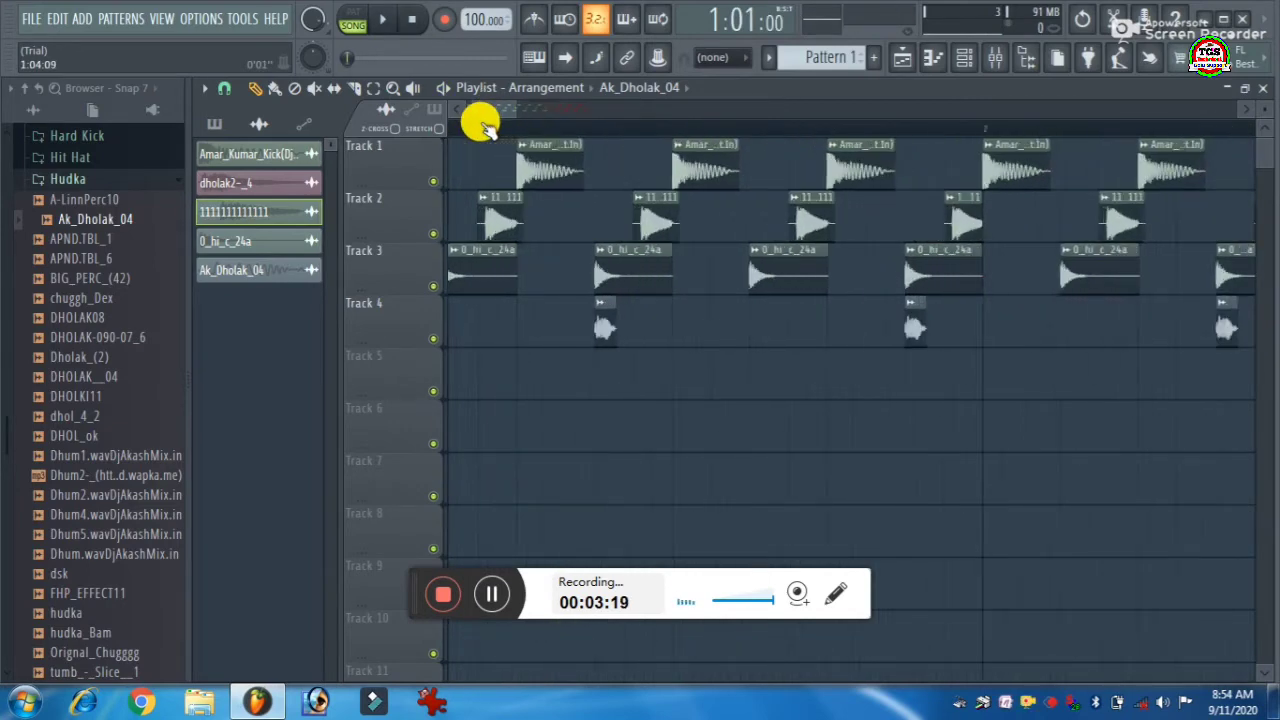
{"action": "scroll", "coordinate": [485, 123], "scroll_direction": "up", "scroll_amount": 3}
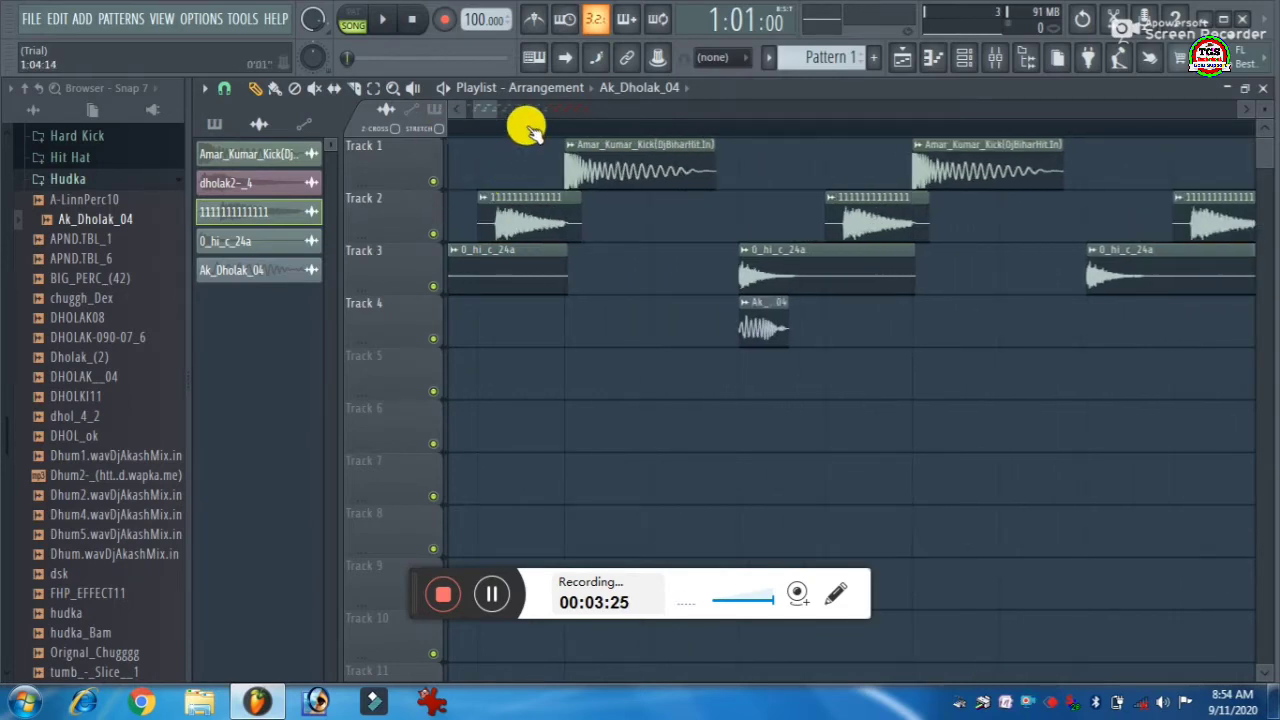
{"action": "scroll", "coordinate": [525, 125], "scroll_direction": "down", "scroll_amount": 4}
{"action": "scroll", "coordinate": [527, 126], "scroll_direction": "down", "scroll_amount": 3}
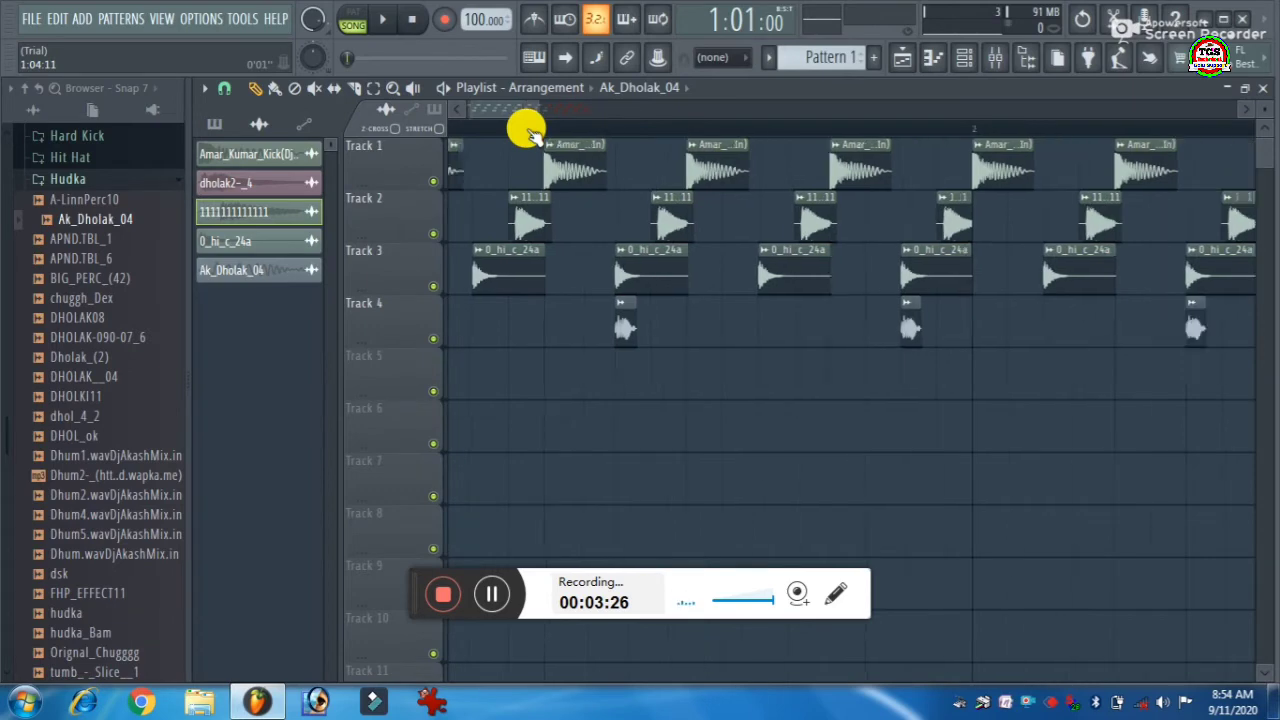
{"action": "scroll", "coordinate": [85, 270], "scroll_direction": "up", "scroll_amount": 3}
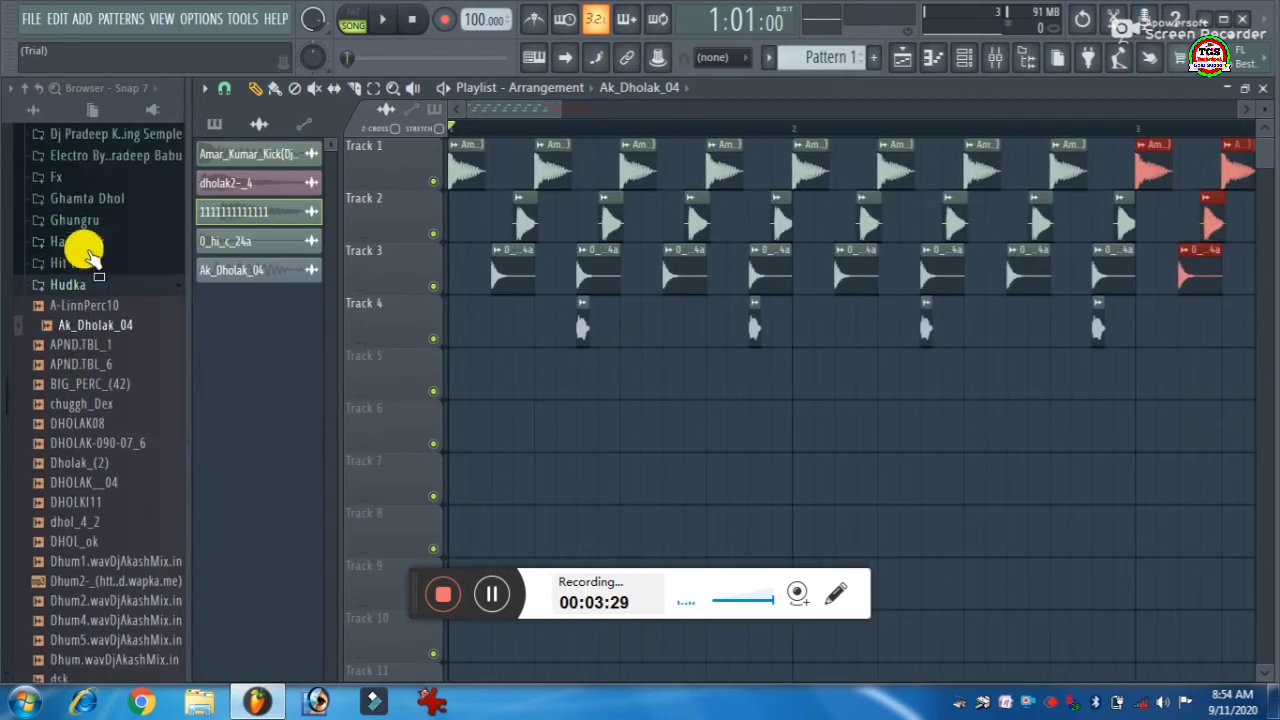
Replace the sample used by the Track 2 clips with sample 1 from the Dhol folder and play back the beat.
{"action": "left_click", "coordinate": [68, 297]}
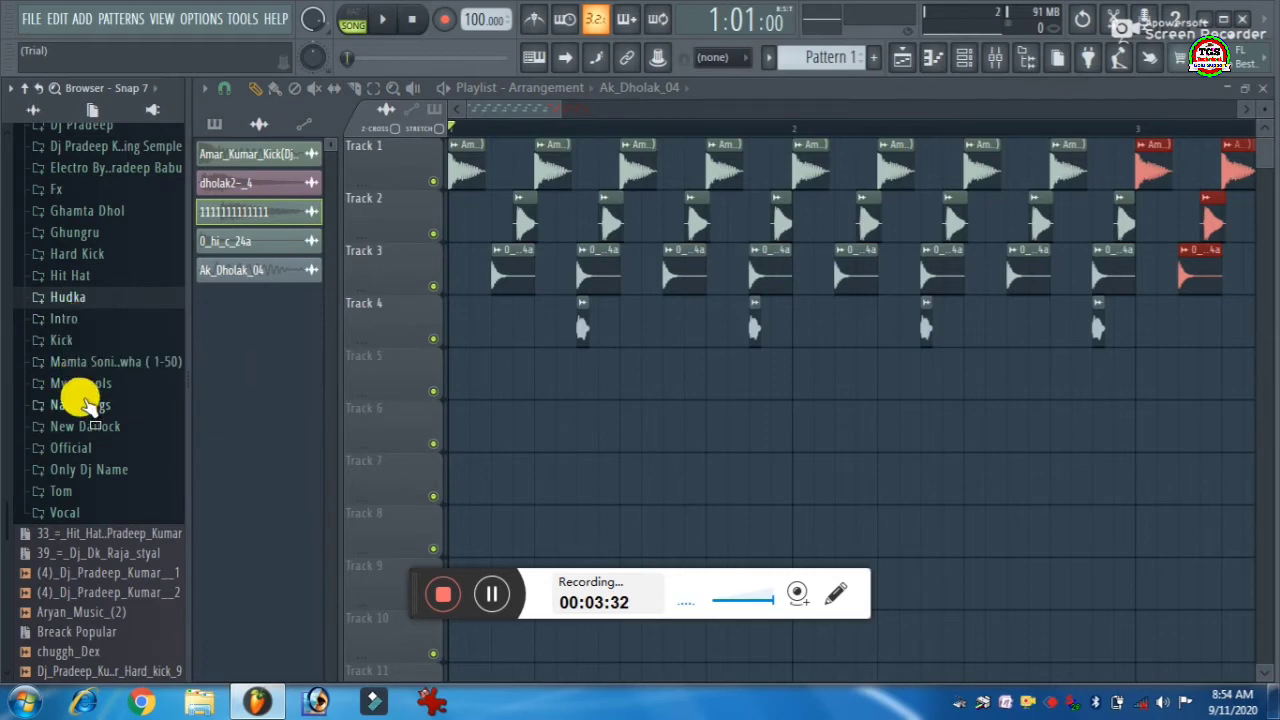
{"action": "scroll", "coordinate": [82, 395], "scroll_direction": "up", "scroll_amount": 3}
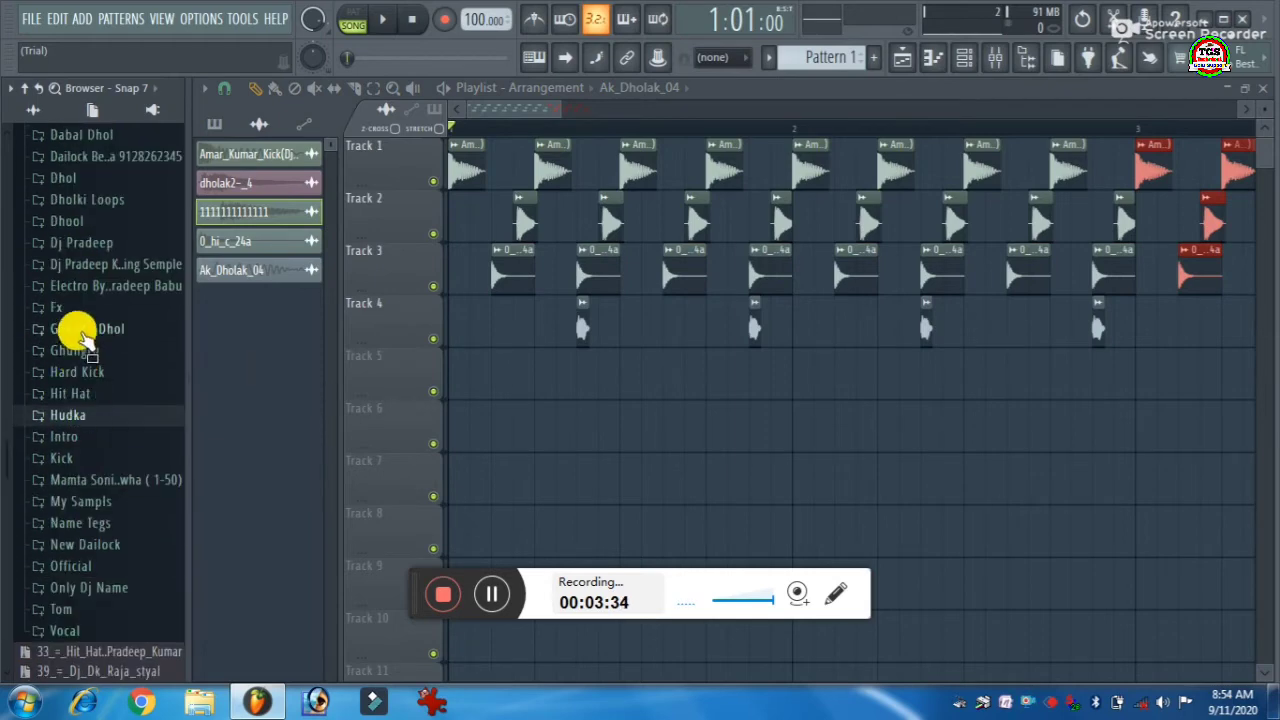
{"action": "left_click", "coordinate": [64, 222]}
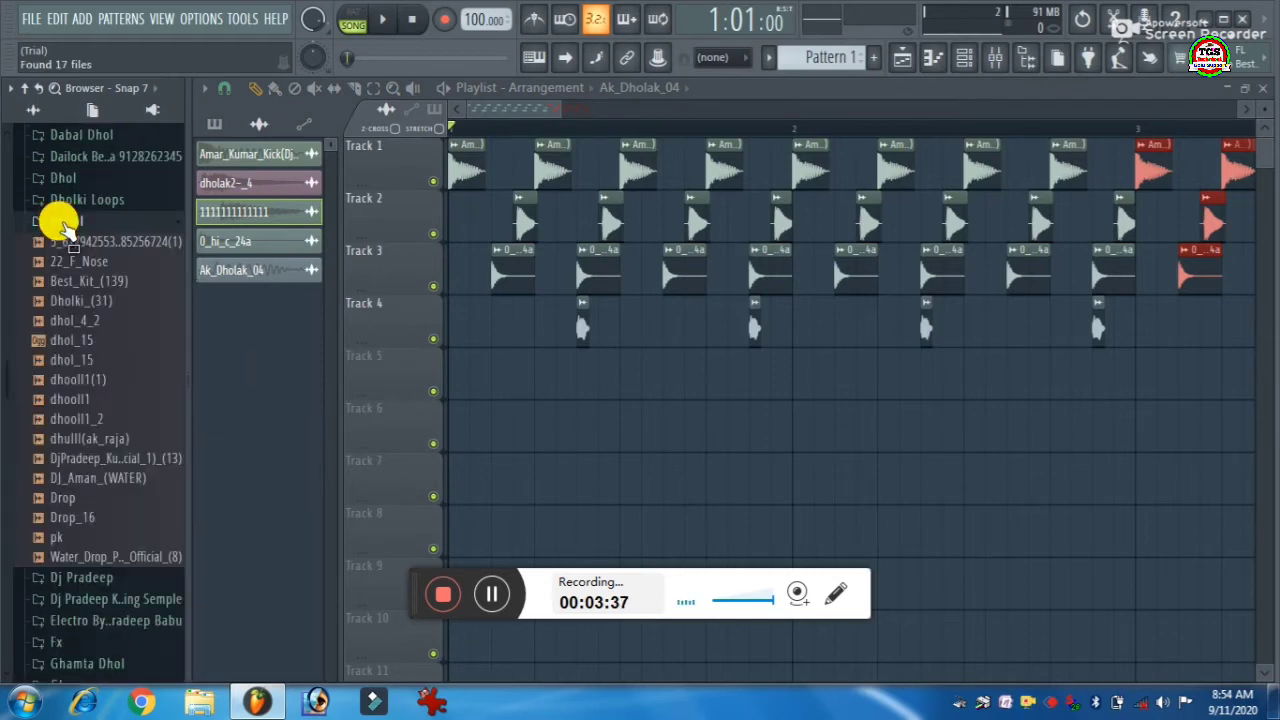
{"action": "left_click", "coordinate": [63, 178]}
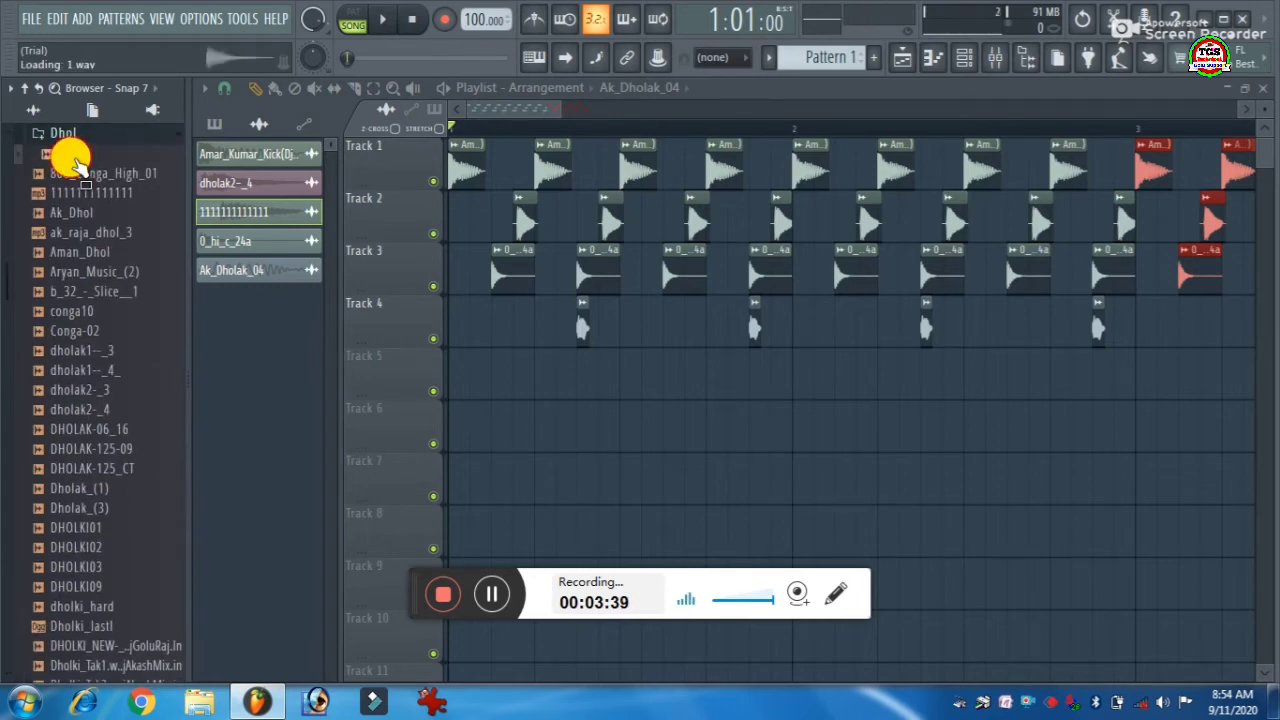
{"action": "left_click_drag", "start_coordinate": [72, 160], "coordinate": [503, 200]}
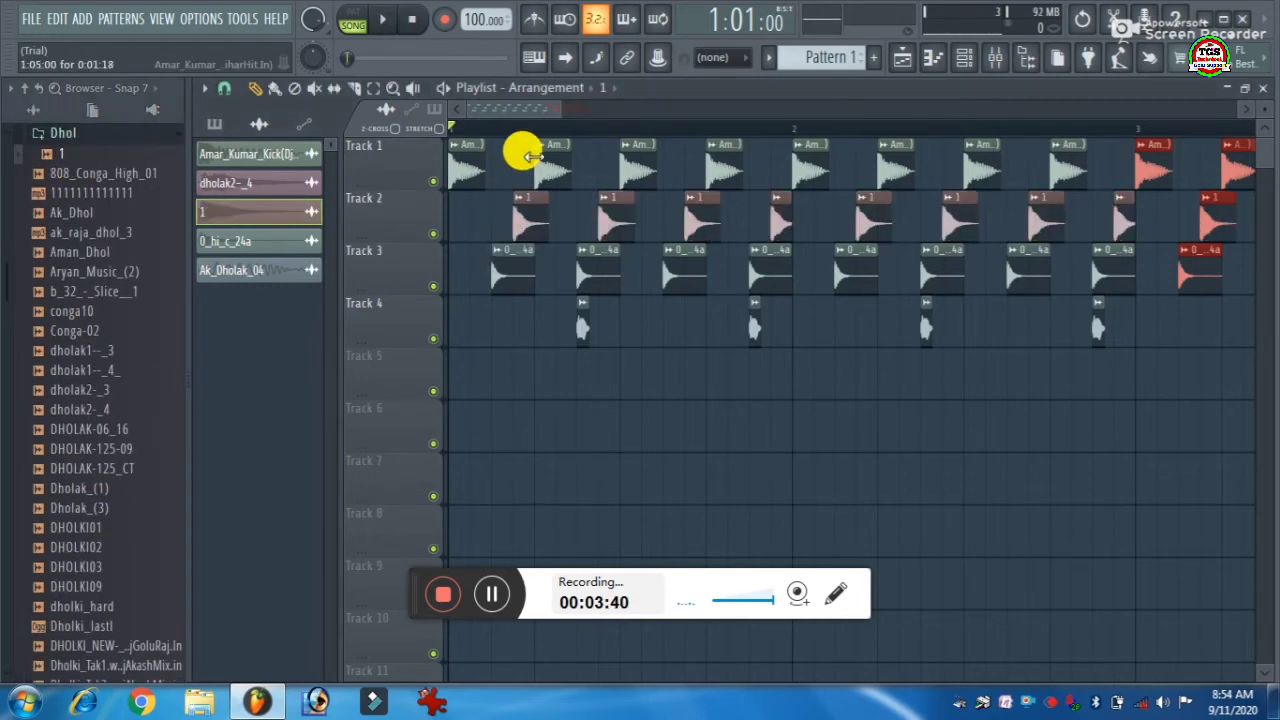
{"action": "key", "text": "space"}
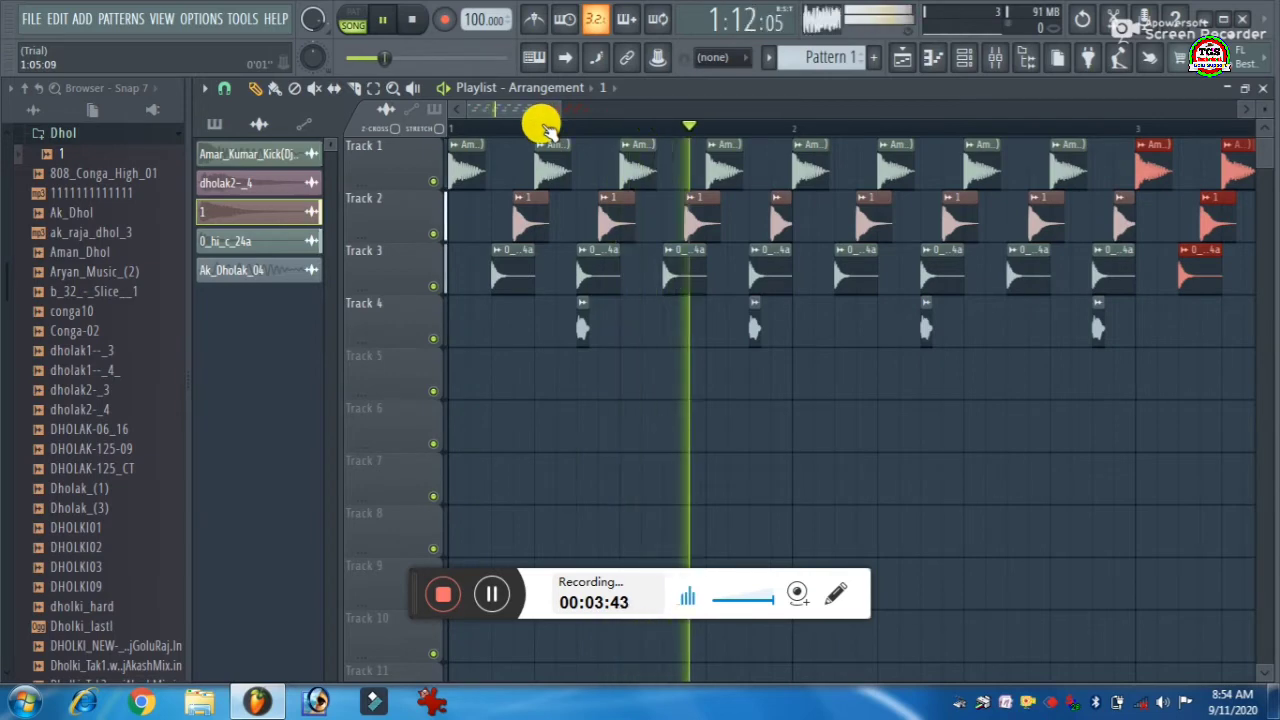
{"action": "key", "text": "space"}
Try extra 0_hi_c_24a clips on Track 4 at steps 2 and 10 of bar 1 and step 2 of bar 2, playing the result.
{"action": "scroll", "coordinate": [470, 268], "scroll_direction": "down", "scroll_amount": 3}
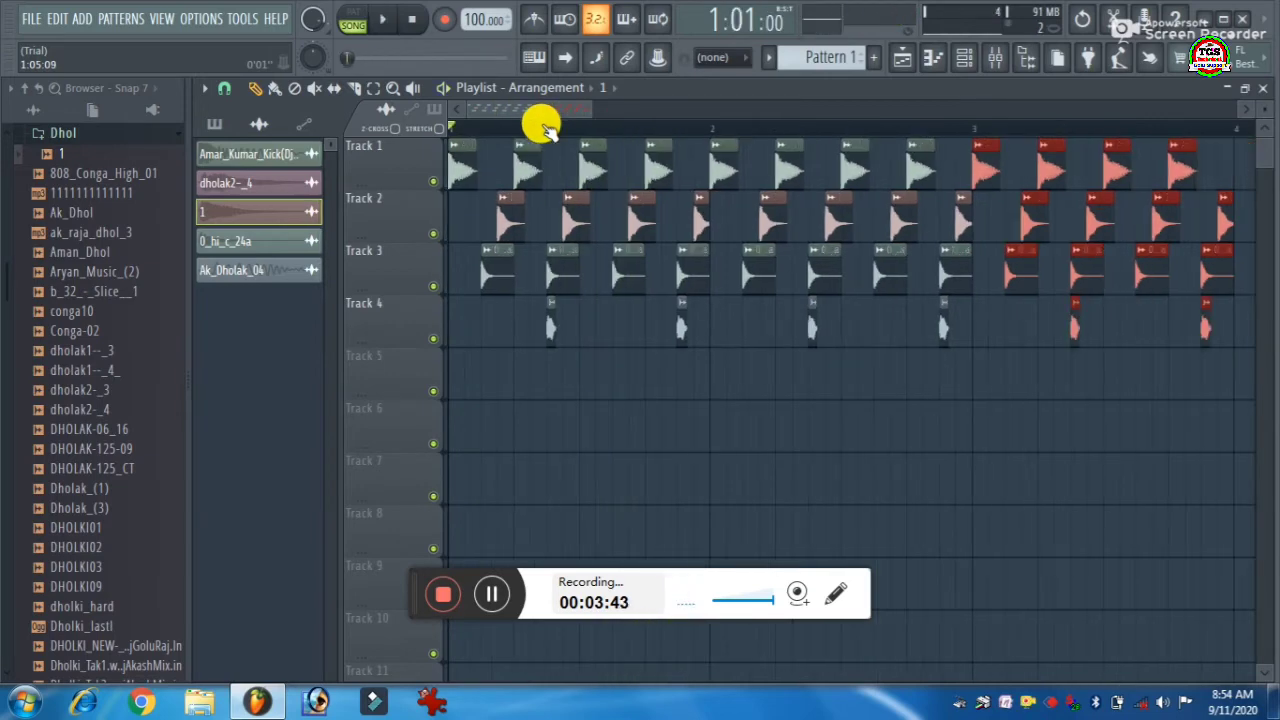
{"action": "left_click", "coordinate": [487, 281]}
{"action": "left_click", "coordinate": [478, 305]}
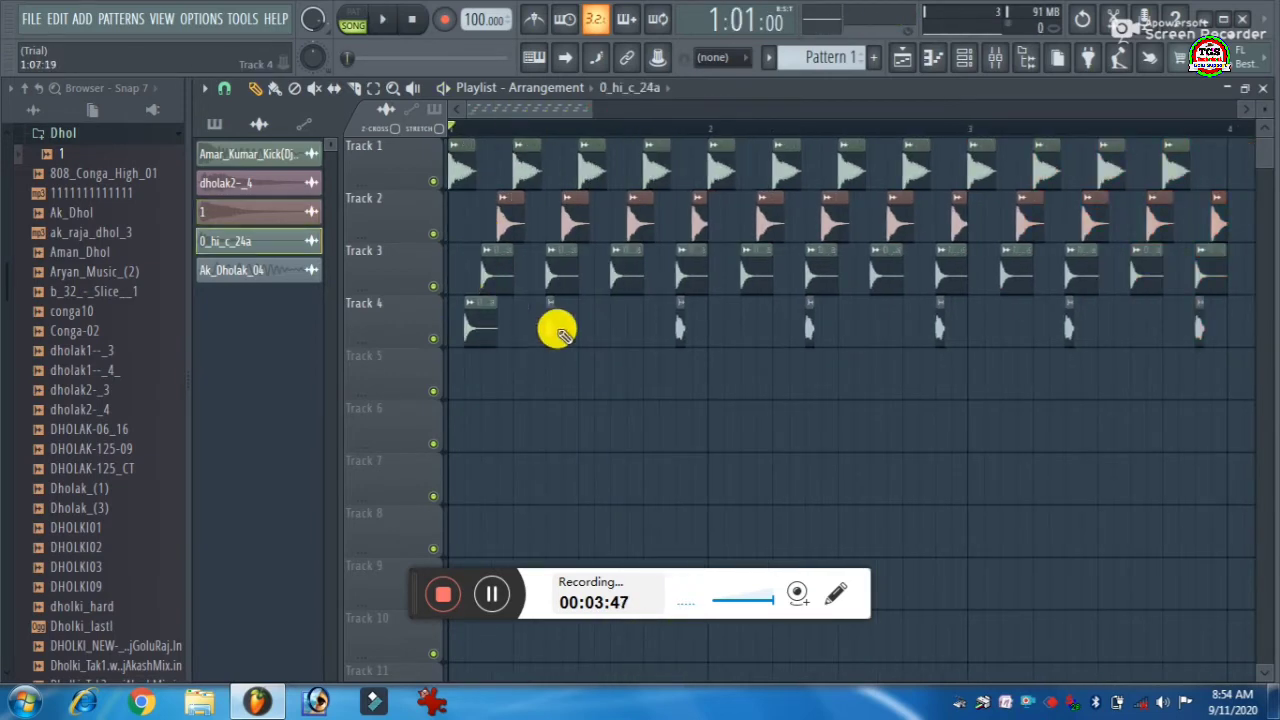
{"action": "left_click", "coordinate": [590, 322]}
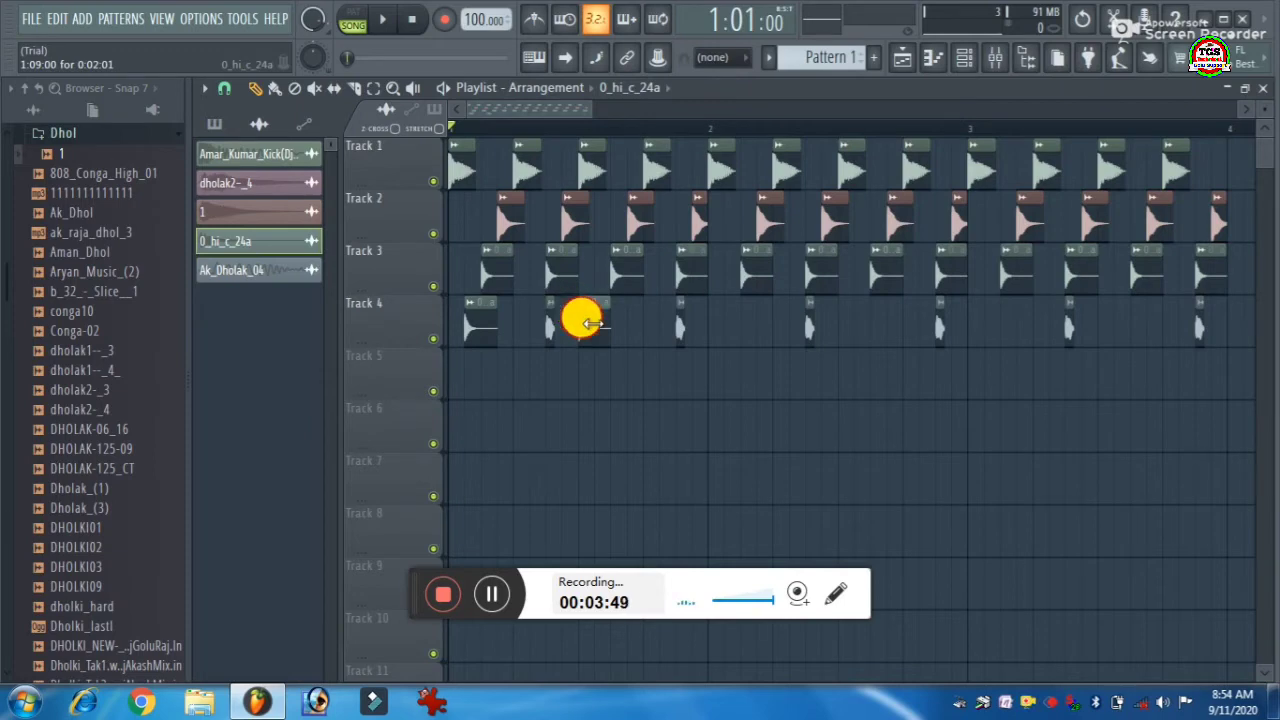
{"action": "left_click", "coordinate": [727, 305]}
{"action": "key", "text": "space"}
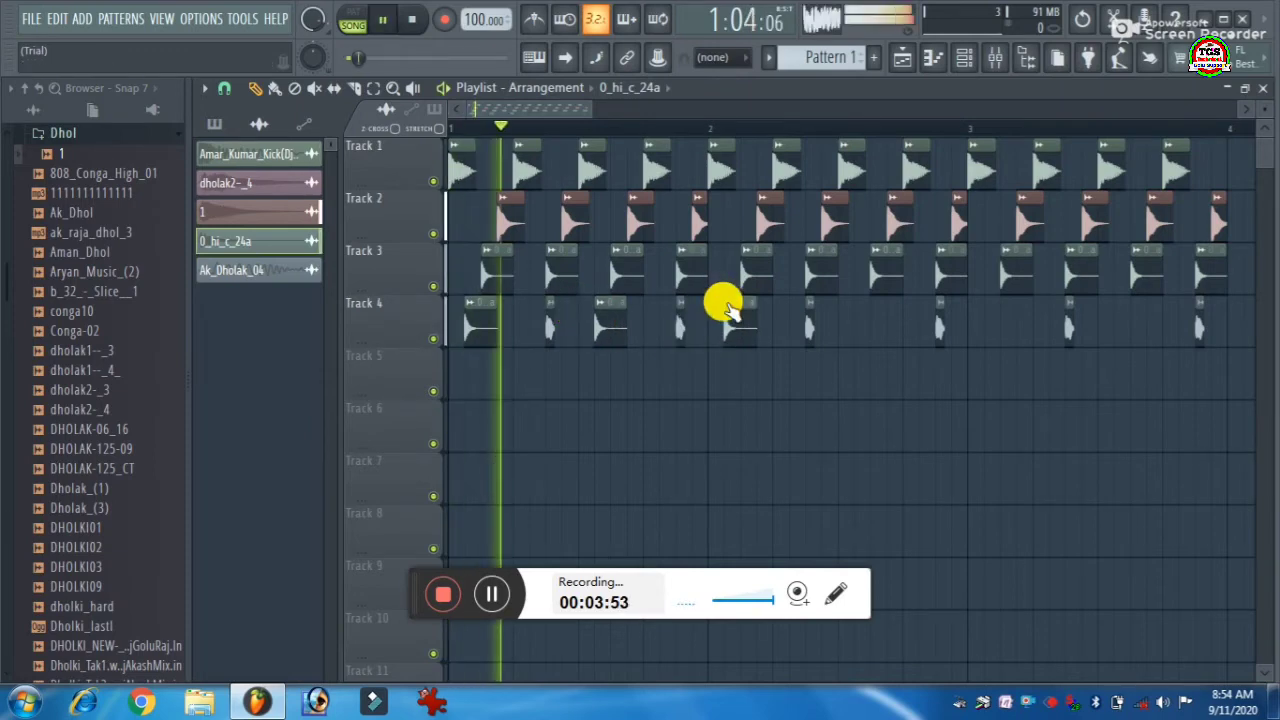
{"action": "key", "text": "space"}
Delete the three extra 0_hi_c_24a clips from Track 4.
{"action": "right_click", "coordinate": [608, 319]}
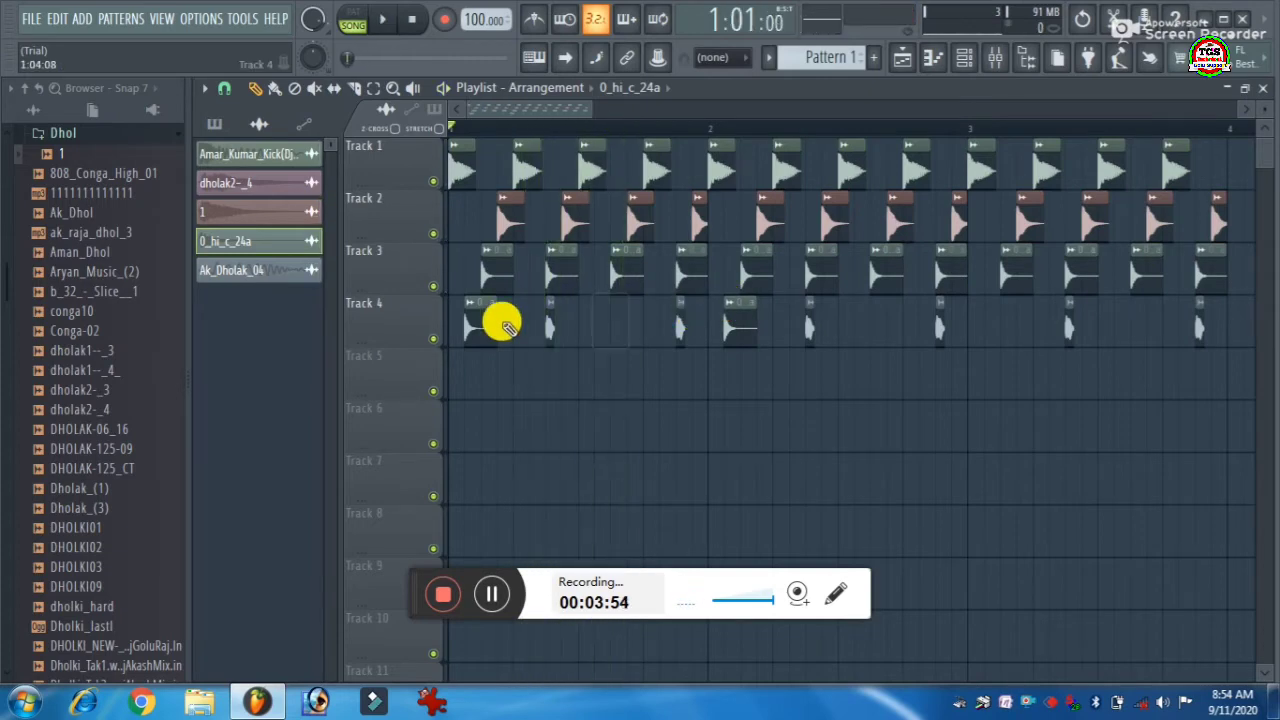
{"action": "right_click", "coordinate": [487, 319]}
{"action": "right_click", "coordinate": [737, 320]}
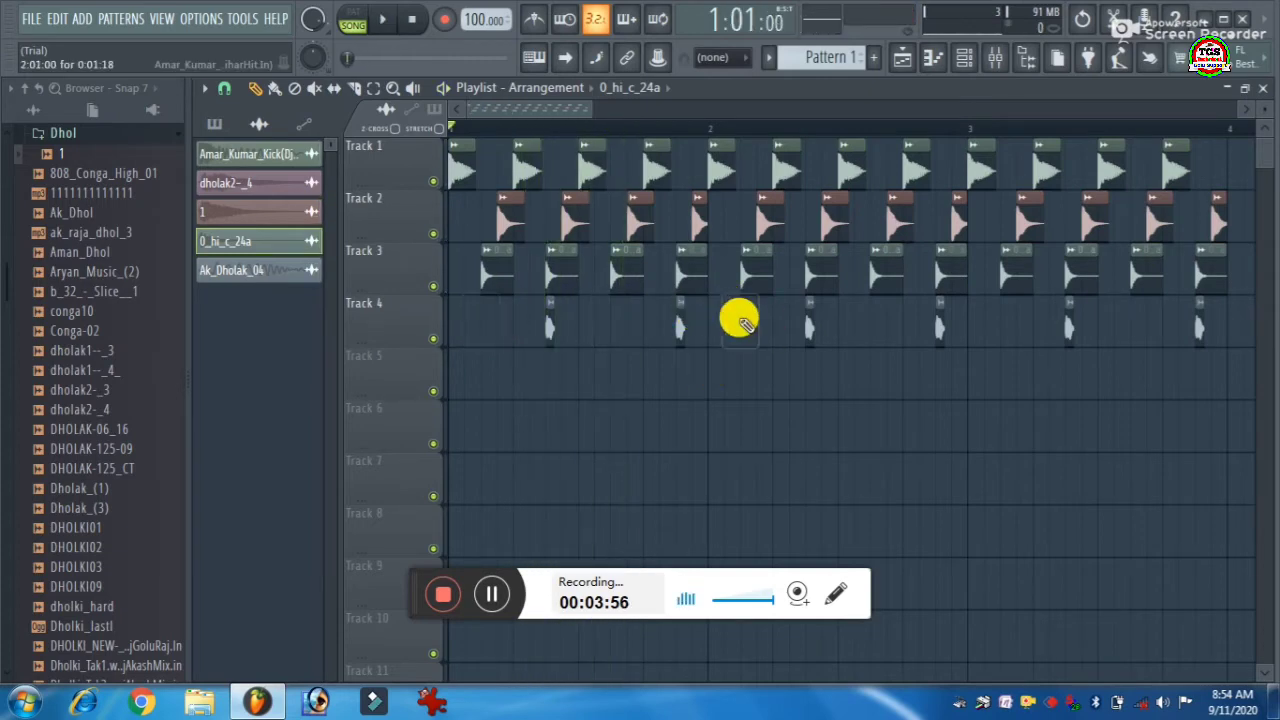
Show the channel rack and add a Harmless instrument channel, moving its window so that the piano keyboard can be used.
{"action": "scroll", "coordinate": [716, 135], "scroll_direction": "down", "scroll_amount": 1}
{"action": "scroll", "coordinate": [716, 135], "scroll_direction": "up", "scroll_amount": 2}
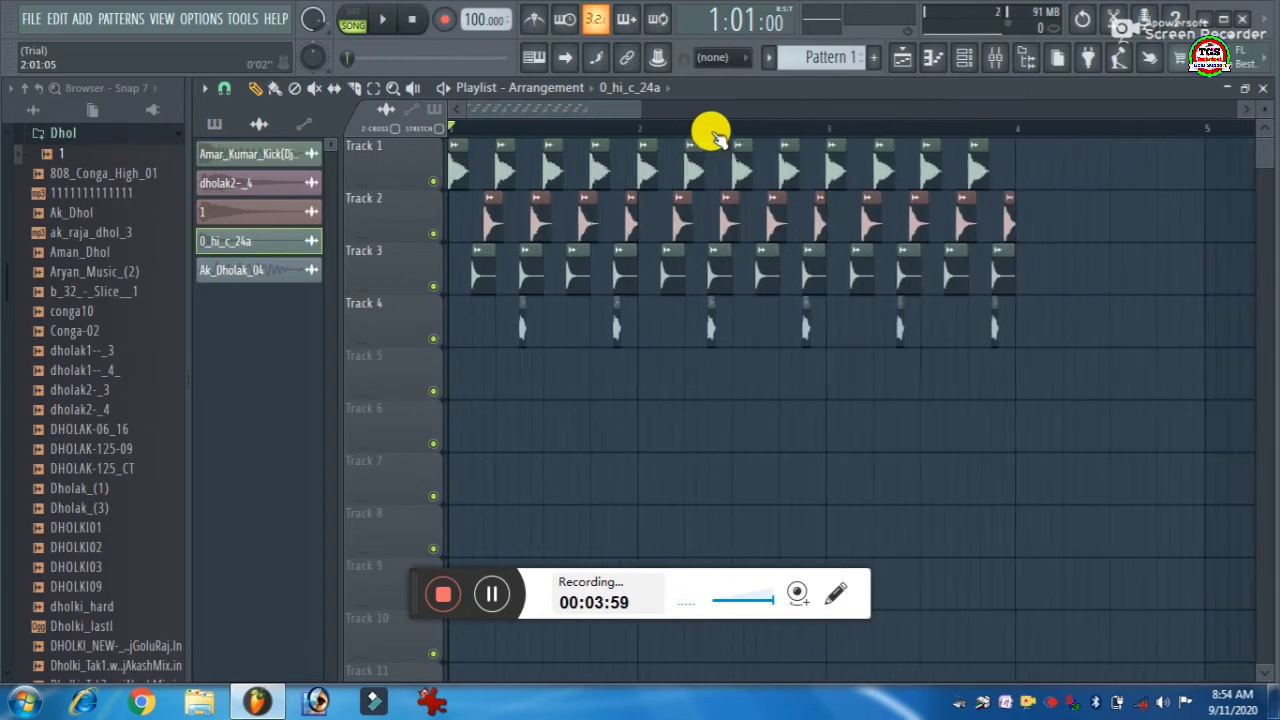
{"action": "scroll", "coordinate": [716, 135], "scroll_direction": "down", "scroll_amount": 1}
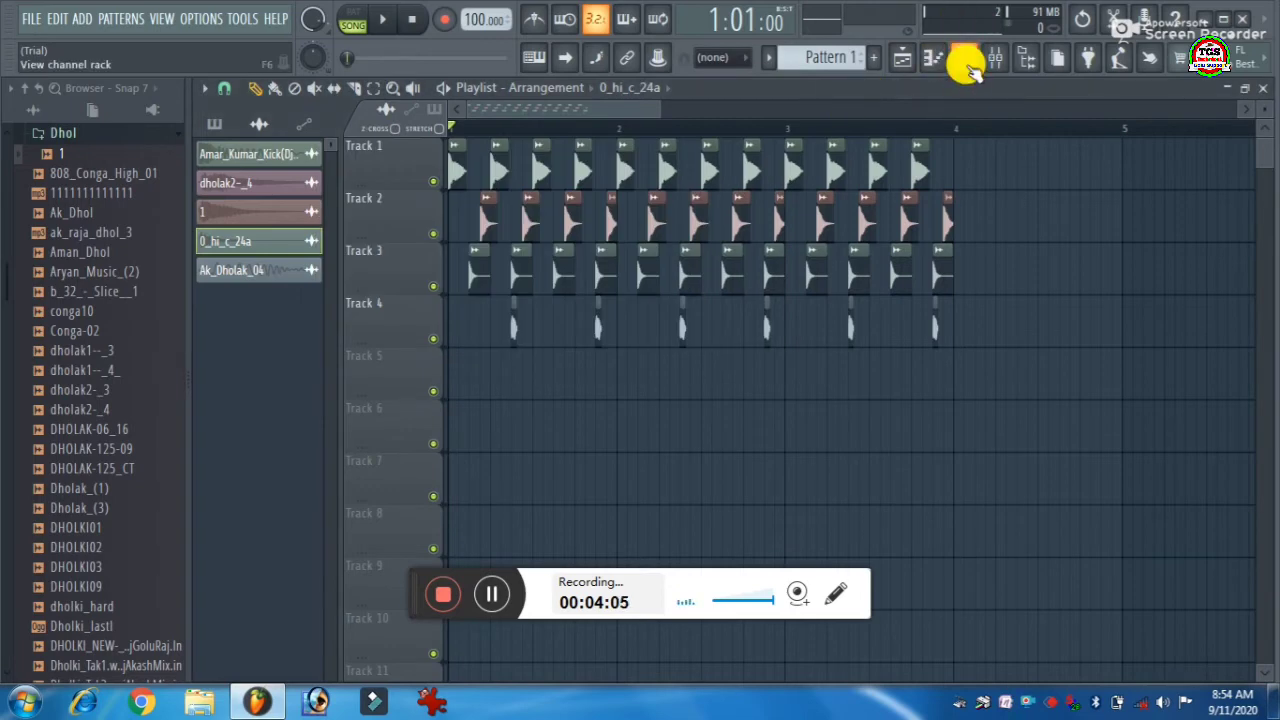
{"action": "left_click", "coordinate": [958, 58]}
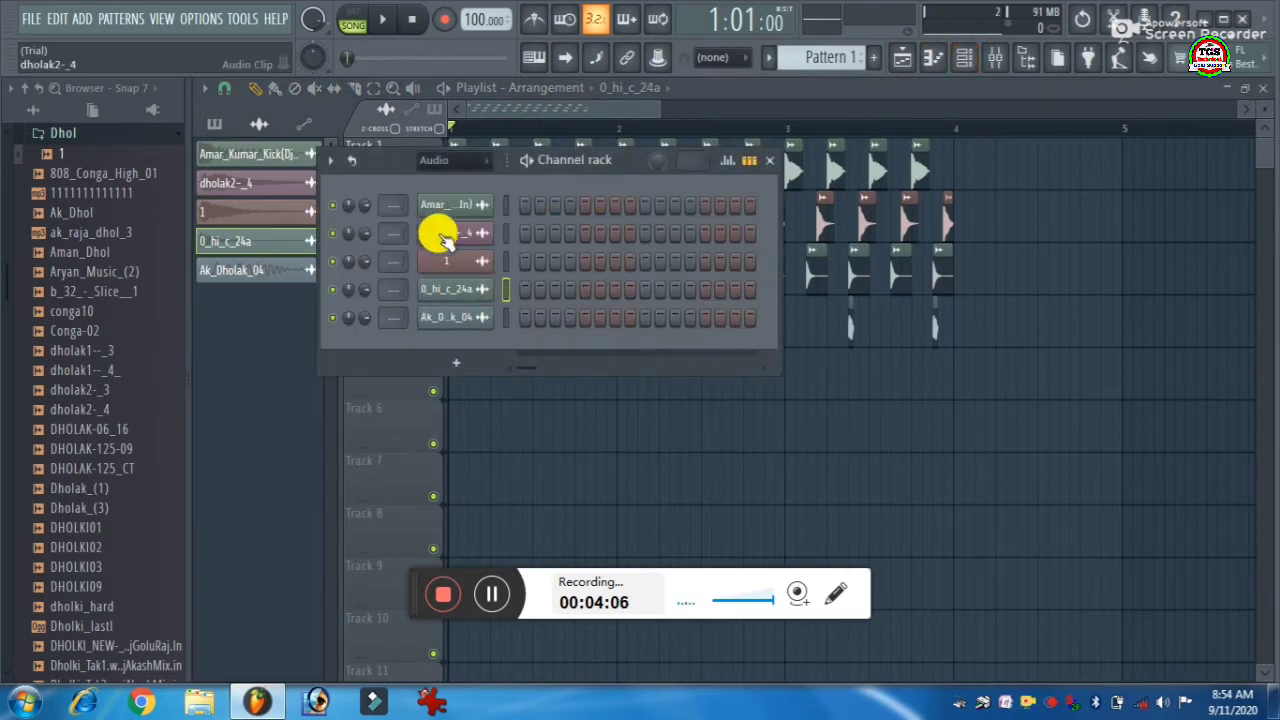
{"action": "scroll", "coordinate": [841, 58], "scroll_direction": "up", "scroll_amount": 1}
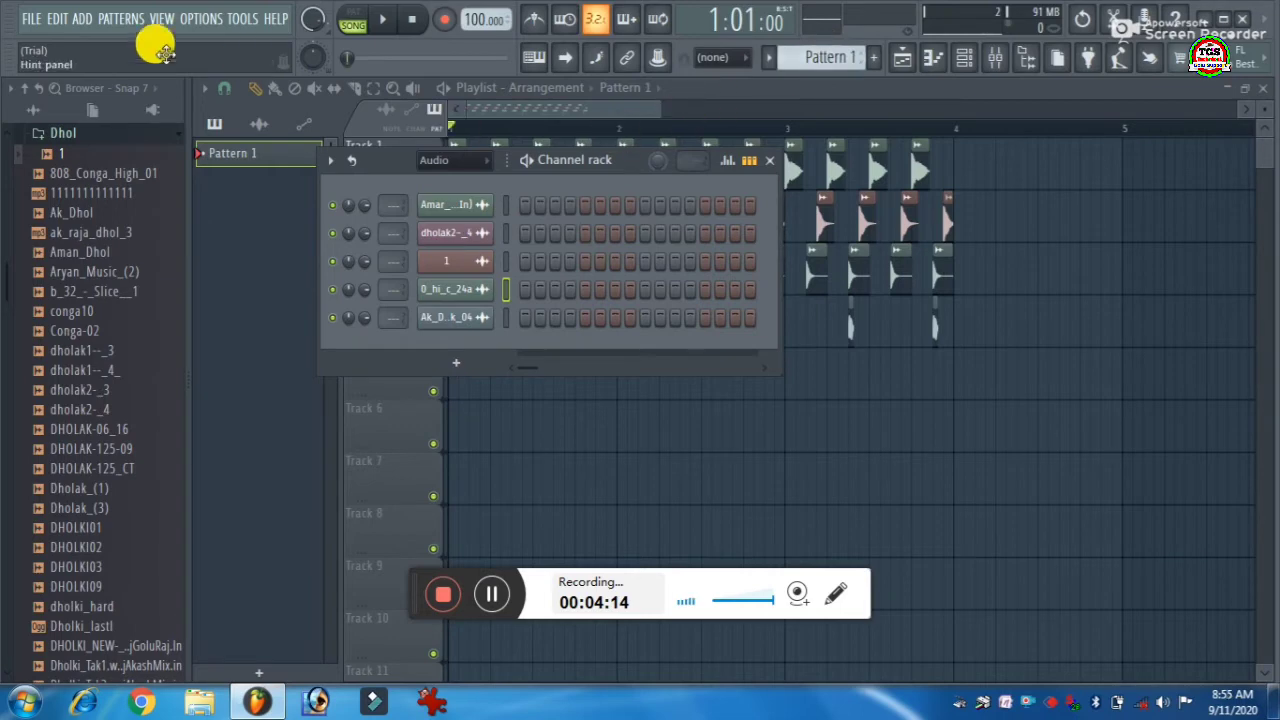
{"action": "left_click", "coordinate": [85, 18]}
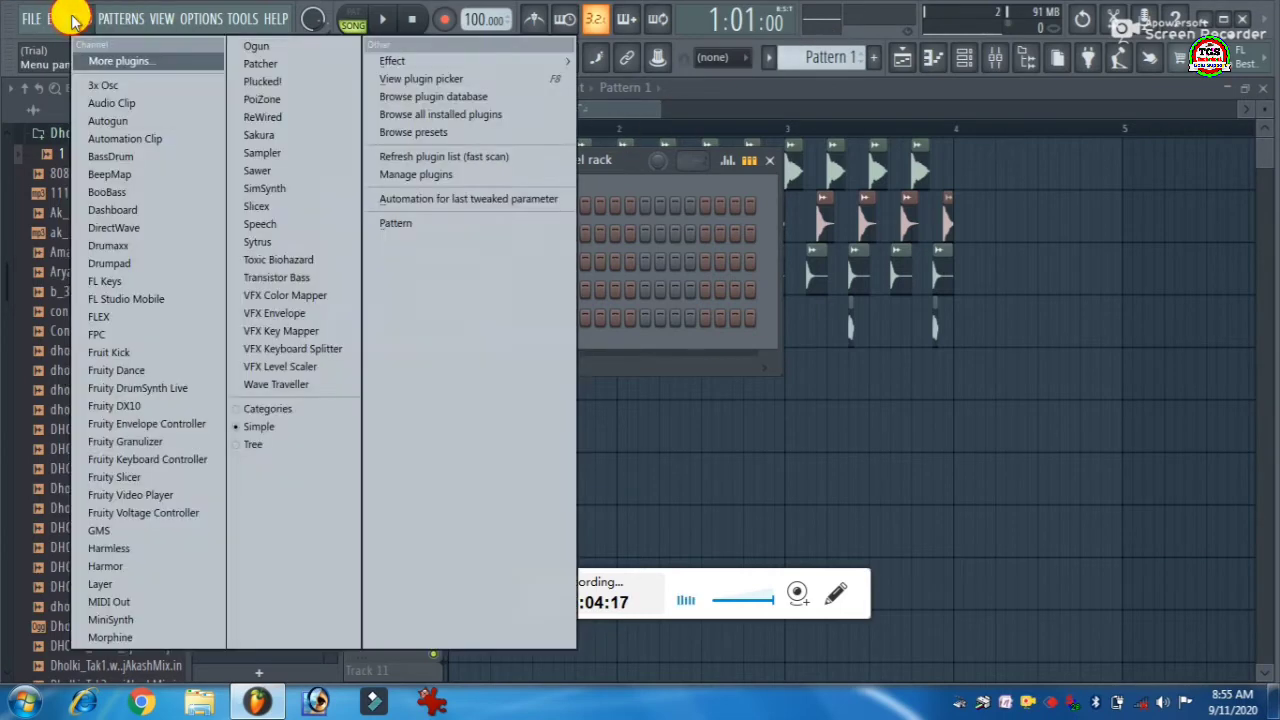
{"action": "mouse_move", "coordinate": [121, 18]}
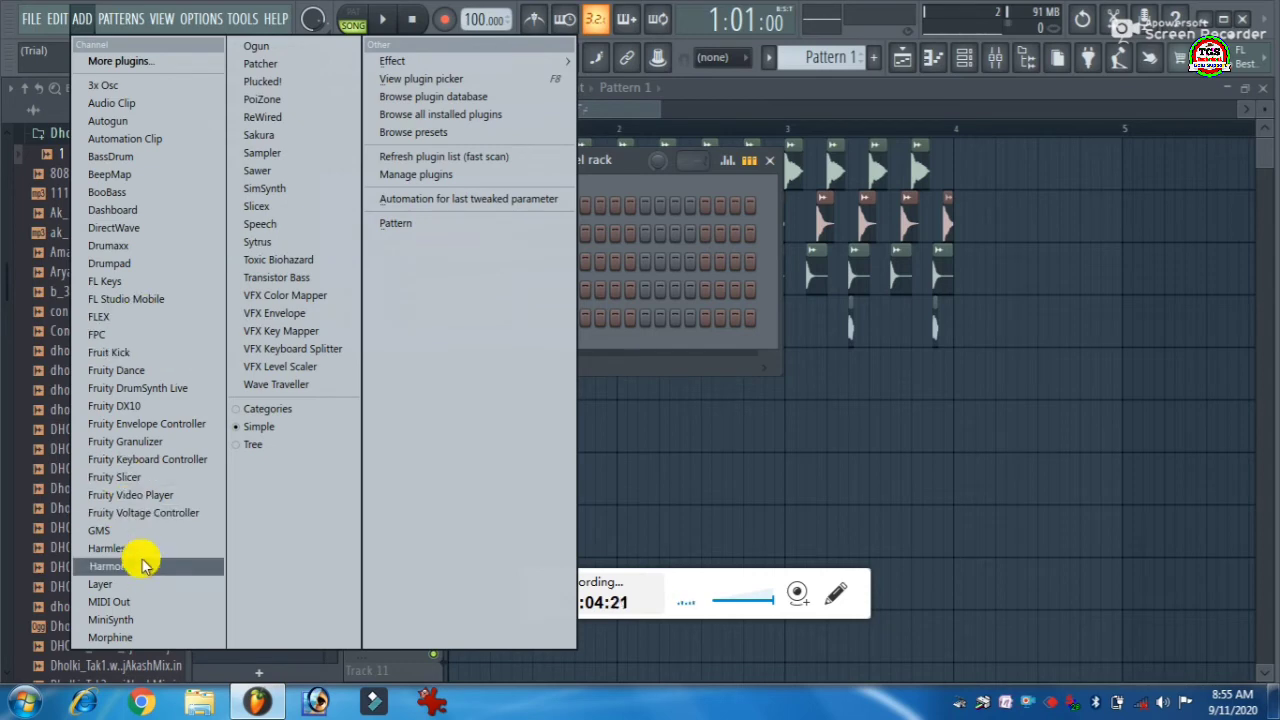
{"action": "left_click", "coordinate": [190, 548]}
{"action": "left_click_drag", "start_coordinate": [573, 275], "coordinate": [552, 90]}
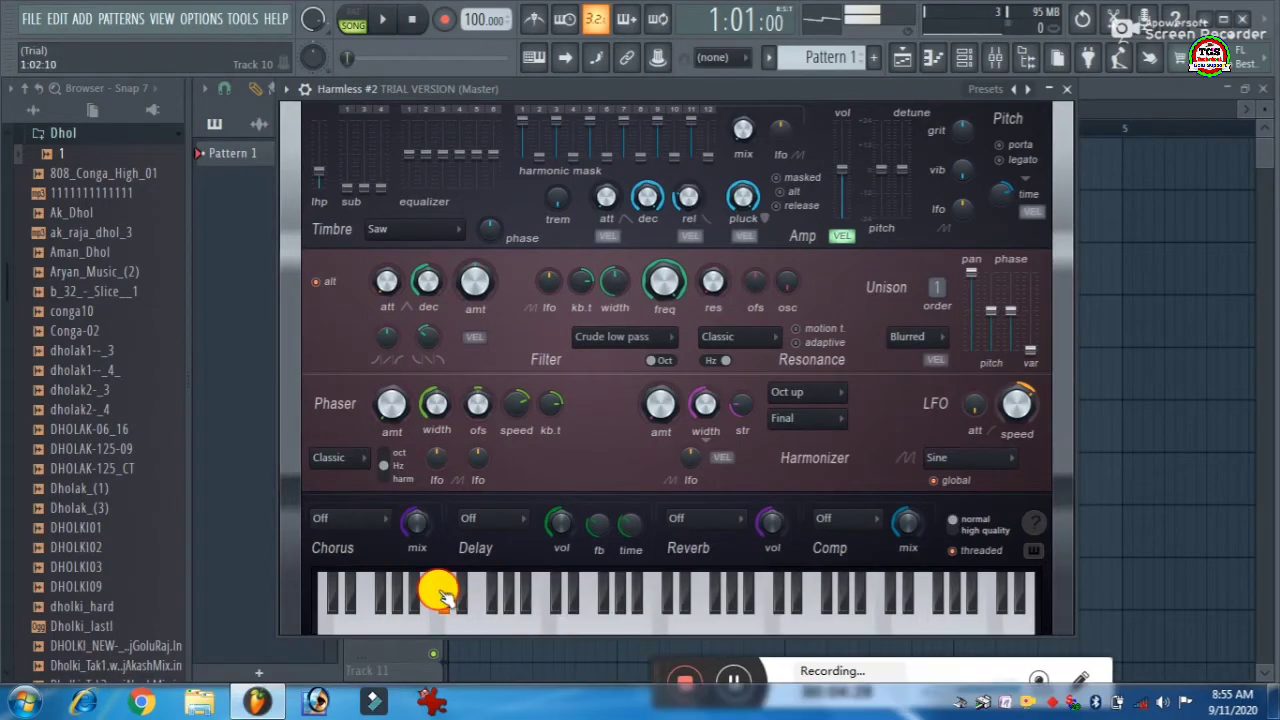
Load the 8 Bit Wonderland FG preset in Harmless, enable playing notes from the computer keyboard and test the sound.
{"action": "left_click", "coordinate": [1020, 91]}
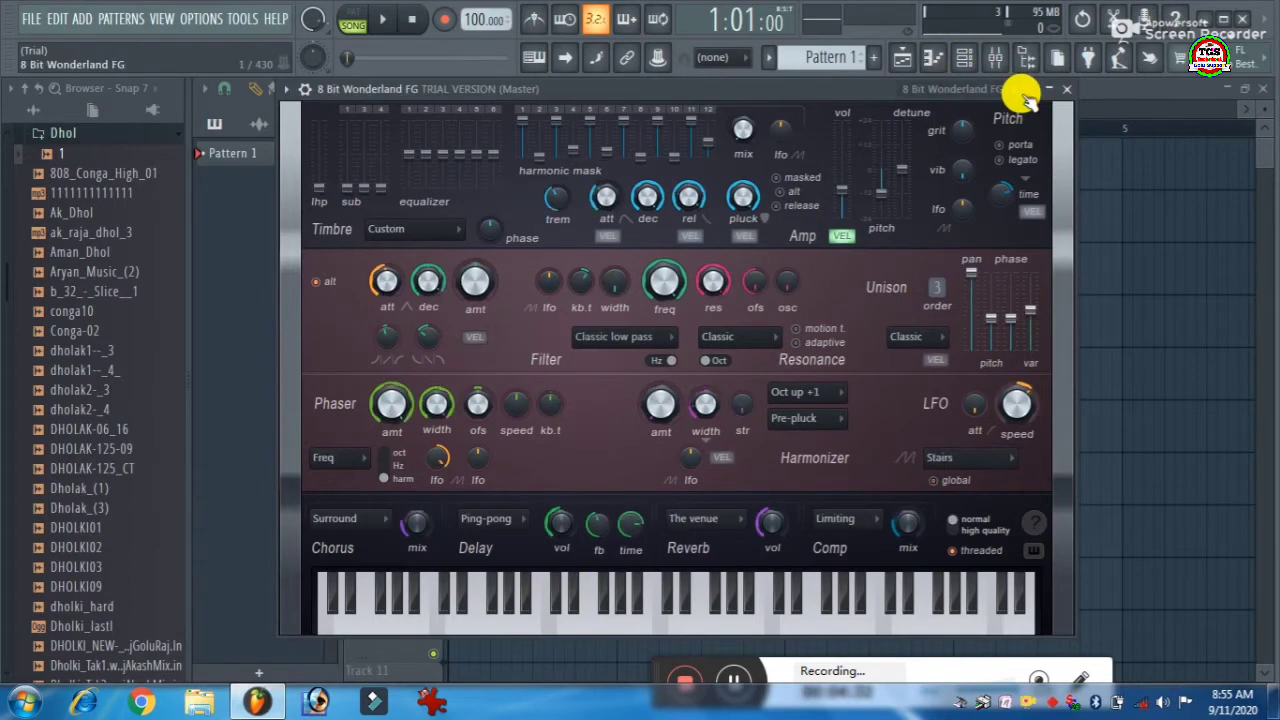
{"action": "left_click", "coordinate": [530, 57]}
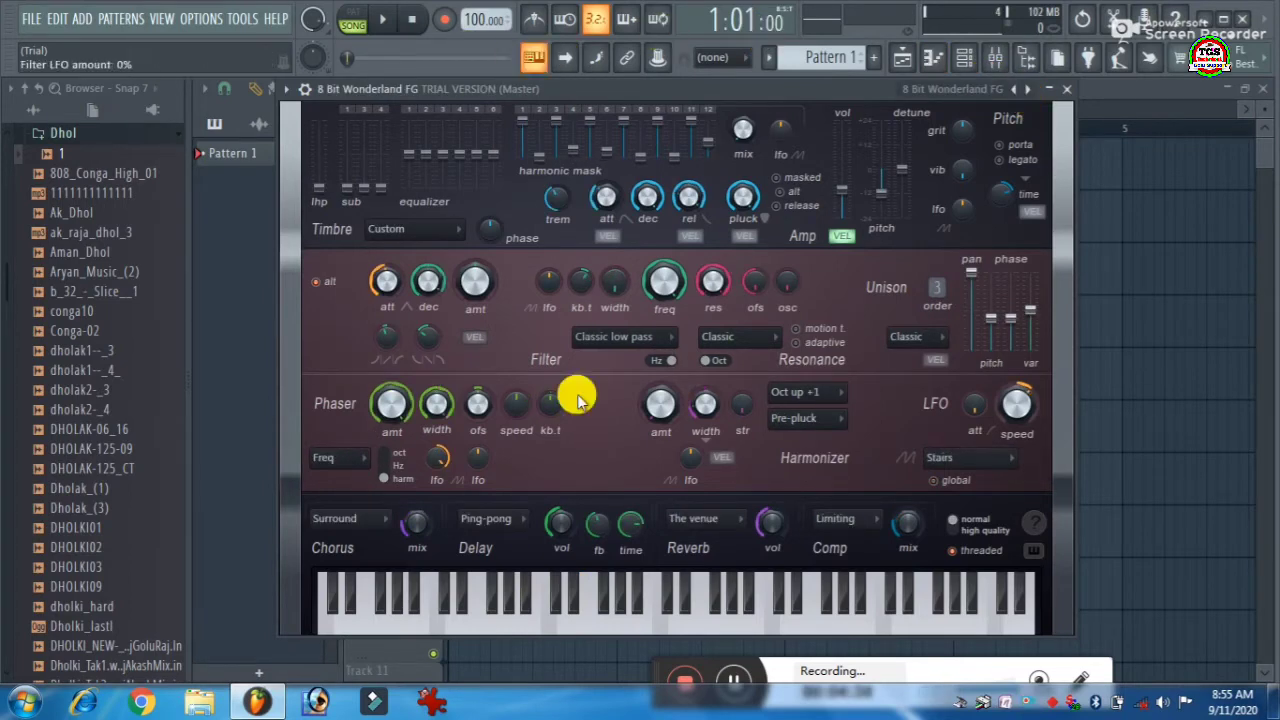
{"action": "key", "text": "j"}
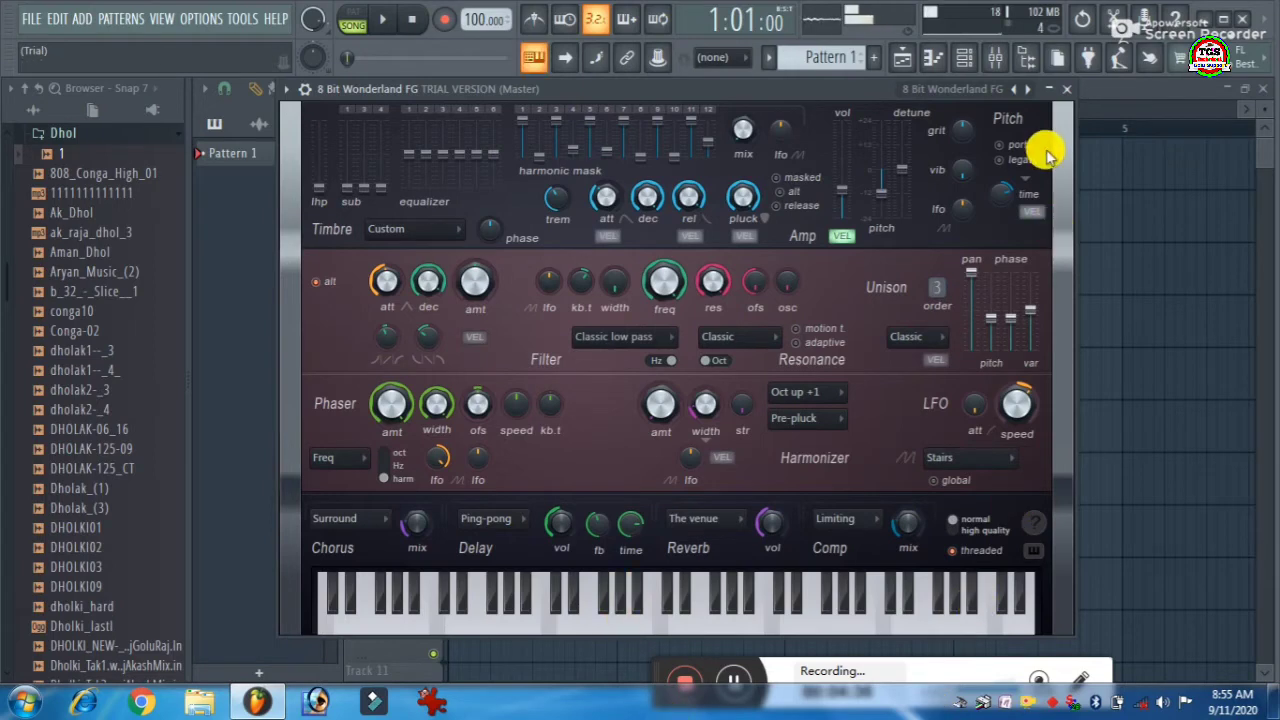
Audition successive Harmless presets from Additivesphere FG through LoFi Sequencing FG and Machinery FG to Bassline 2 GOL, playing test notes.
{"action": "left_click", "coordinate": [1034, 88]}
{"action": "key", "text": "b"}
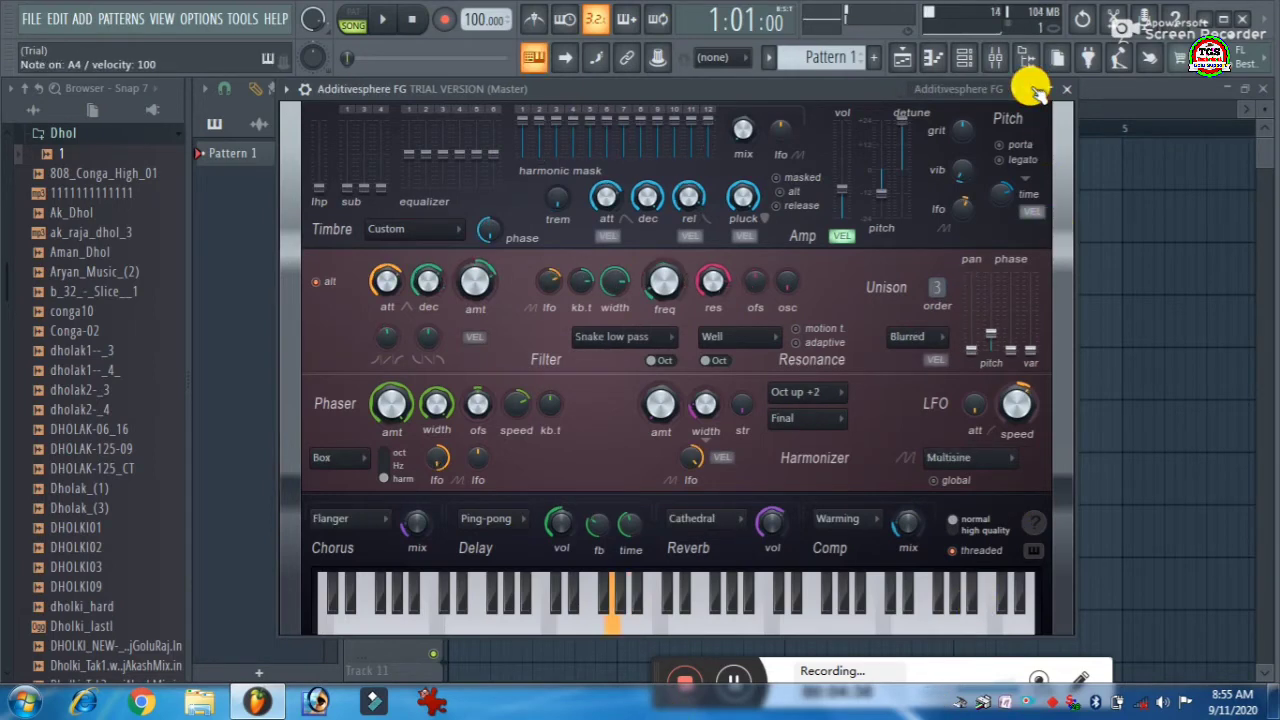
{"action": "left_click", "coordinate": [1034, 88]}
{"action": "left_click", "coordinate": [1034, 88]}
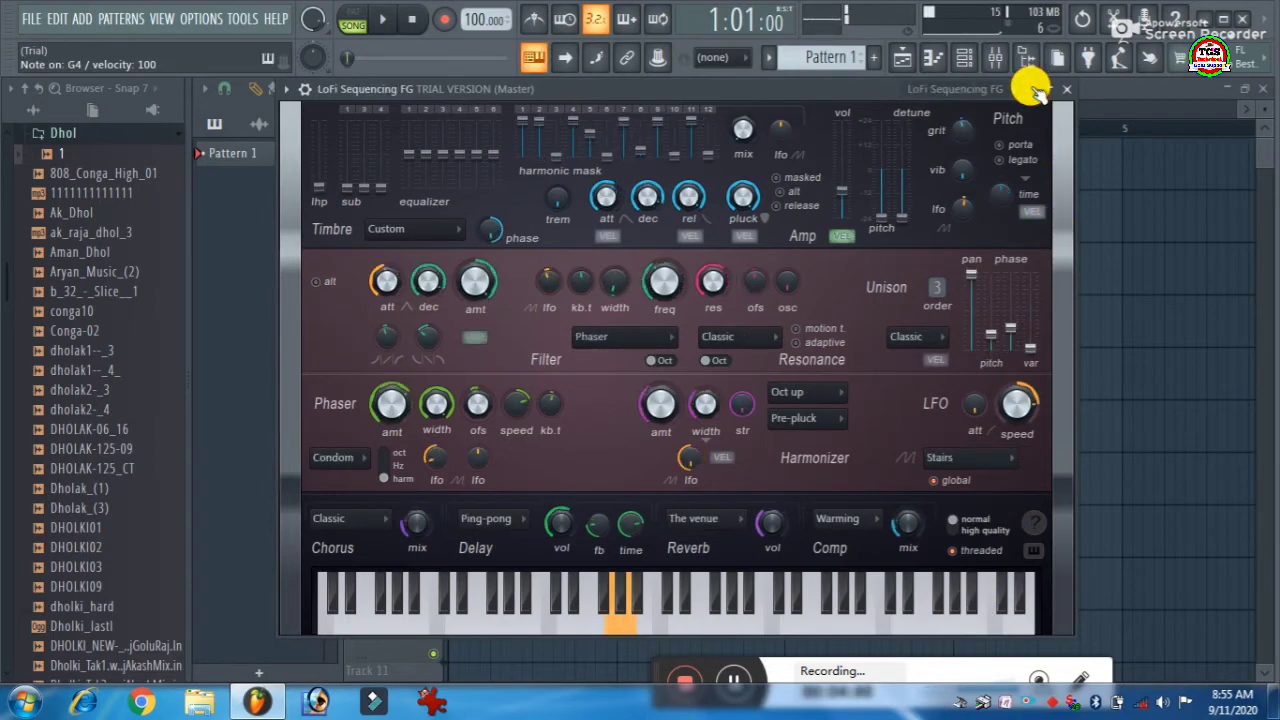
{"action": "key", "text": "b"}
{"action": "left_click", "coordinate": [1034, 88]}
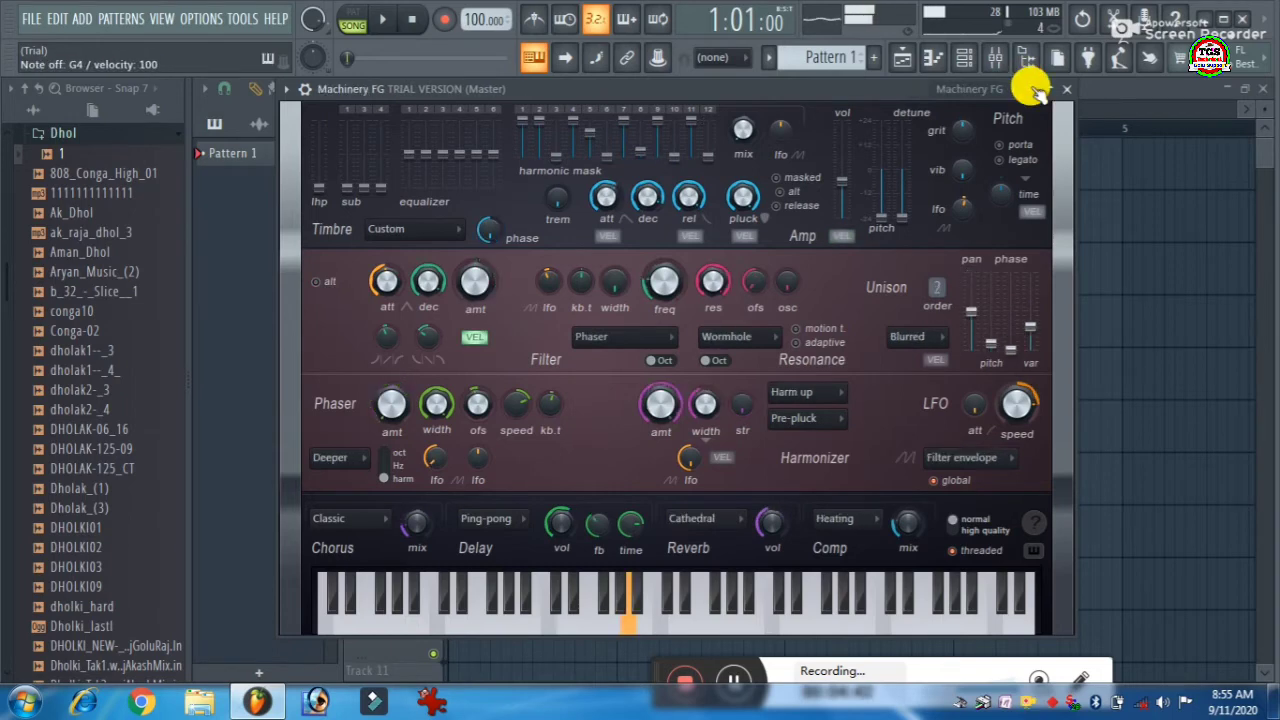
{"action": "left_click", "coordinate": [1034, 88]}
{"action": "left_click", "coordinate": [1034, 88]}
{"action": "left_click", "coordinate": [1034, 88]}
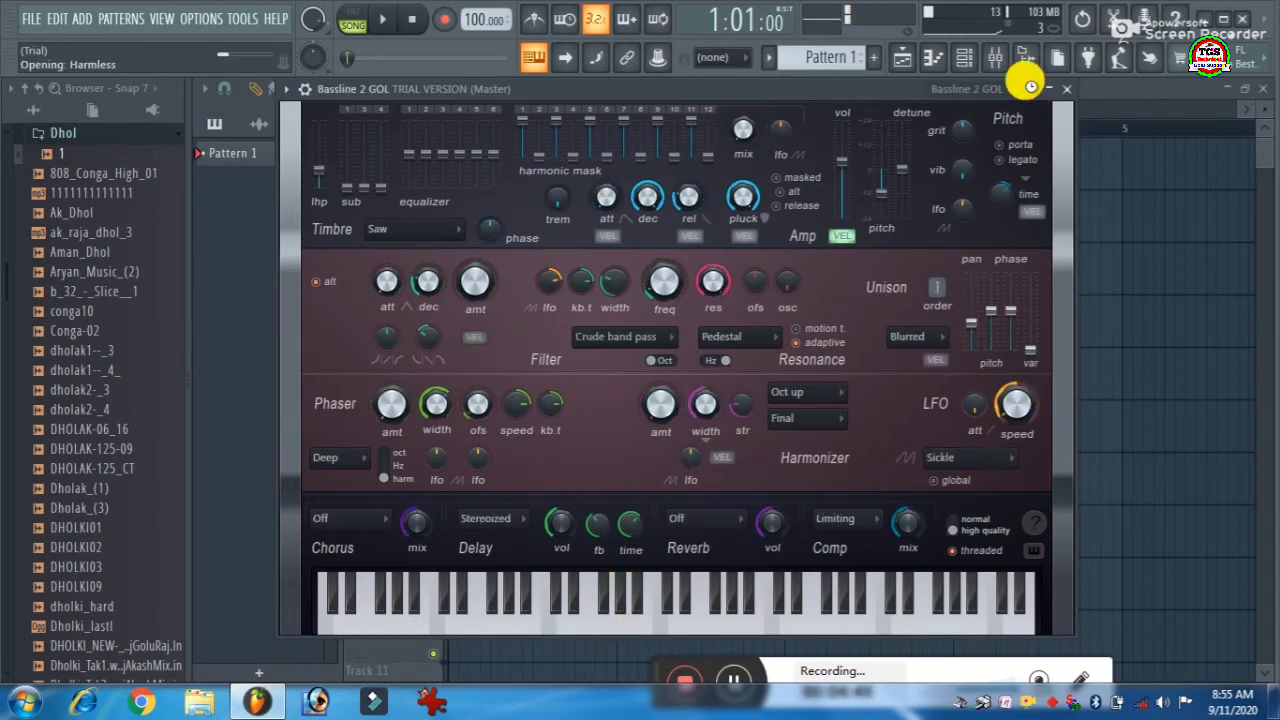
{"action": "left_click", "coordinate": [1034, 88]}
Audition further Harmless presets such as DX Bass 1 FG and Hausbass NUC, load Flesh it Out 2 GOL and show the channel rack.
{"action": "left_click", "coordinate": [1036, 90]}
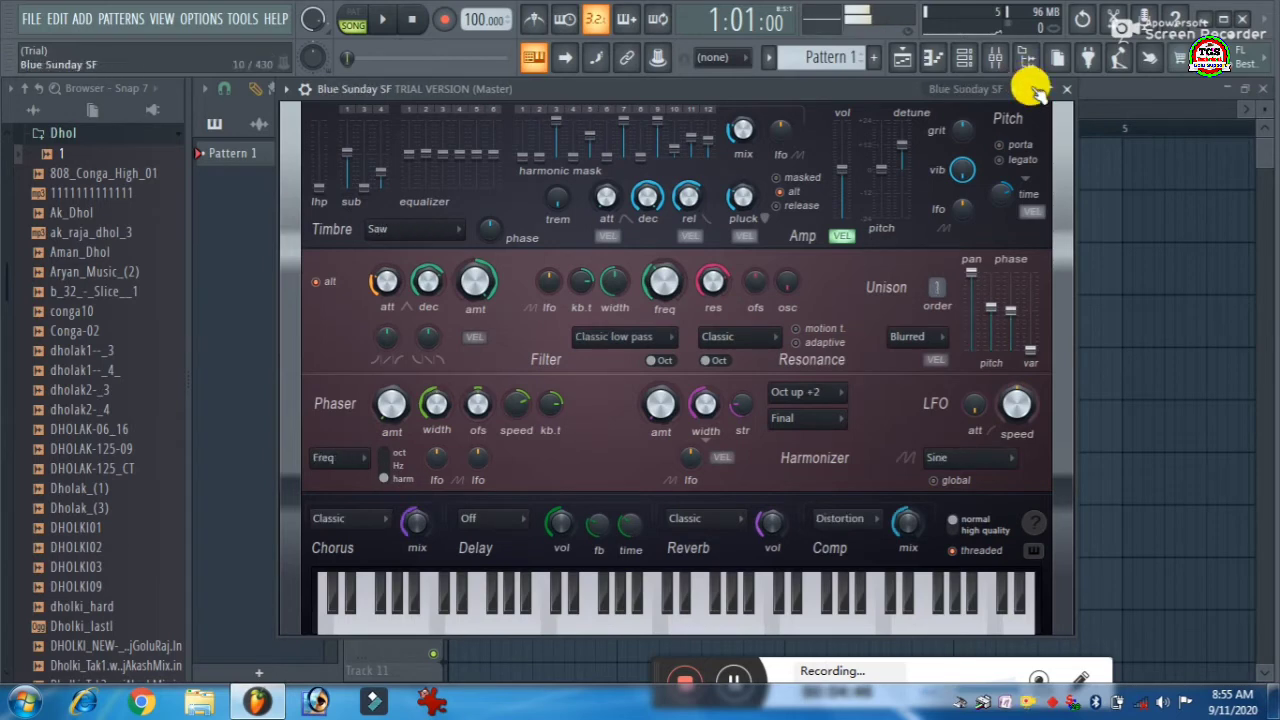
{"action": "left_click", "coordinate": [1036, 90]}
{"action": "left_click", "coordinate": [1036, 90]}
{"action": "left_click", "coordinate": [1036, 90]}
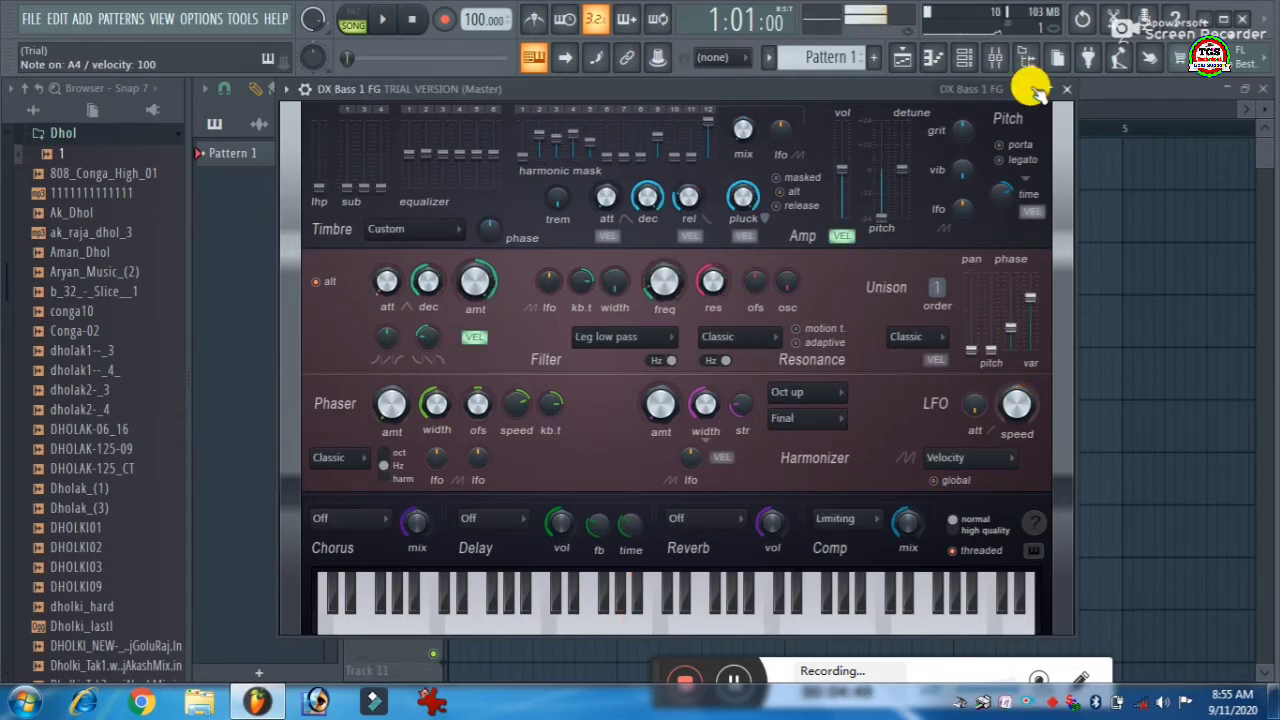
{"action": "left_click", "coordinate": [1036, 90]}
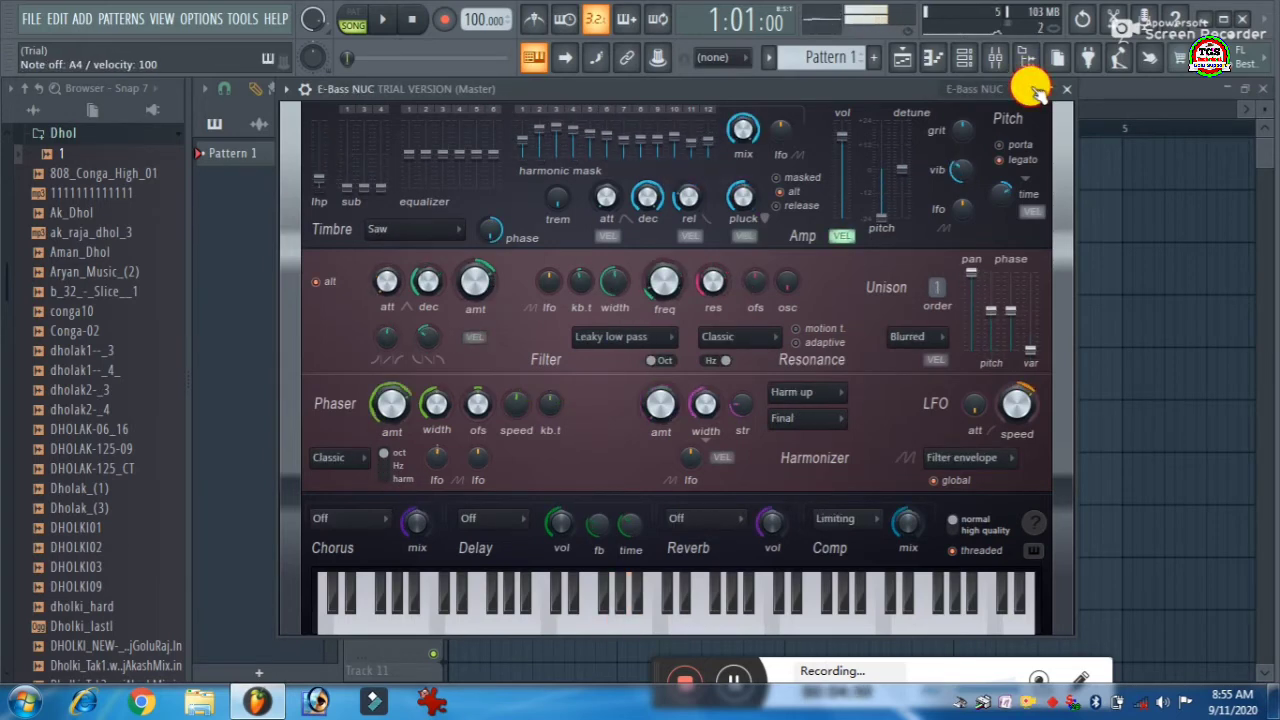
{"action": "left_click", "coordinate": [1036, 90]}
{"action": "left_click", "coordinate": [1036, 90]}
{"action": "left_click", "coordinate": [1036, 90]}
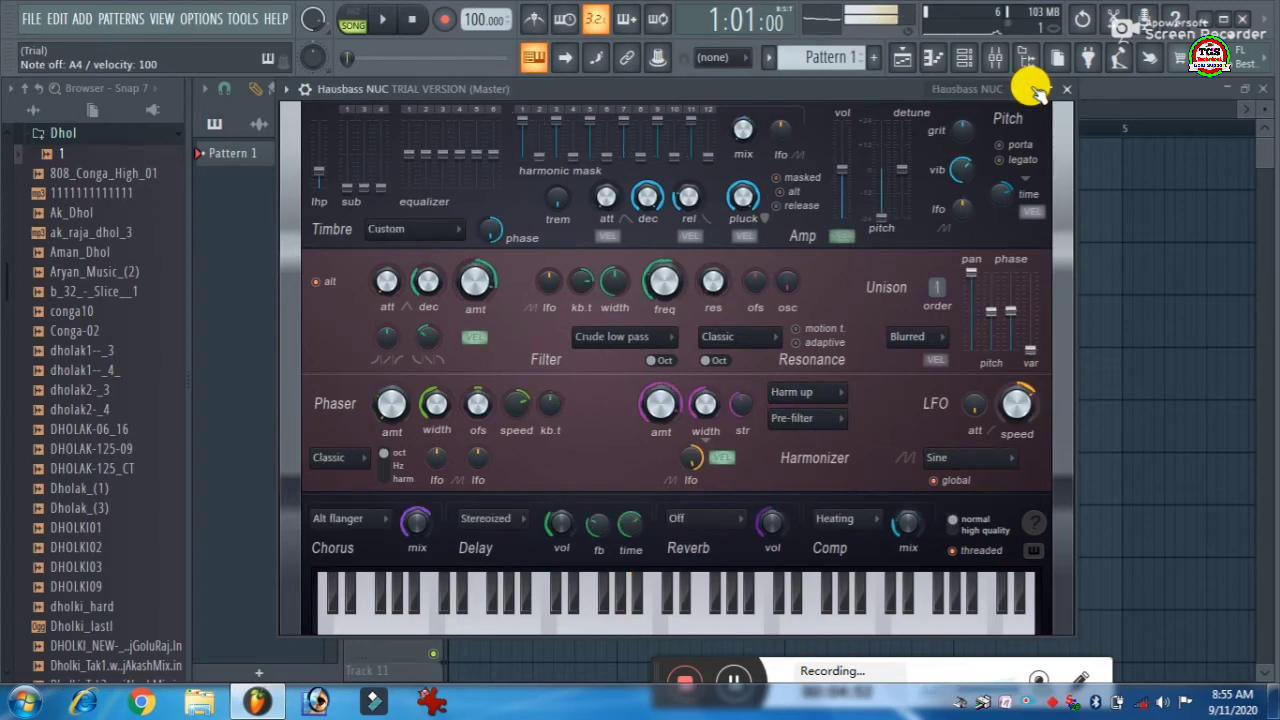
{"action": "left_click", "coordinate": [1036, 90]}
{"action": "left_click", "coordinate": [1036, 90]}
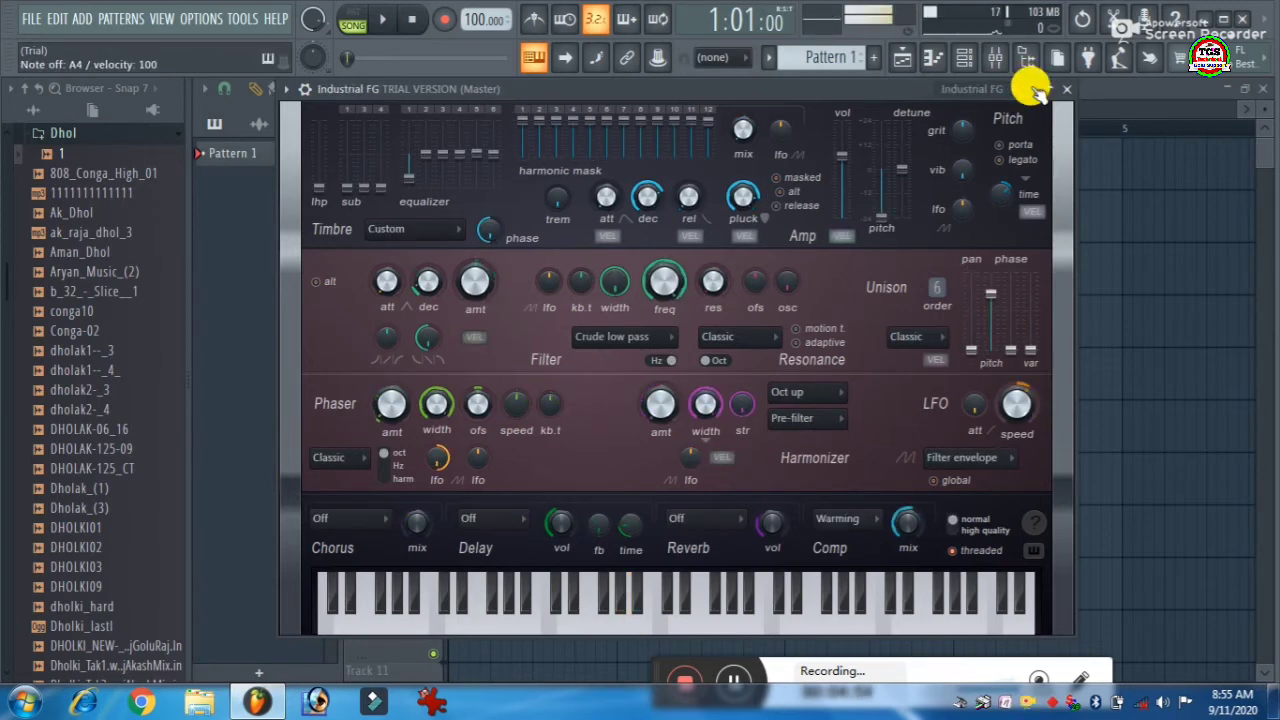
{"action": "left_click", "coordinate": [735, 680]}
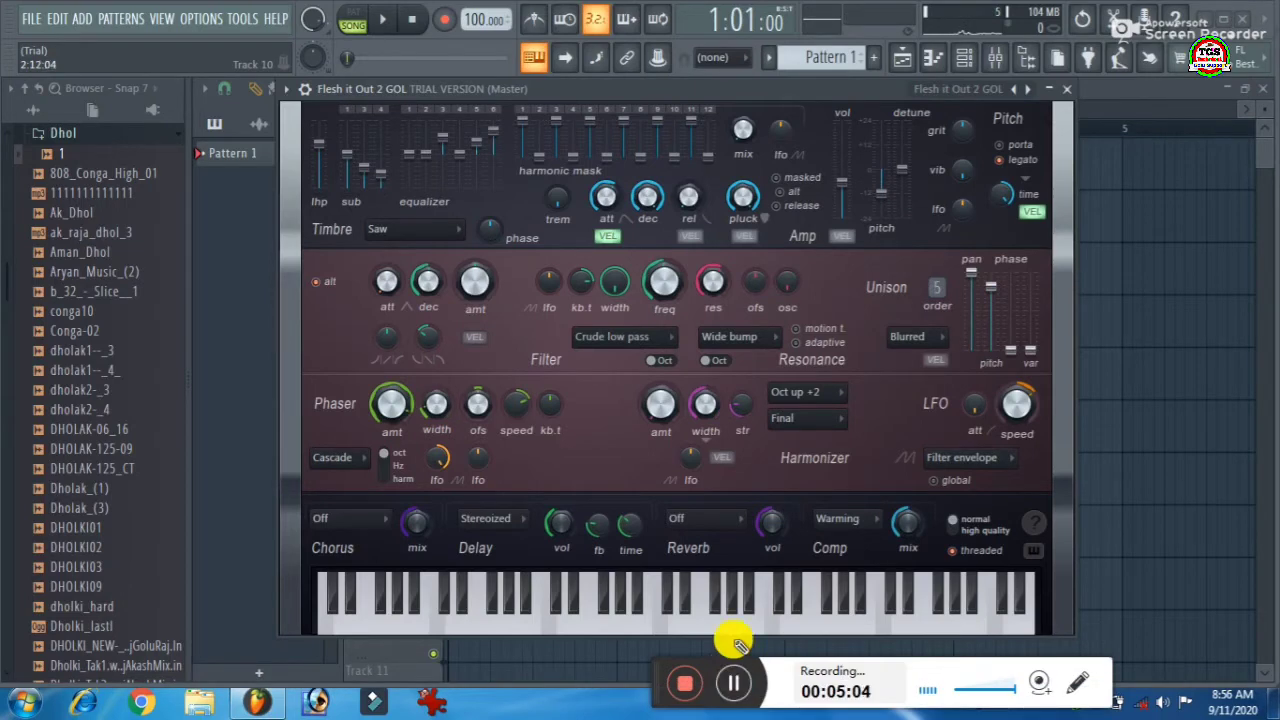
{"action": "left_click", "coordinate": [780, 605]}
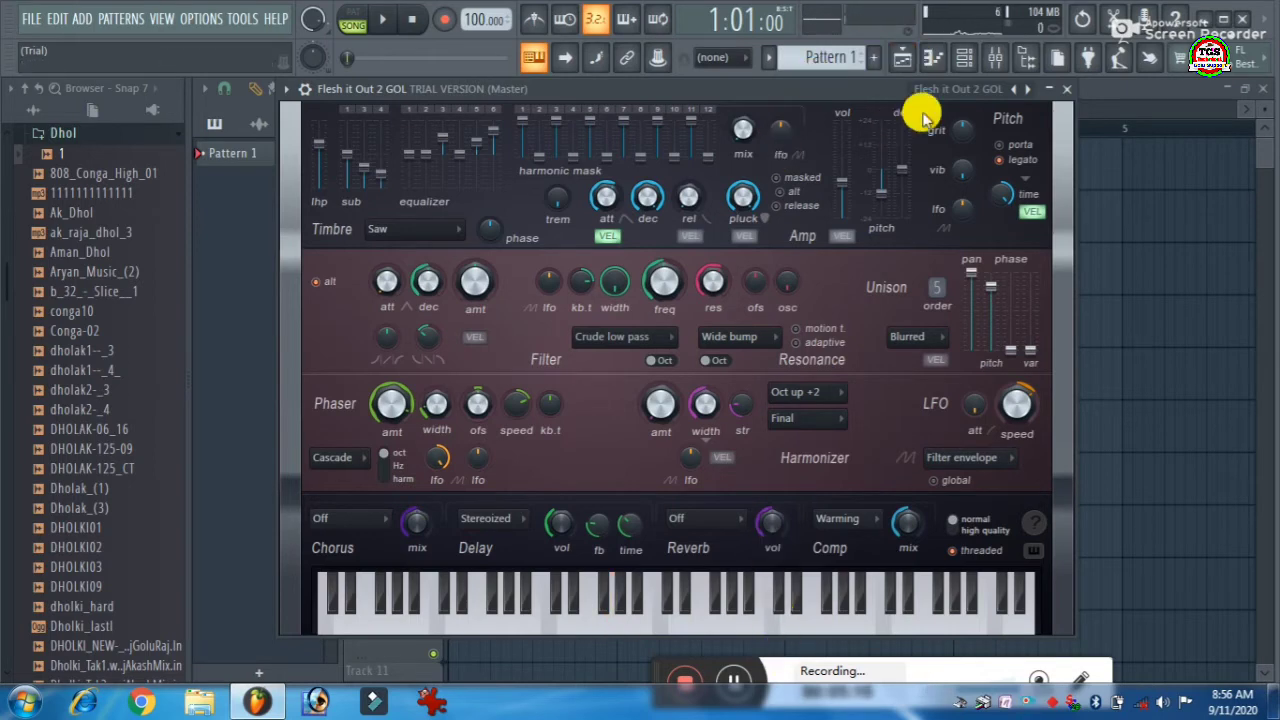
{"action": "left_click", "coordinate": [964, 55]}
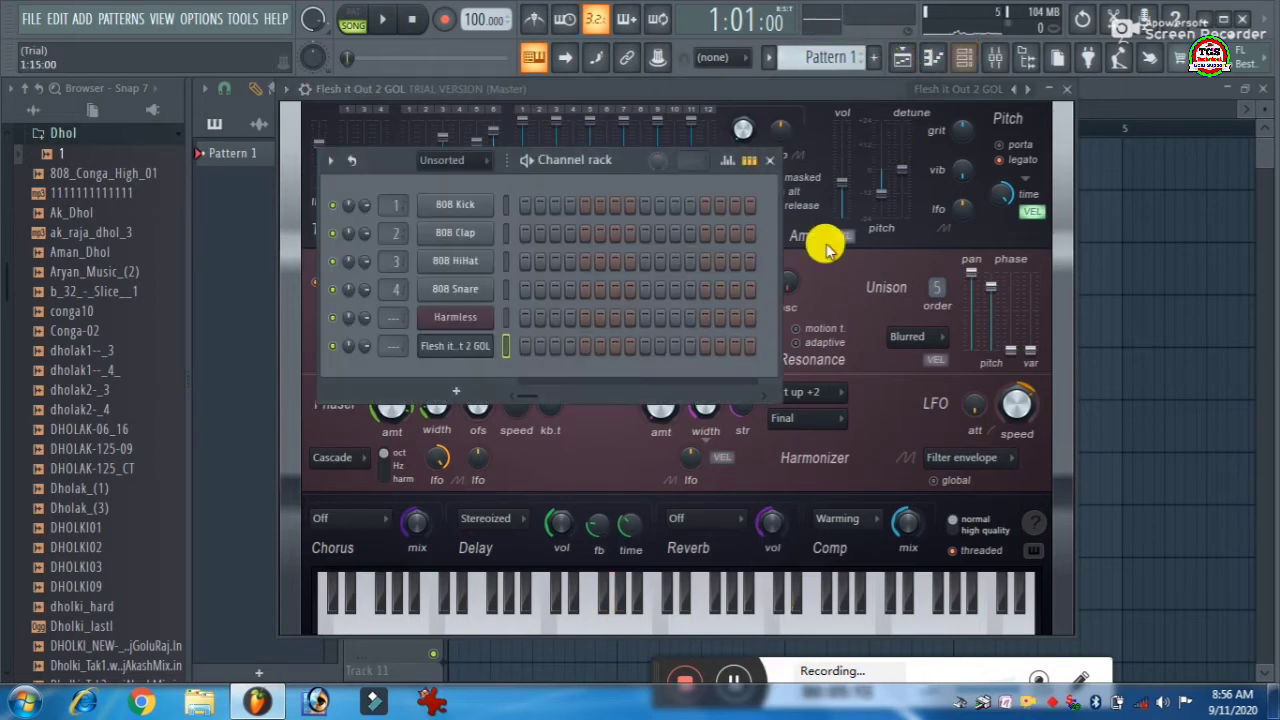
{"action": "right_click", "coordinate": [450, 345]}
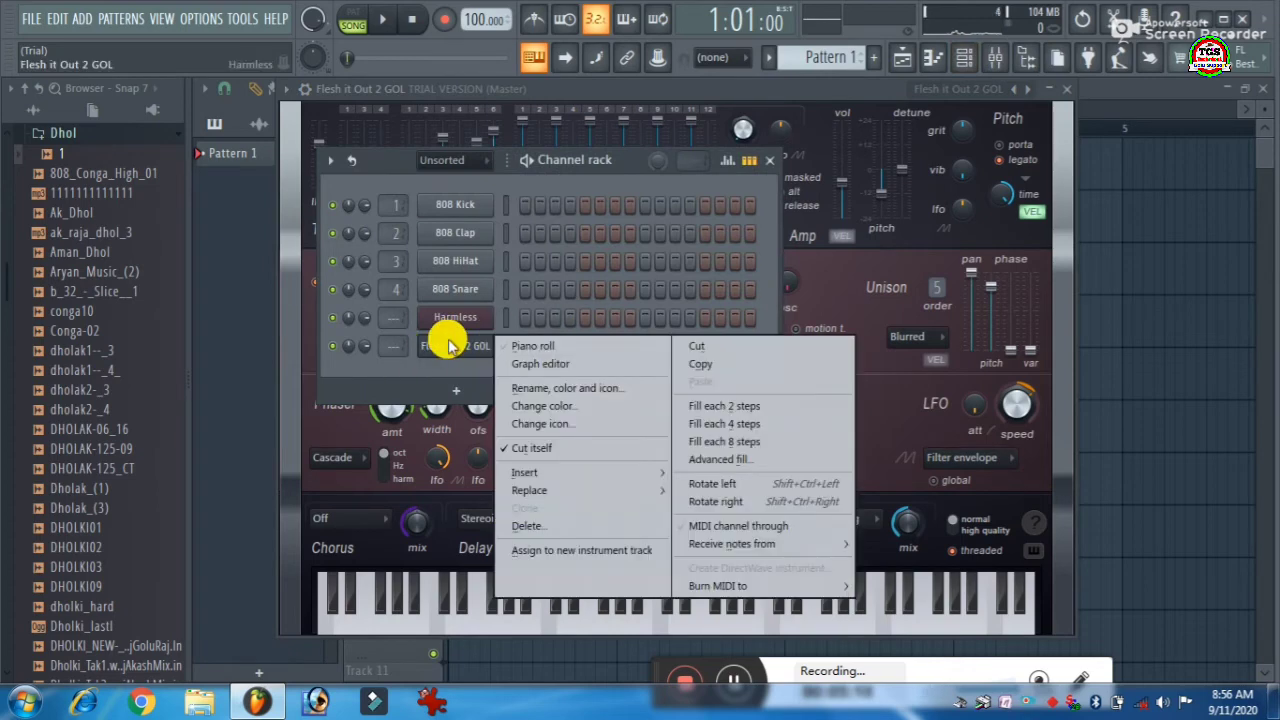
{"action": "left_click", "coordinate": [522, 350]}
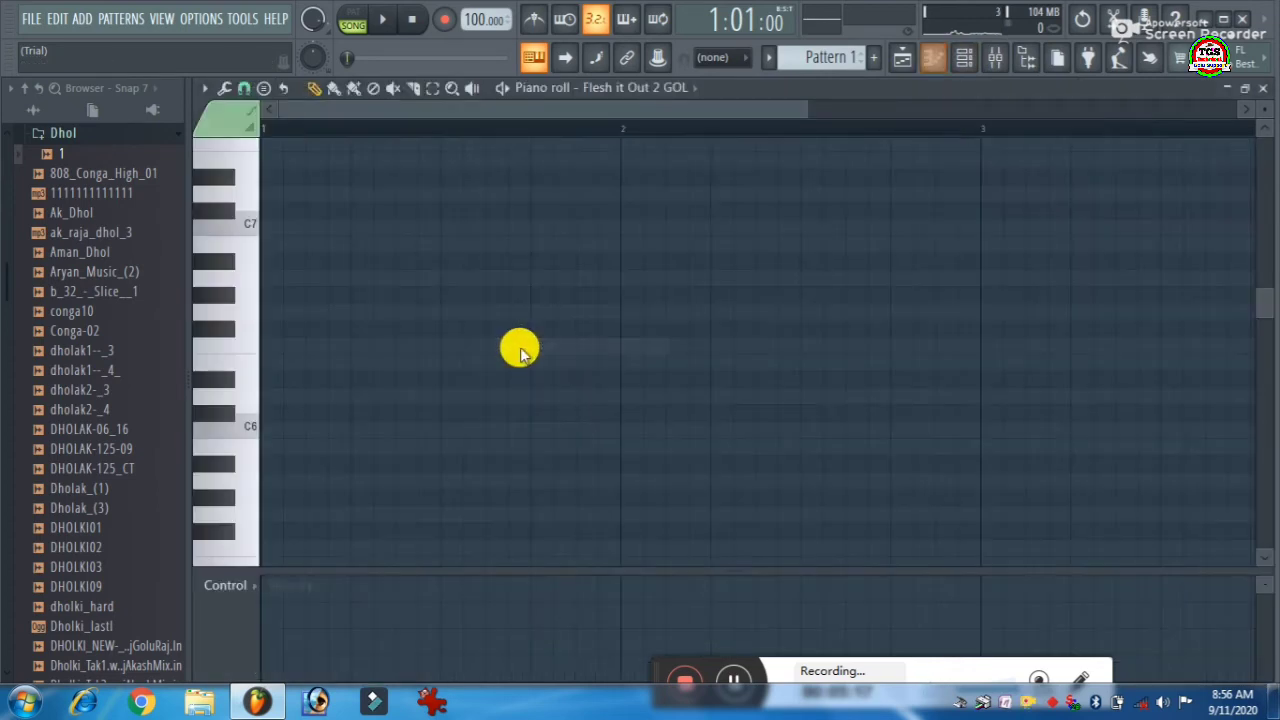
{"action": "left_click", "coordinate": [1260, 90]}
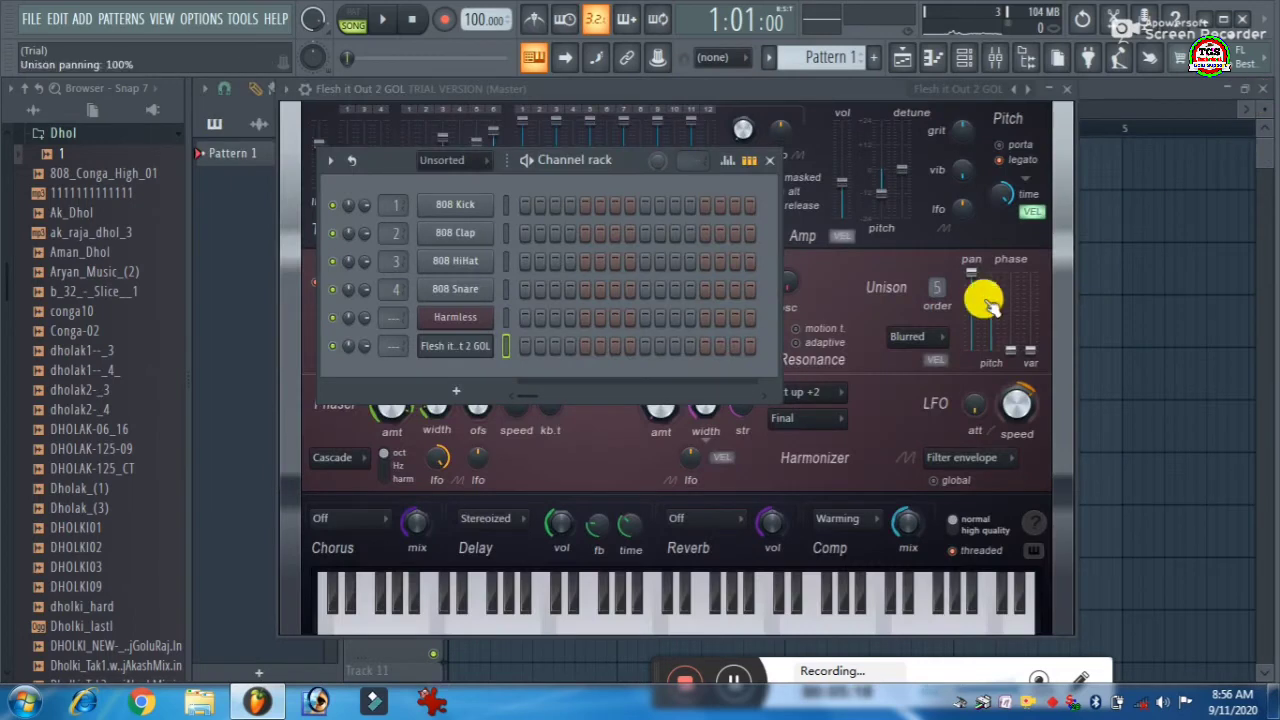
Activate steps 4, 7, 12 and 15 of the Flesh it Out 2 GOL channel and close the channel rack and synth window.
{"action": "left_click", "coordinate": [569, 347]}
{"action": "left_click", "coordinate": [615, 346]}
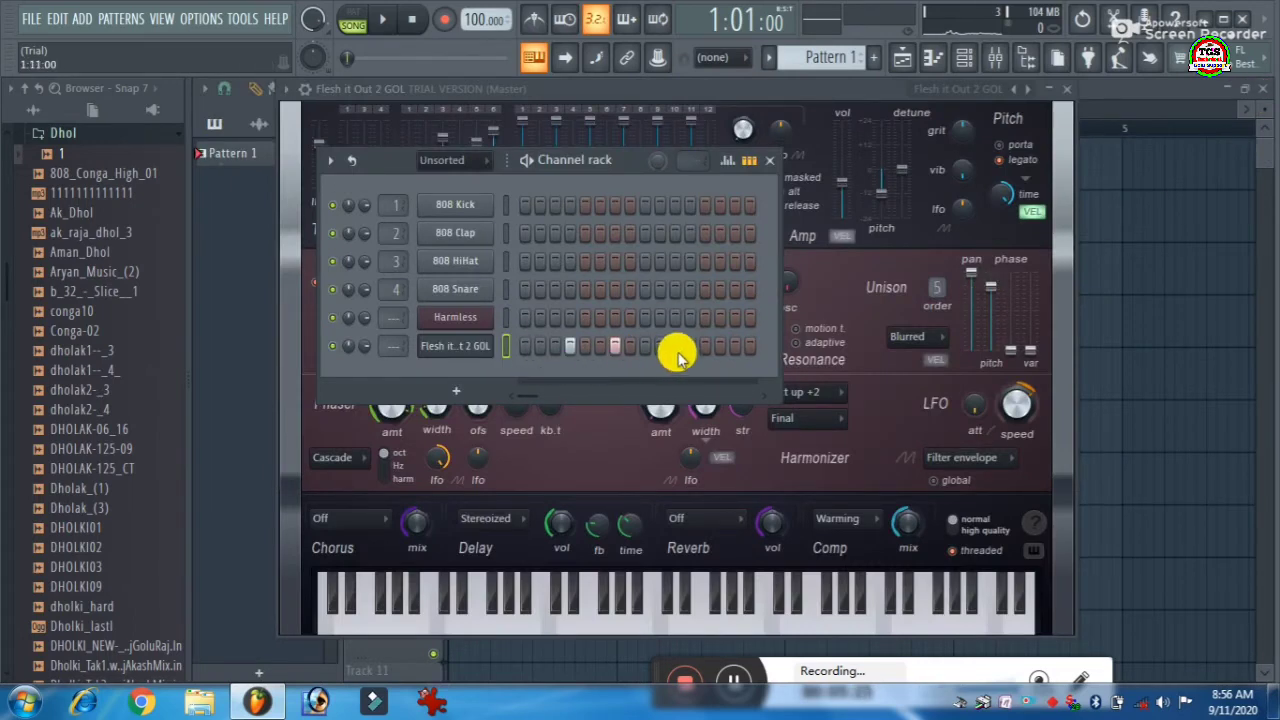
{"action": "left_click", "coordinate": [735, 347]}
{"action": "left_click", "coordinate": [770, 158]}
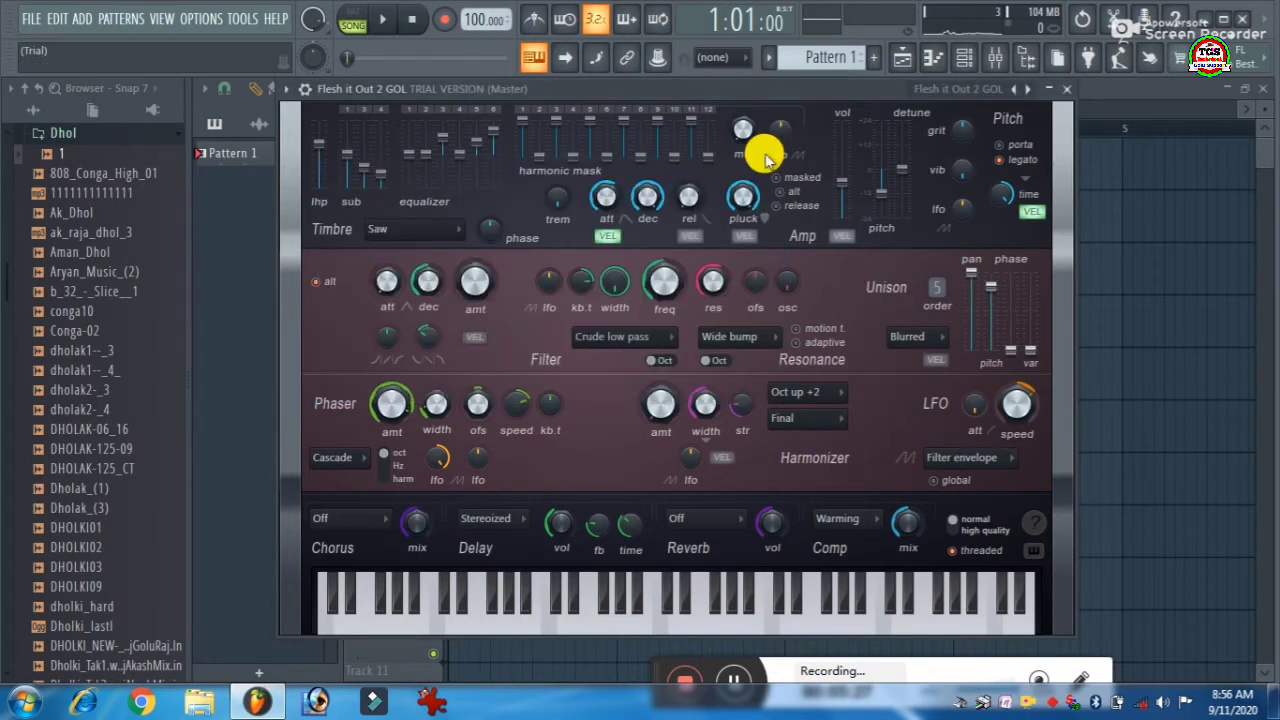
{"action": "left_click", "coordinate": [1070, 87]}
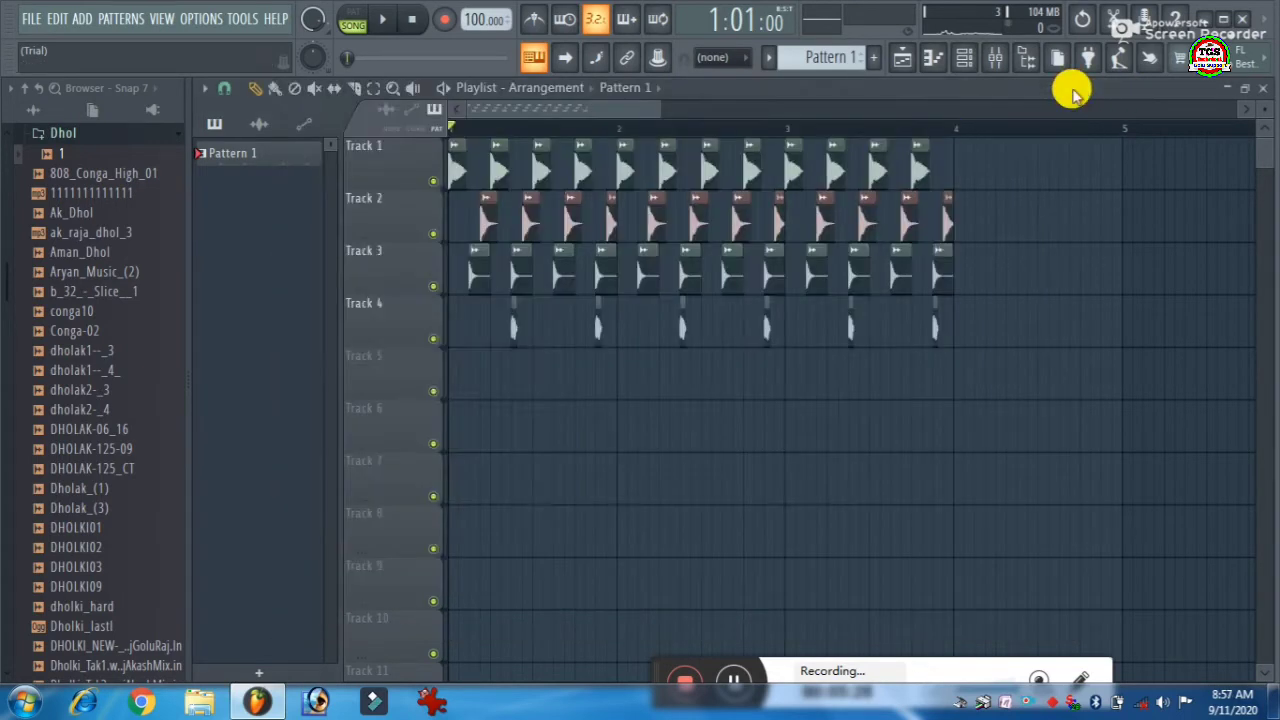
Paint Pattern 1 clips on Track 5 over bars 1 to 3, removing the misaligned first attempt, and play the song.
{"action": "left_click", "coordinate": [272, 92]}
{"action": "left_click_drag", "start_coordinate": [458, 370], "coordinate": [625, 390]}
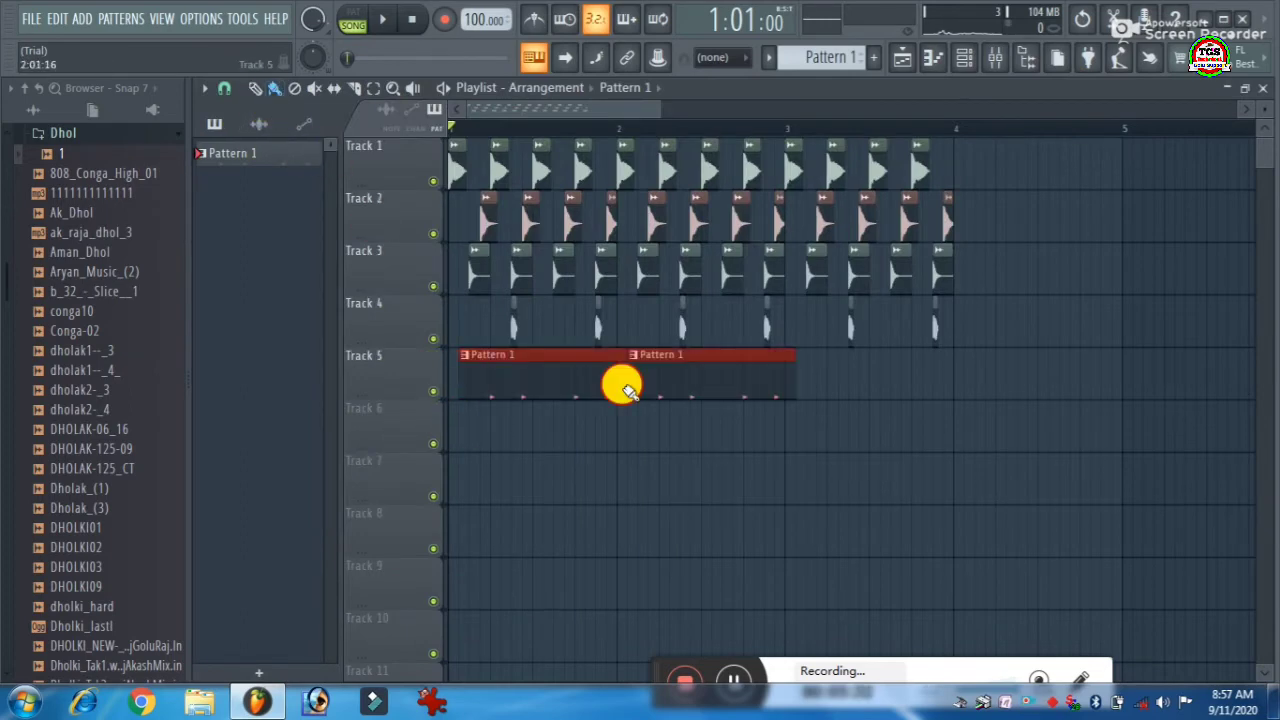
{"action": "right_click", "coordinate": [680, 386]}
{"action": "right_click", "coordinate": [609, 384]}
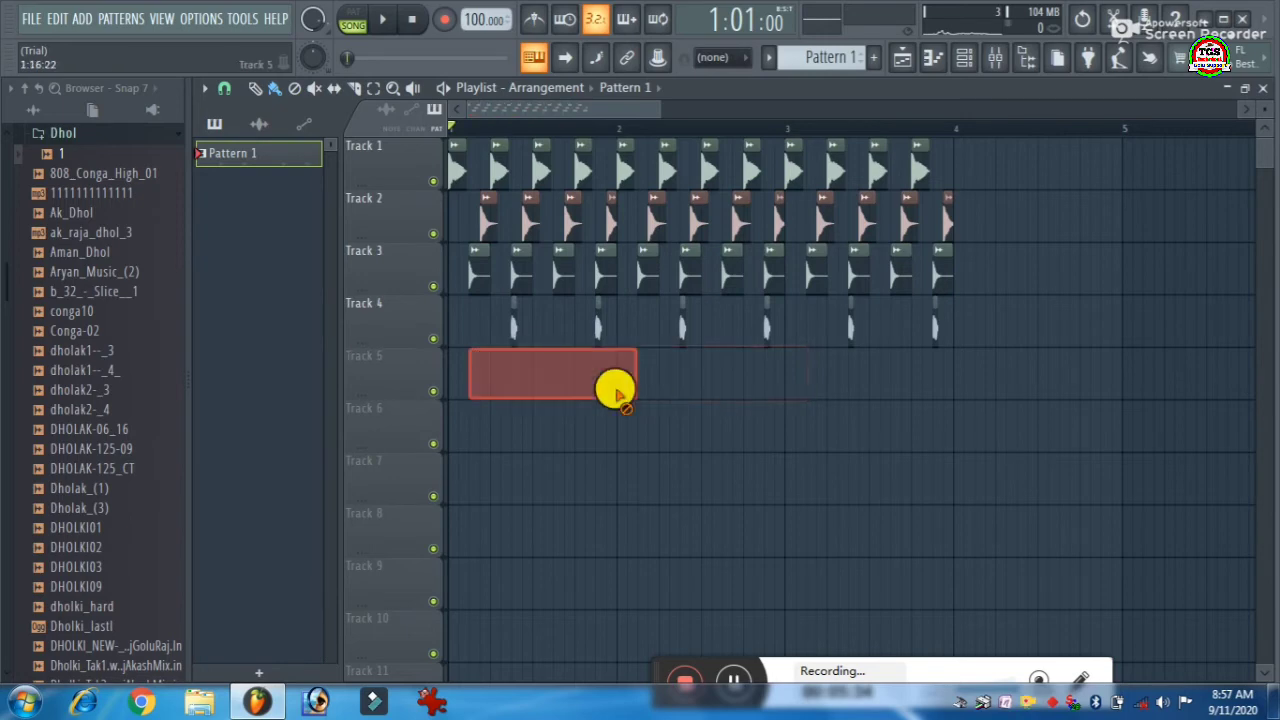
{"action": "mouse_move", "coordinate": [462, 378]}
{"action": "left_mouse_down"}
{"action": "mouse_move", "coordinate": [449, 366]}
{"action": "mouse_move", "coordinate": [790, 398]}
{"action": "left_mouse_up"}
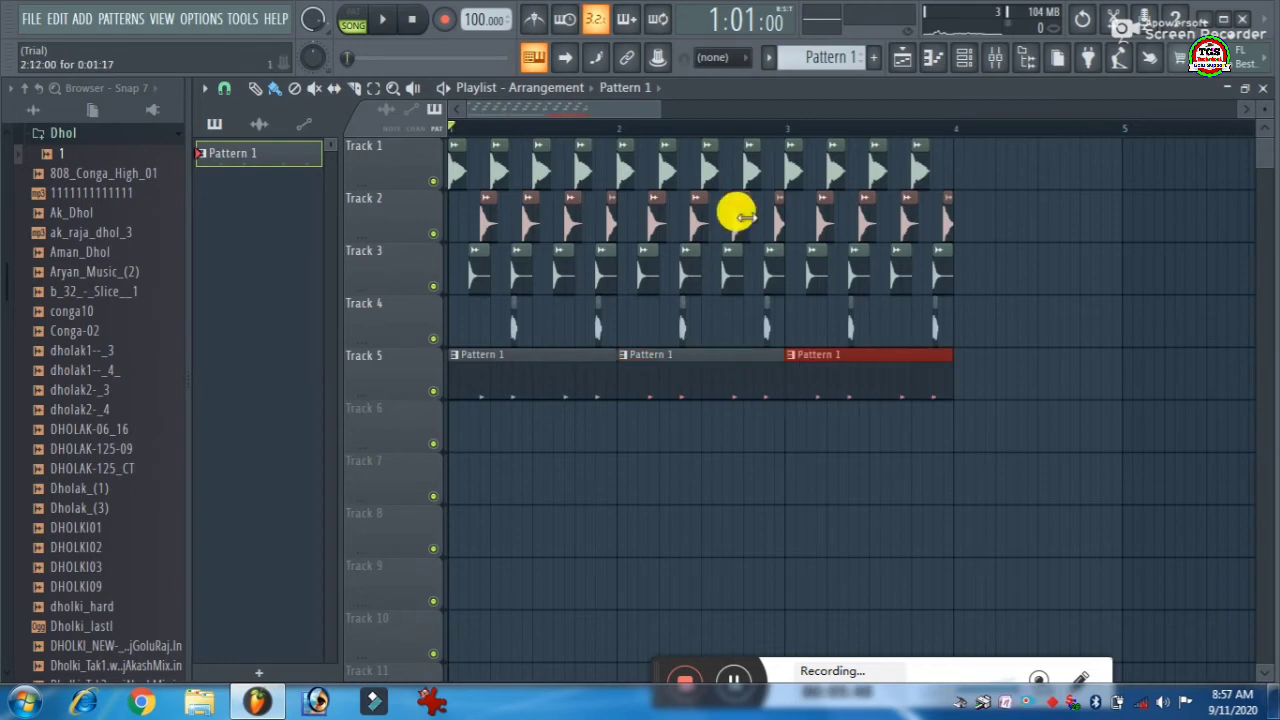
{"action": "scroll", "coordinate": [757, 130], "scroll_direction": "down", "scroll_amount": 3}
{"action": "key", "text": "space"}
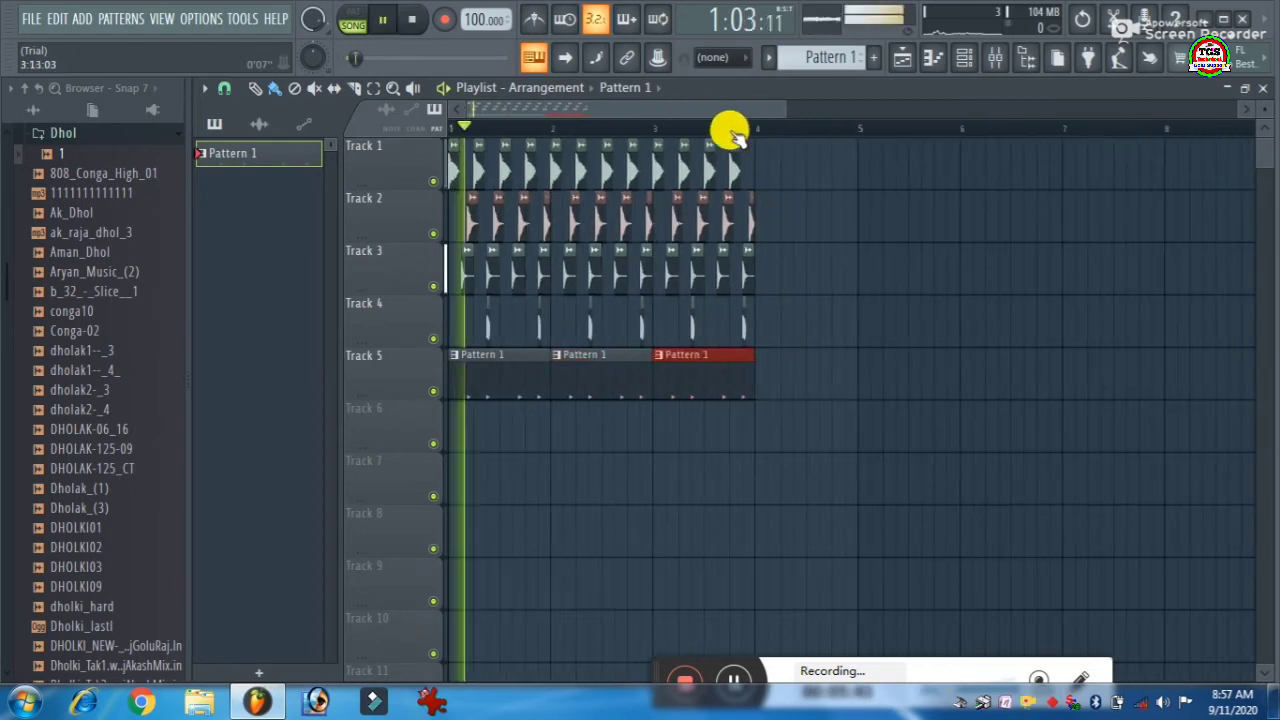
{"action": "key", "text": "space"}
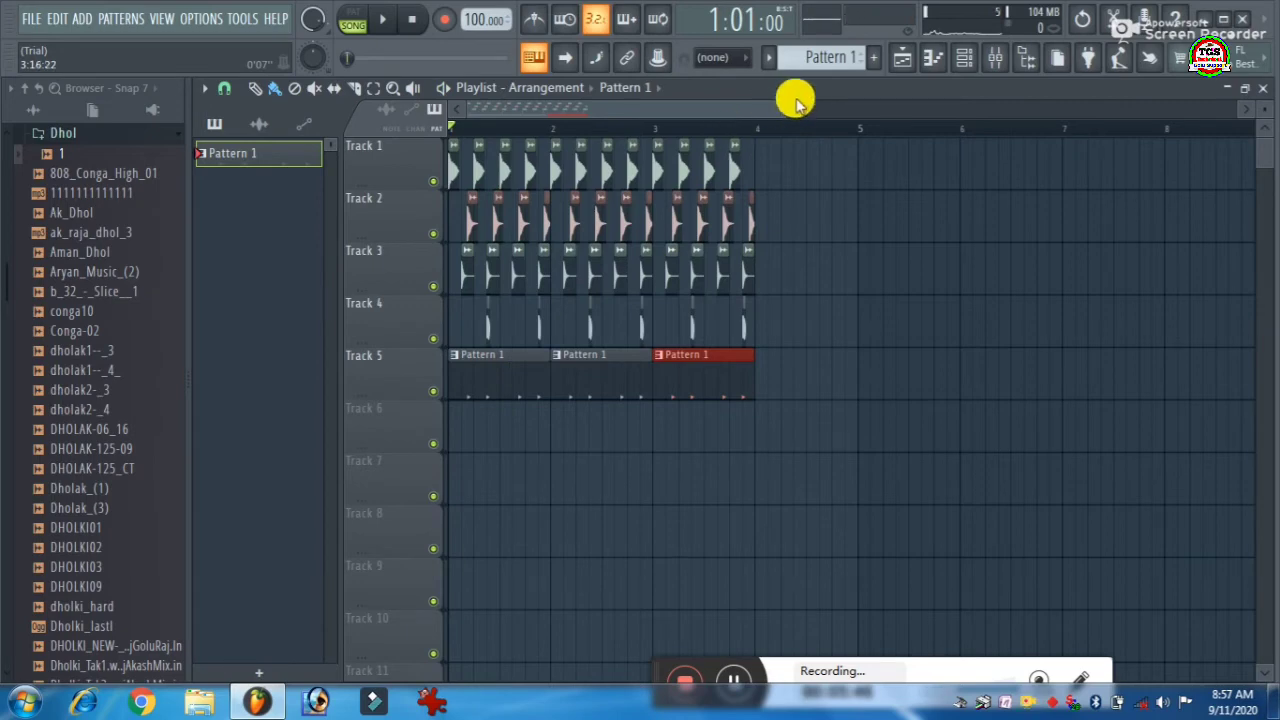
In the Flesh it Out 2 GOL channel's piano roll, lengthen all four C5 notes to one step and play the result.
{"action": "left_click", "coordinate": [962, 58]}
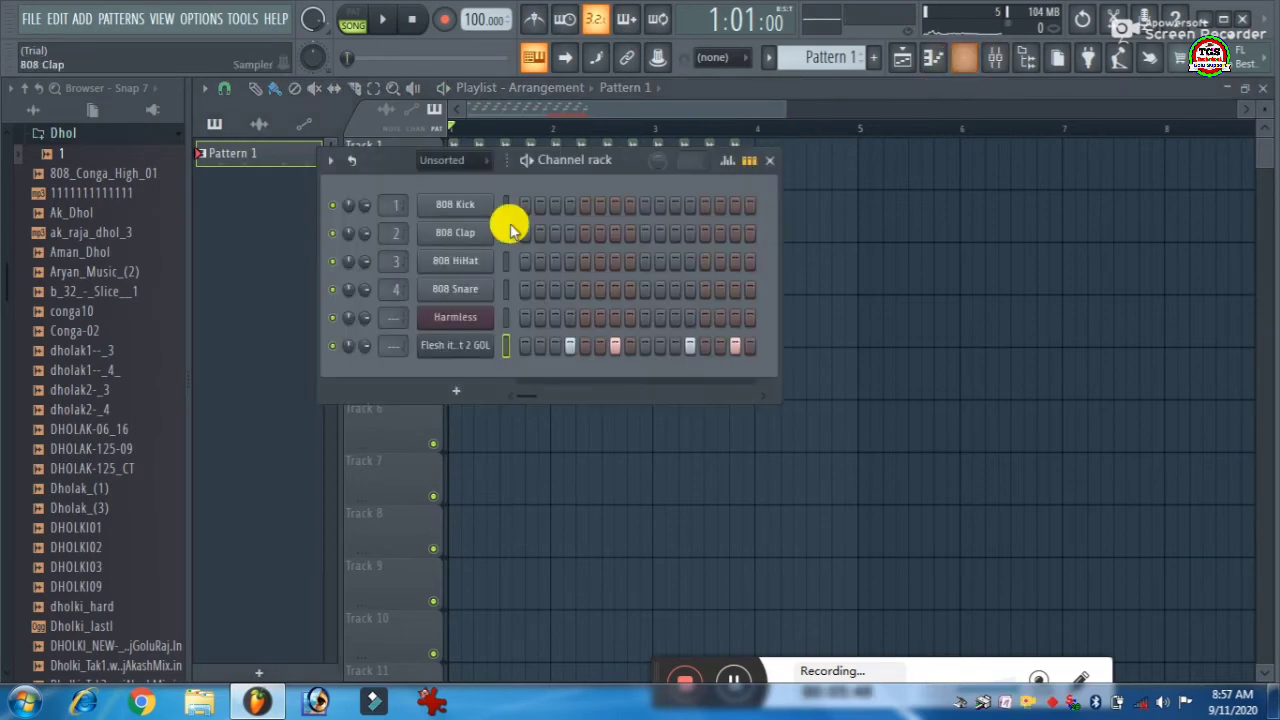
{"action": "right_click", "coordinate": [468, 340]}
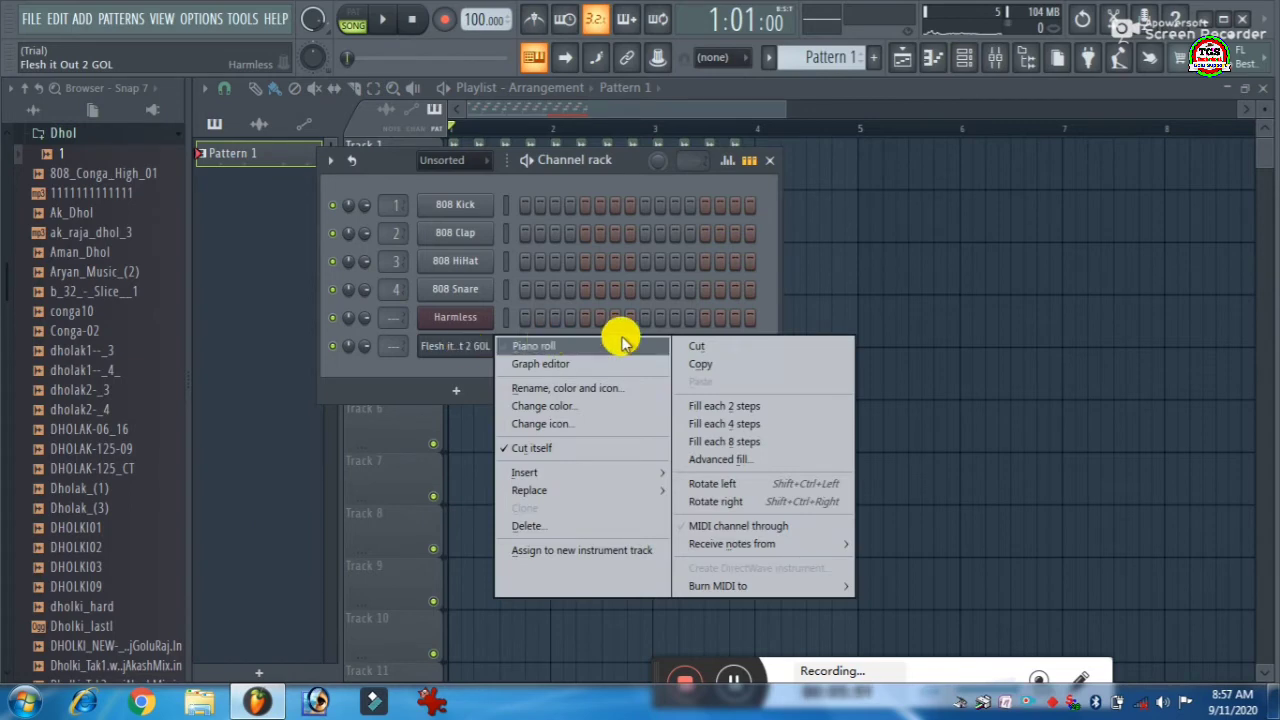
{"action": "left_click", "coordinate": [570, 347]}
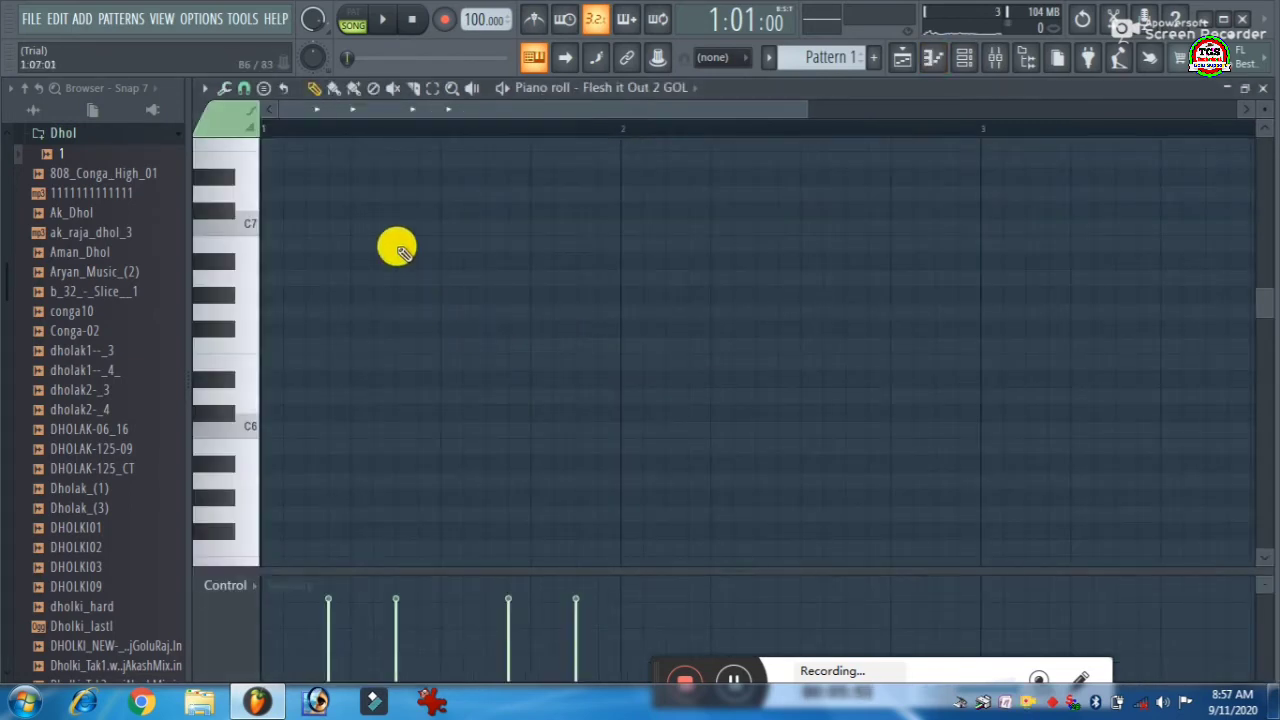
{"action": "scroll", "coordinate": [369, 266], "scroll_direction": "up", "scroll_amount": 4}
{"action": "scroll", "coordinate": [369, 266], "scroll_direction": "down", "scroll_amount": 7}
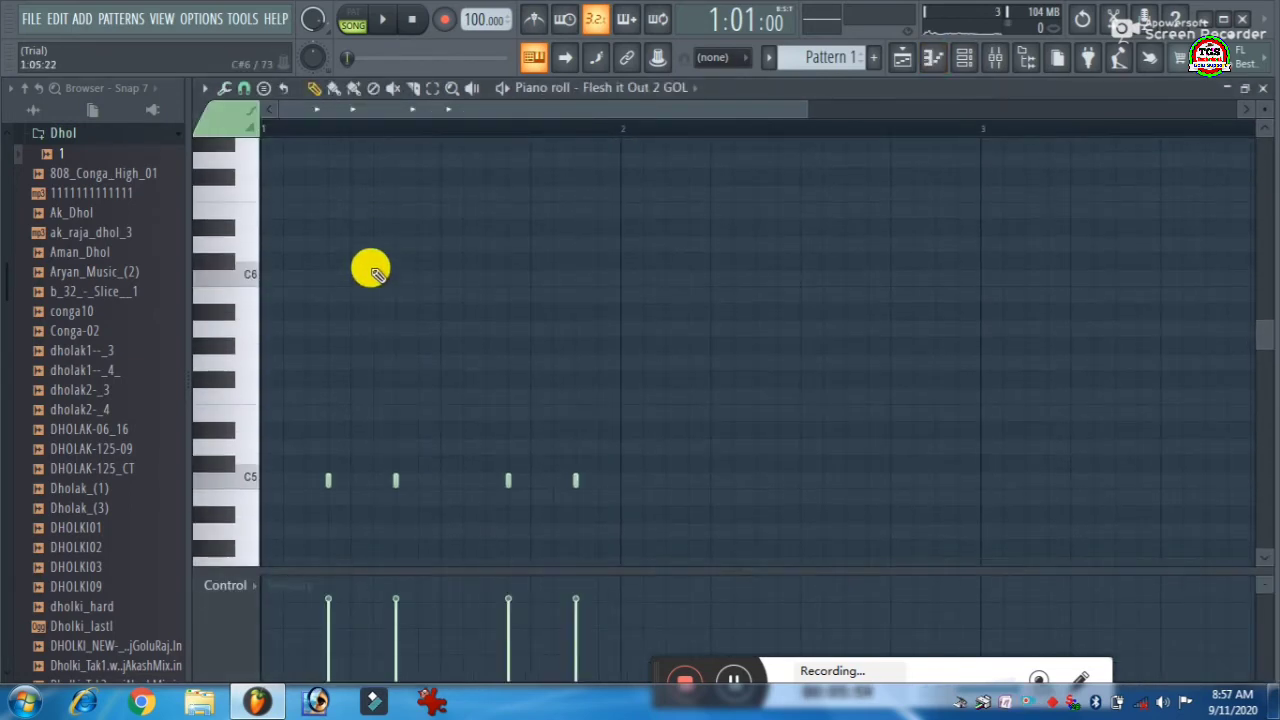
{"action": "left_click_drag", "start_coordinate": [306, 445], "coordinate": [655, 430]}
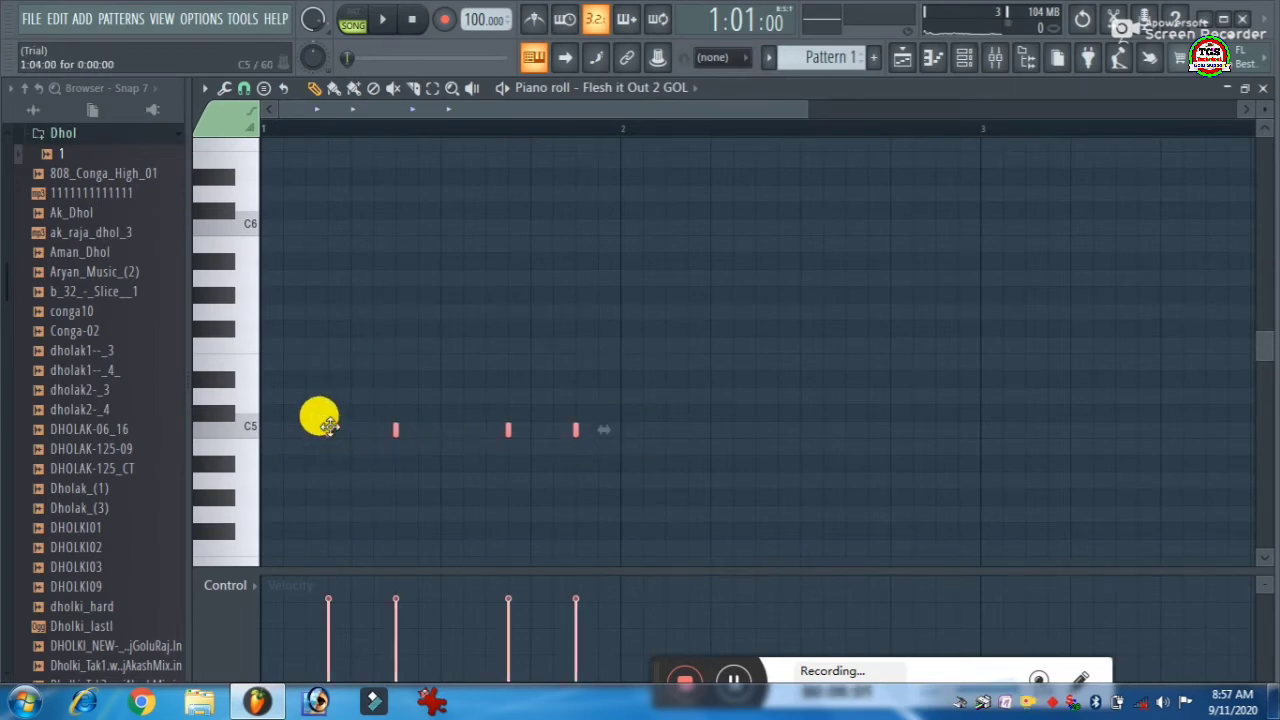
{"action": "left_click_drag", "start_coordinate": [330, 429], "coordinate": [343, 429]}
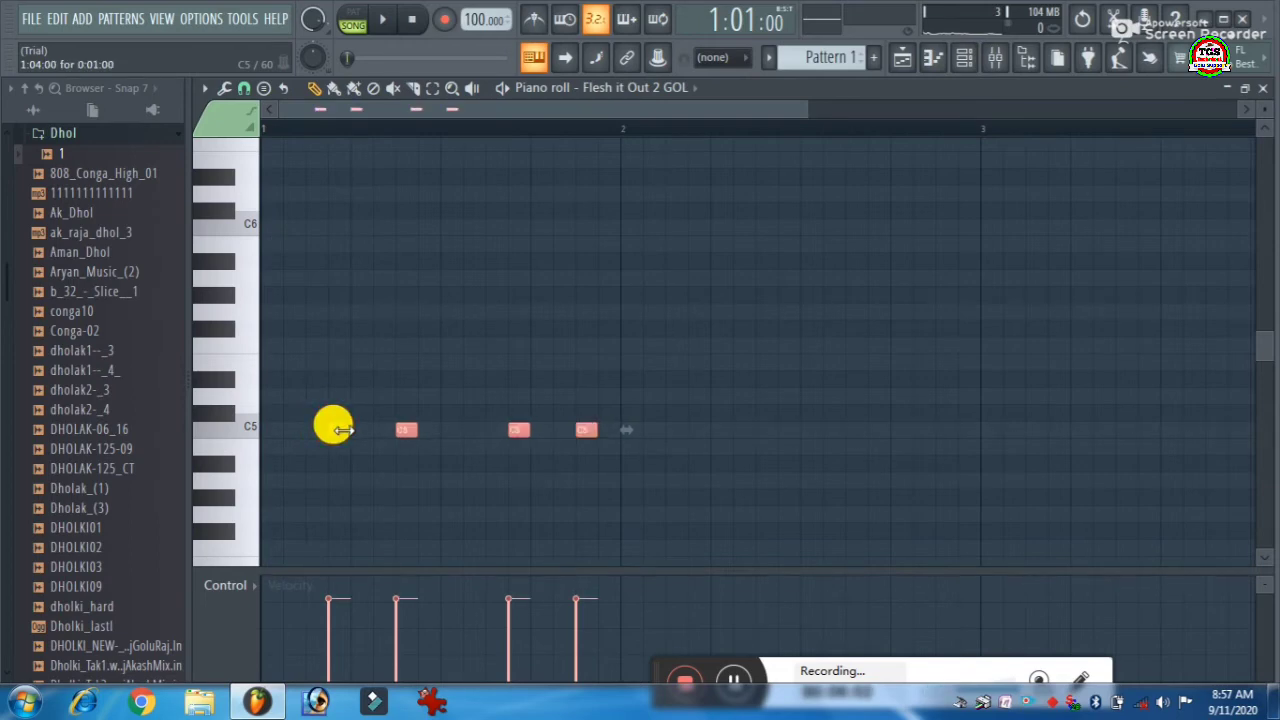
{"action": "key", "text": "space"}
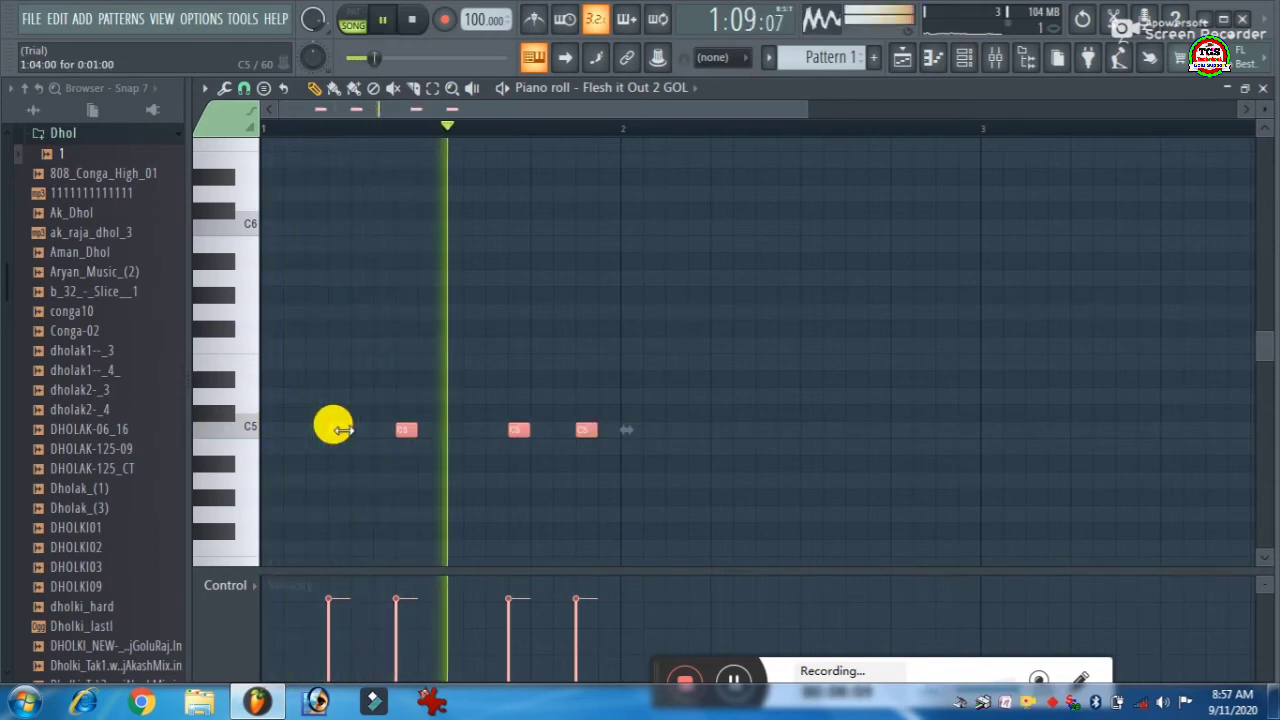
{"action": "key", "text": "space"}
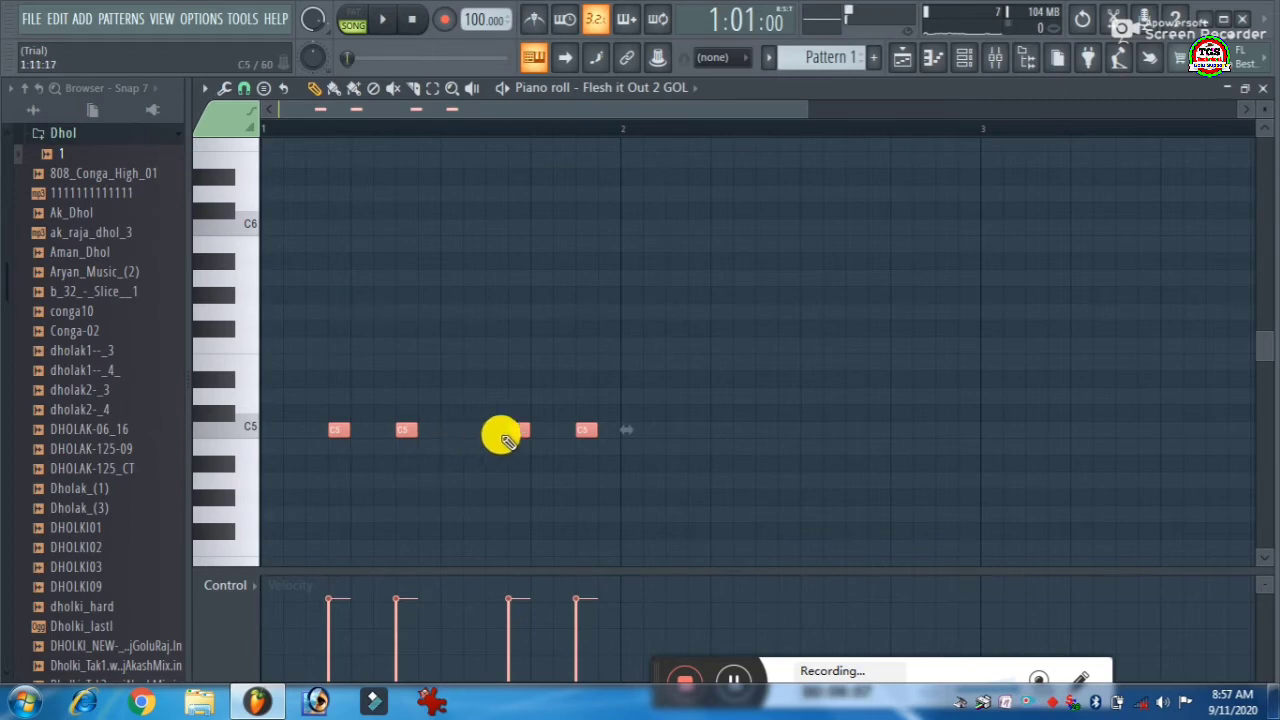
Lower the third note to A4 and the second note to A#4 in the piano roll, and play the melody.
{"action": "left_click", "coordinate": [448, 455]}
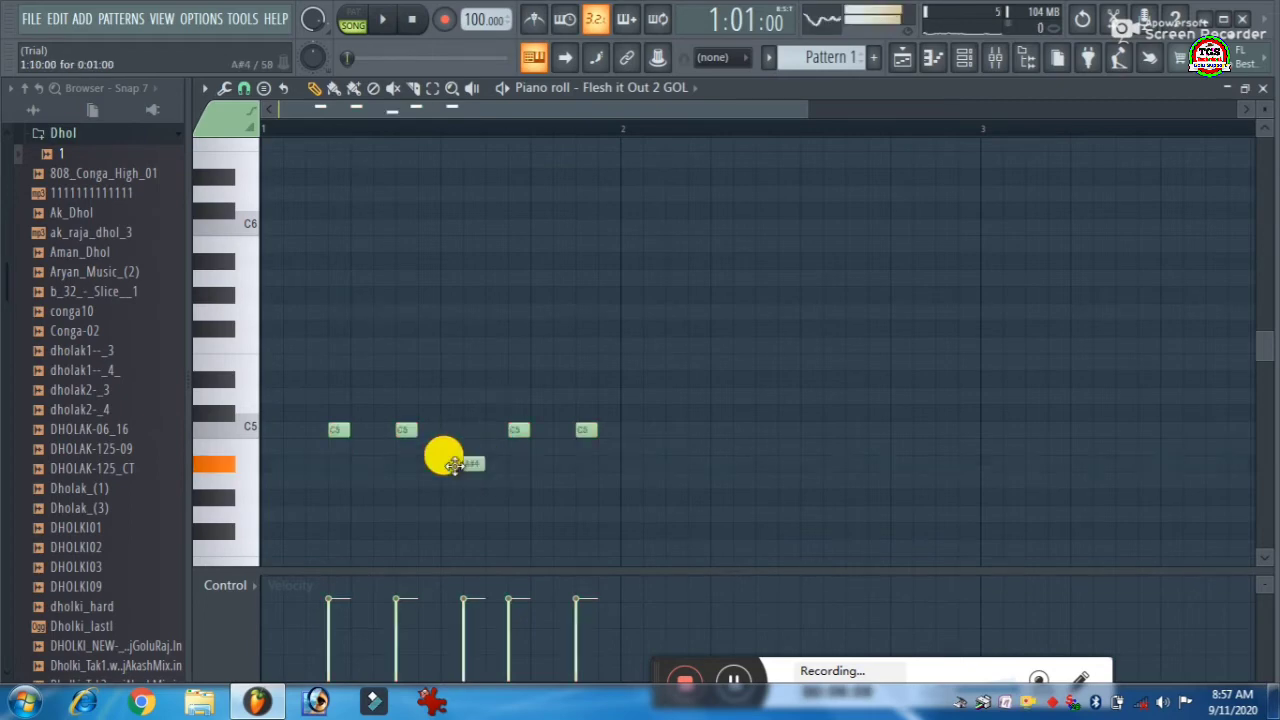
{"action": "left_click_drag", "start_coordinate": [505, 428], "coordinate": [508, 476]}
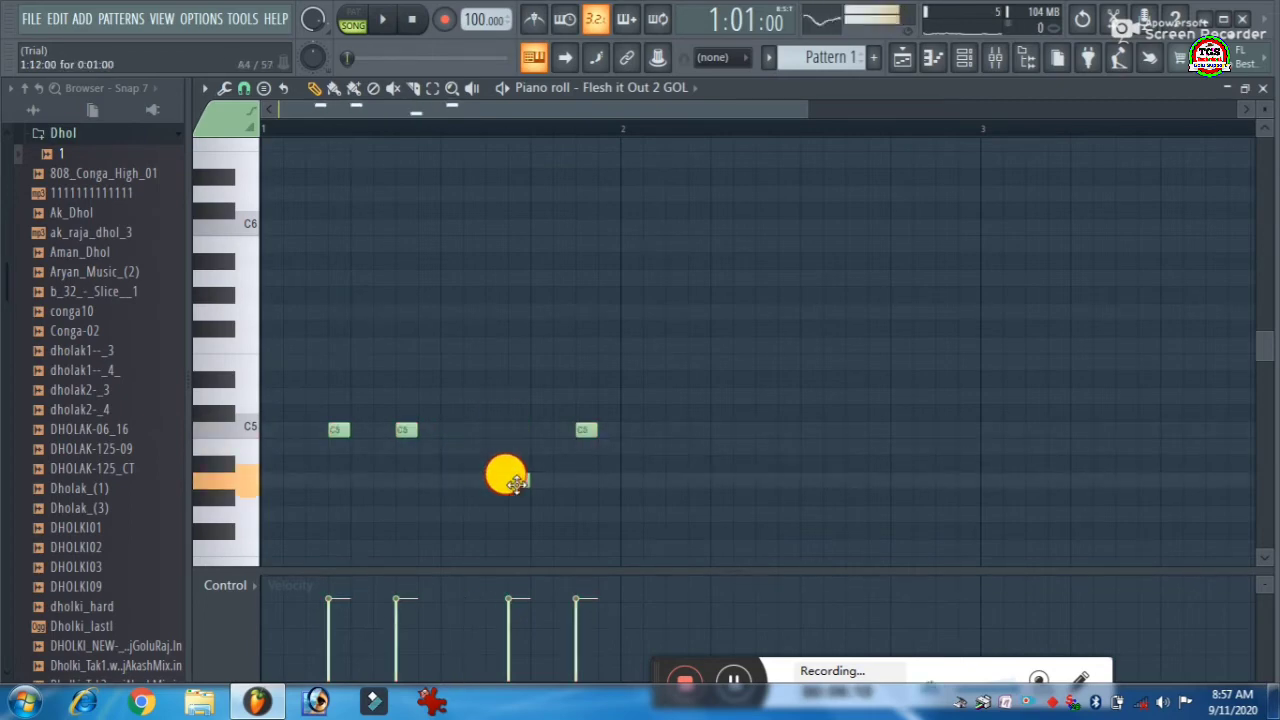
{"action": "left_click_drag", "start_coordinate": [403, 430], "coordinate": [406, 461]}
{"action": "key", "text": "space"}
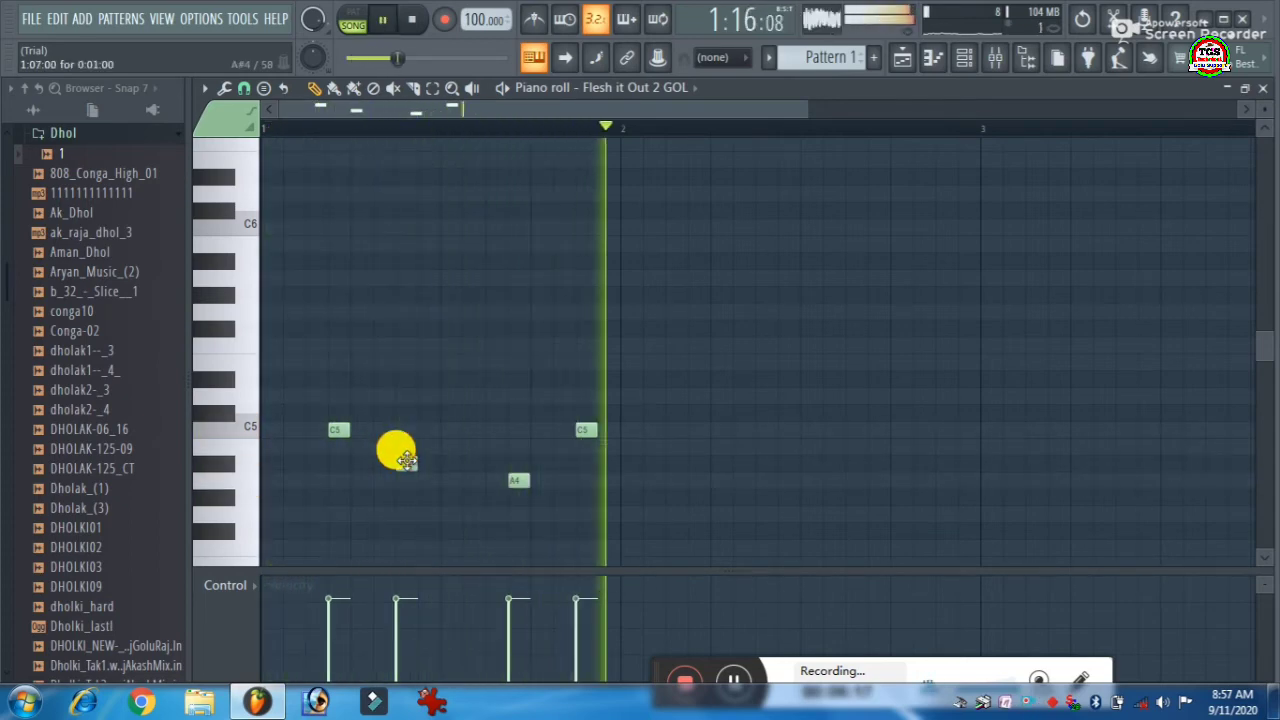
{"action": "key", "text": "space"}
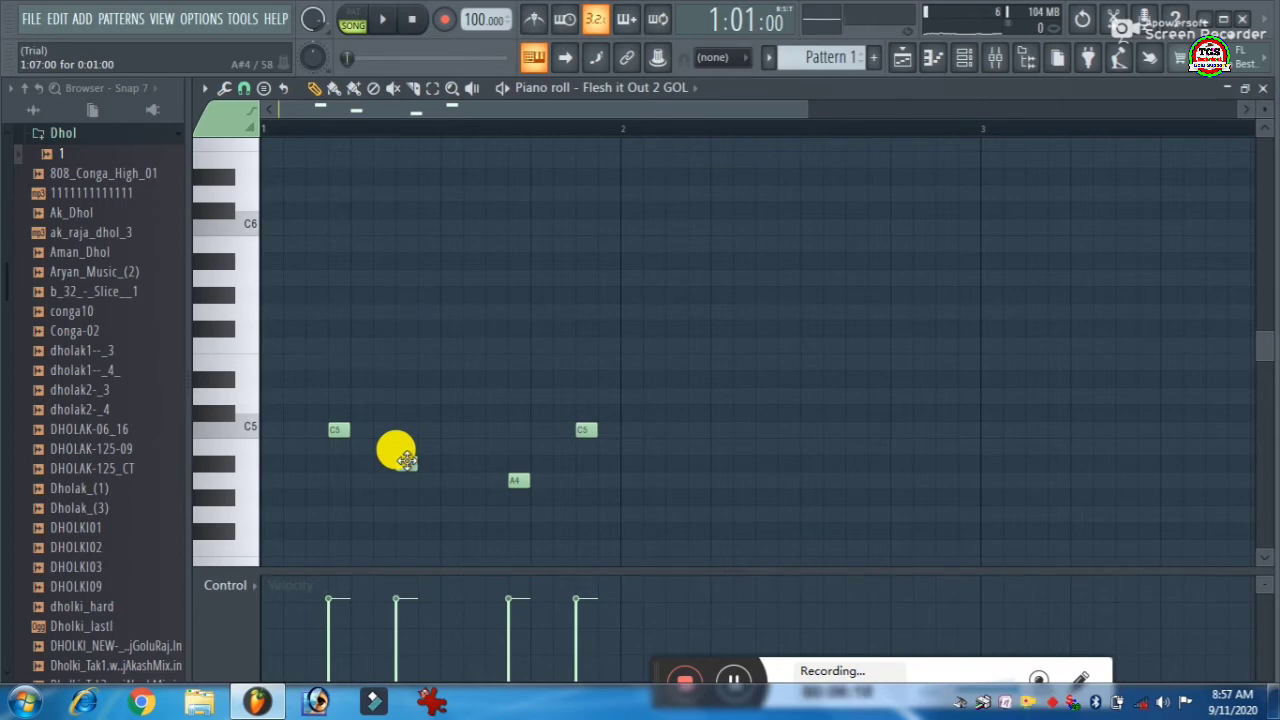
Remove the trial D#5 note, open the Flesh it Out 2 GOL synth and audition its presets from Flesh it Out 1 GOL to Mesquite GOL.
{"action": "left_click", "coordinate": [401, 378]}
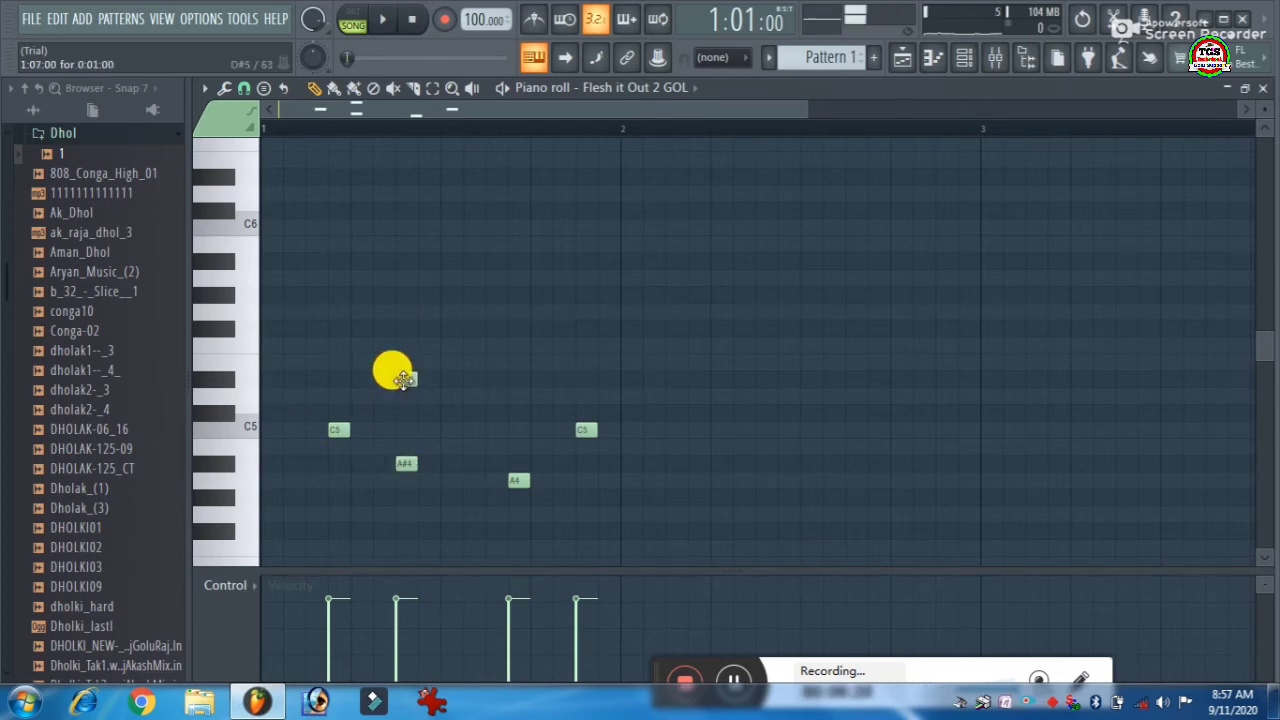
{"action": "right_click", "coordinate": [404, 379]}
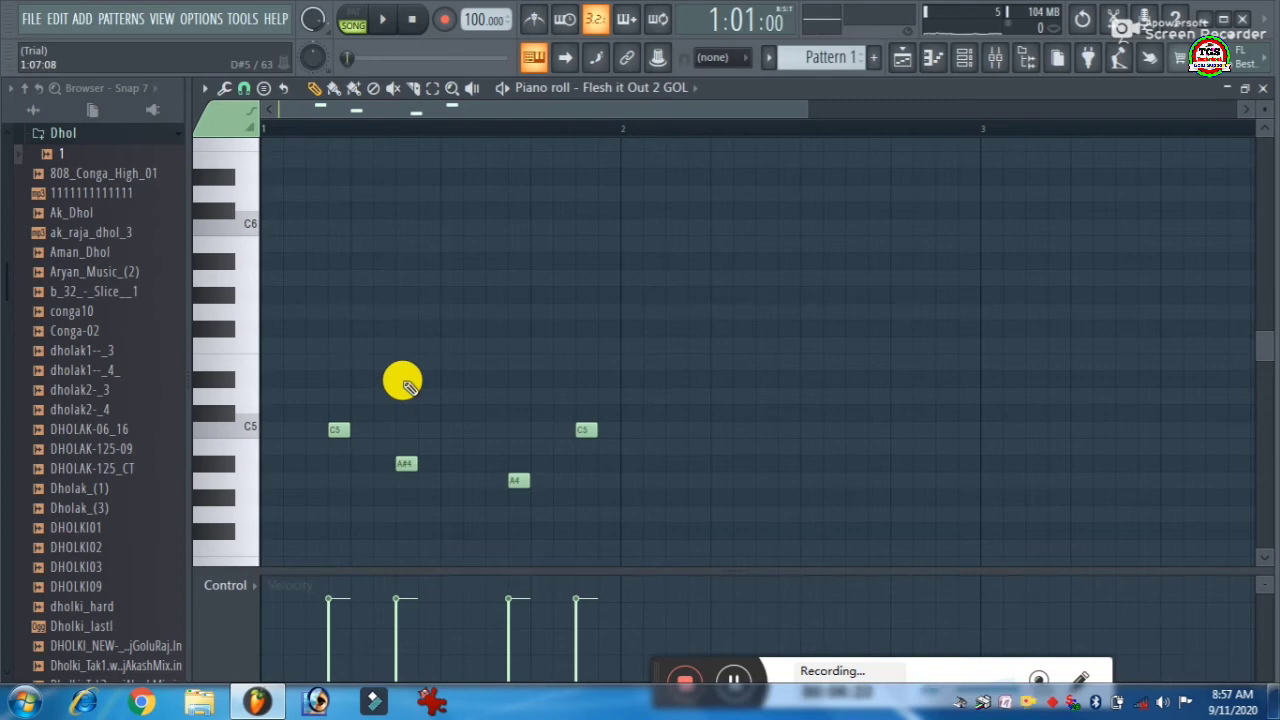
{"action": "left_click", "coordinate": [958, 60]}
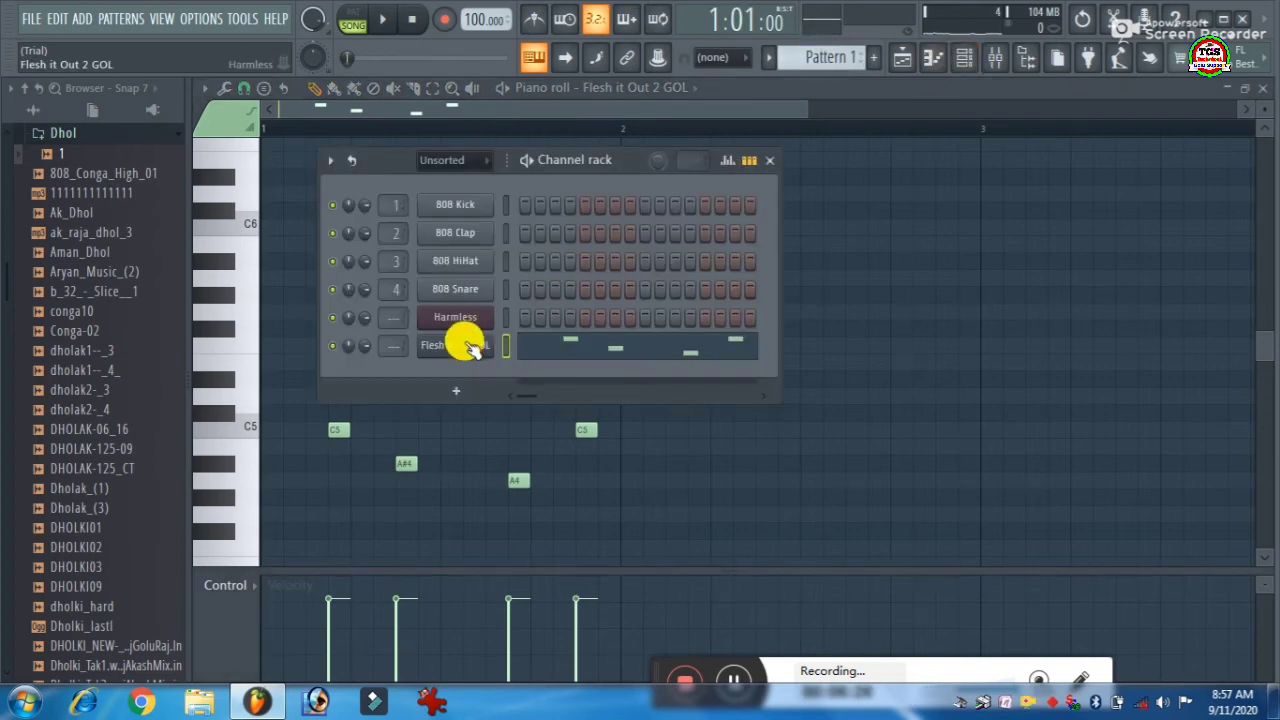
{"action": "left_click", "coordinate": [466, 345]}
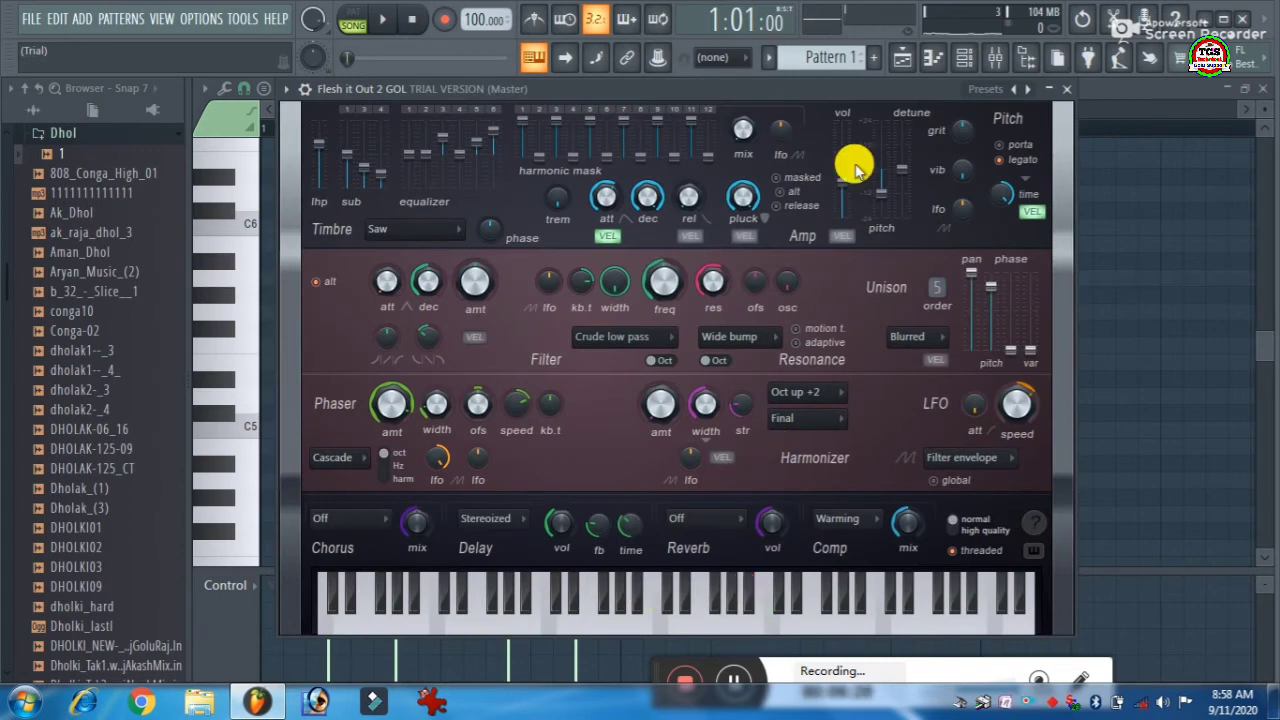
{"action": "left_click", "coordinate": [1012, 90]}
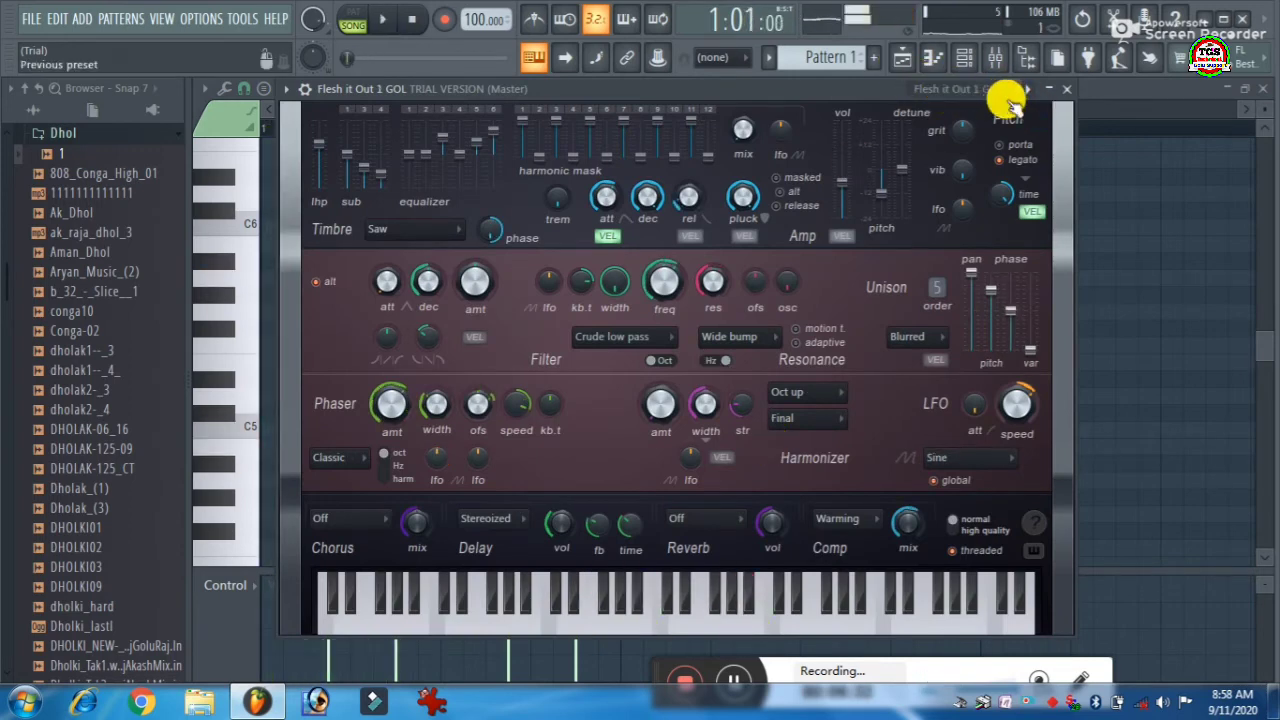
{"action": "left_click", "coordinate": [1031, 89]}
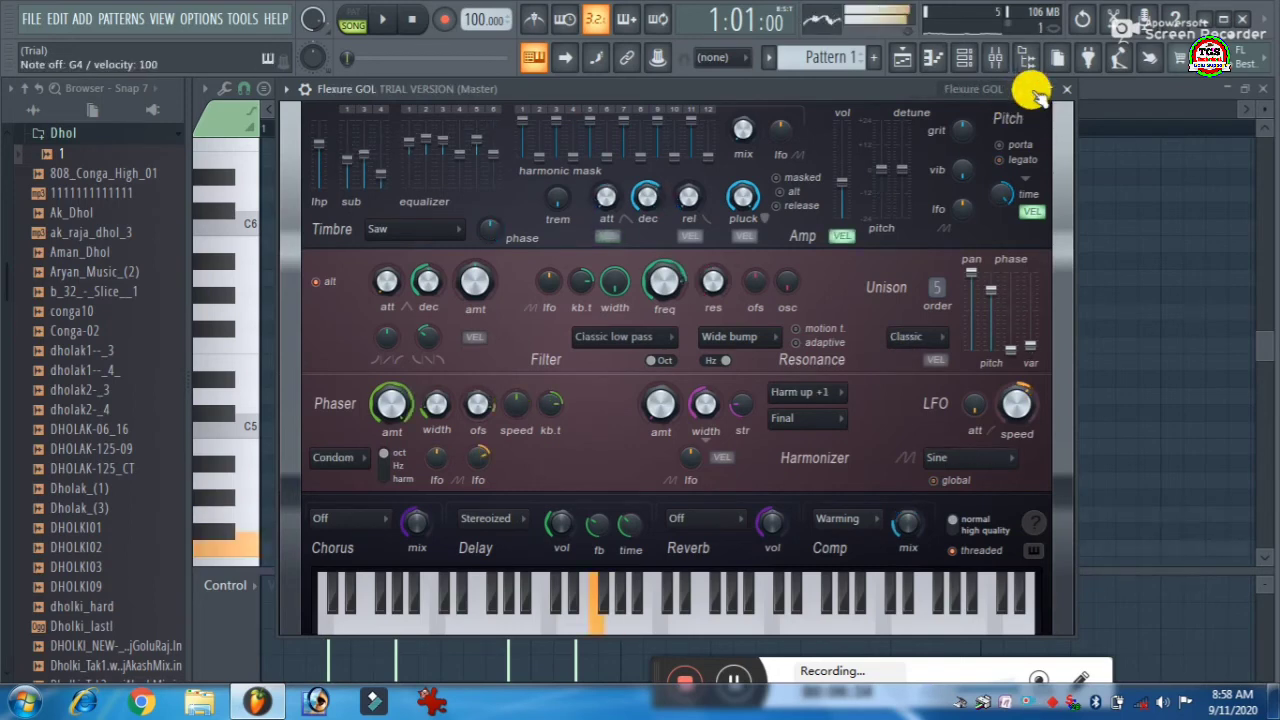
{"action": "left_click", "coordinate": [1033, 90]}
{"action": "left_click", "coordinate": [1036, 90]}
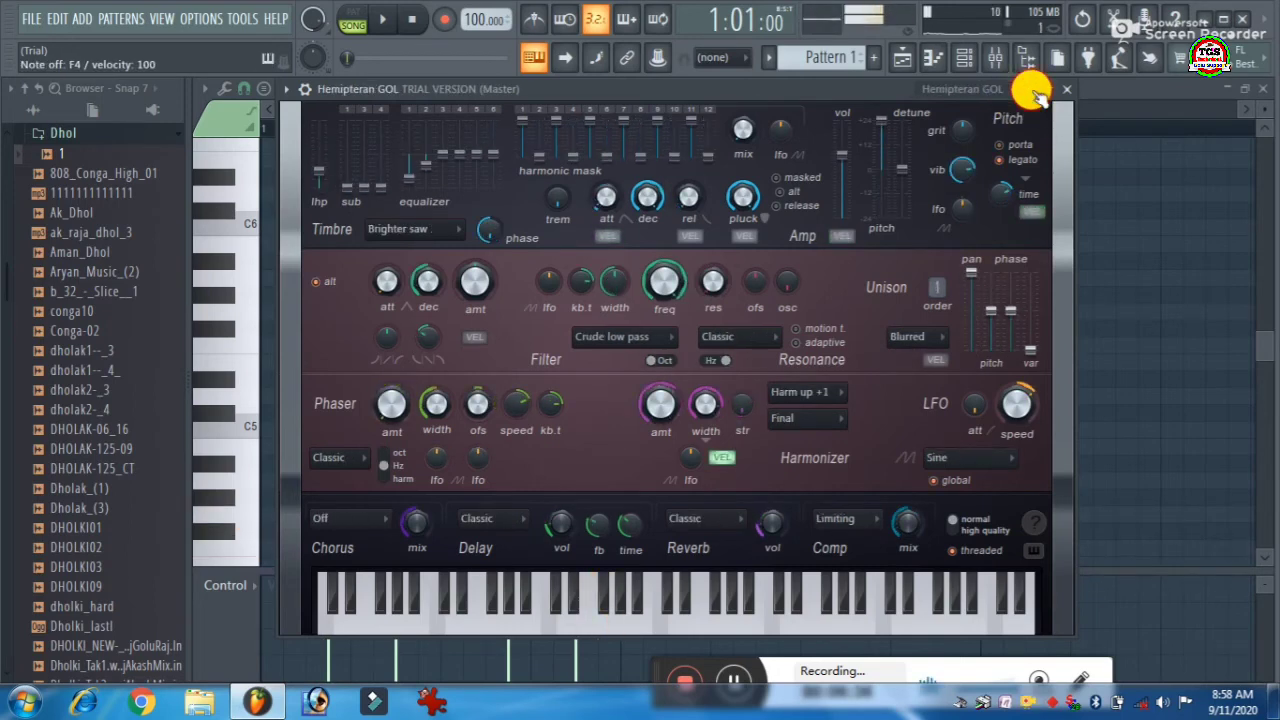
{"action": "left_click", "coordinate": [1036, 90]}
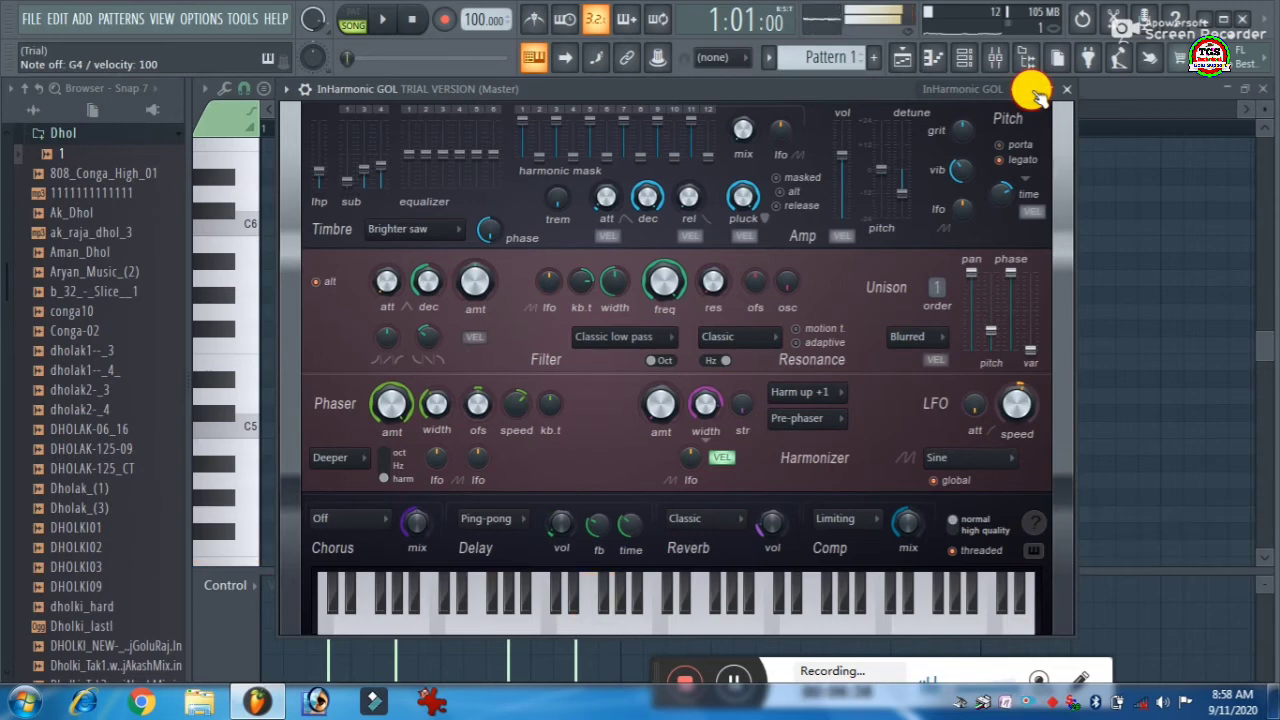
{"action": "left_click", "coordinate": [1036, 90]}
{"action": "left_click", "coordinate": [1036, 90]}
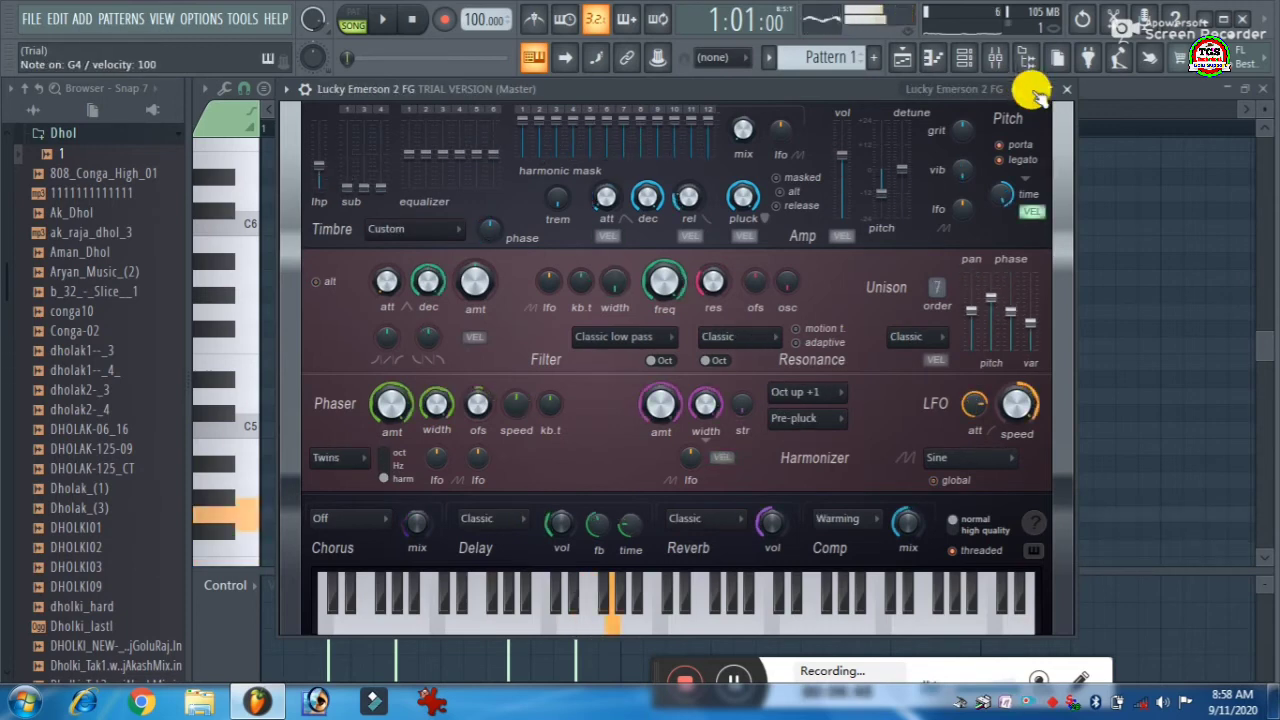
{"action": "left_click", "coordinate": [1036, 90]}
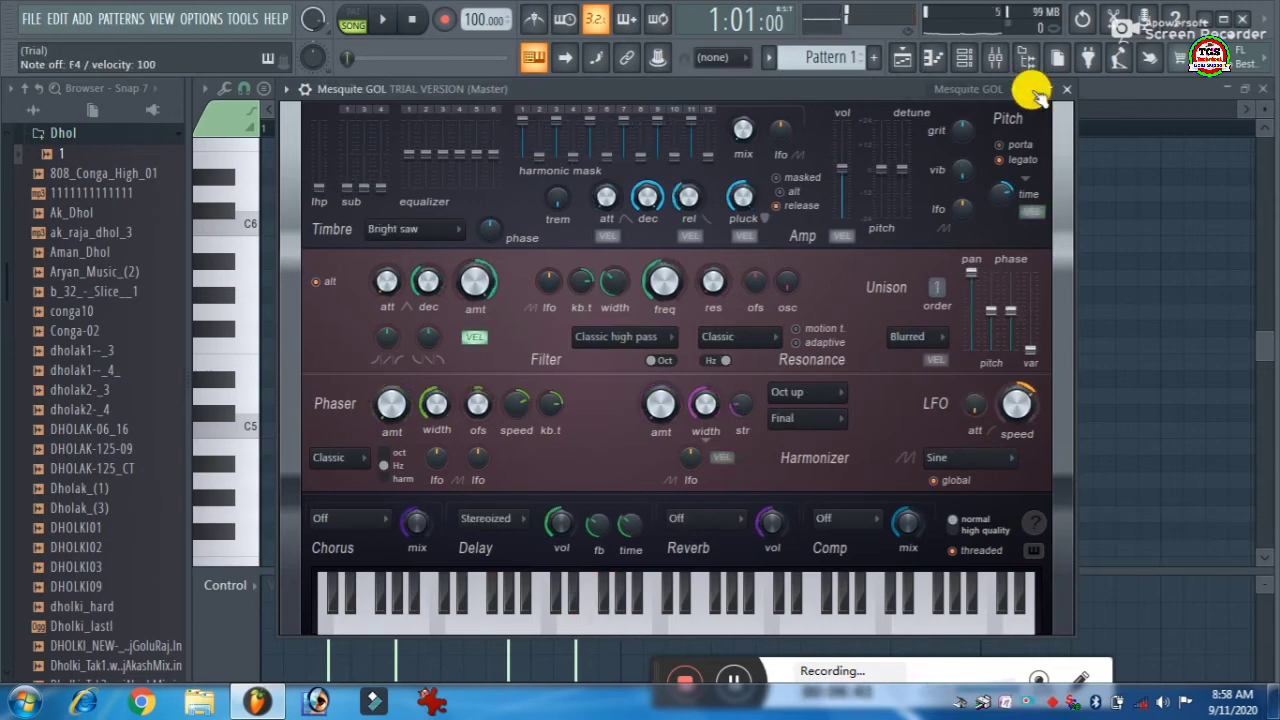
Load the InHarmony FG preset from the synth's preset list and play a few test notes.
{"action": "left_click", "coordinate": [1036, 92]}
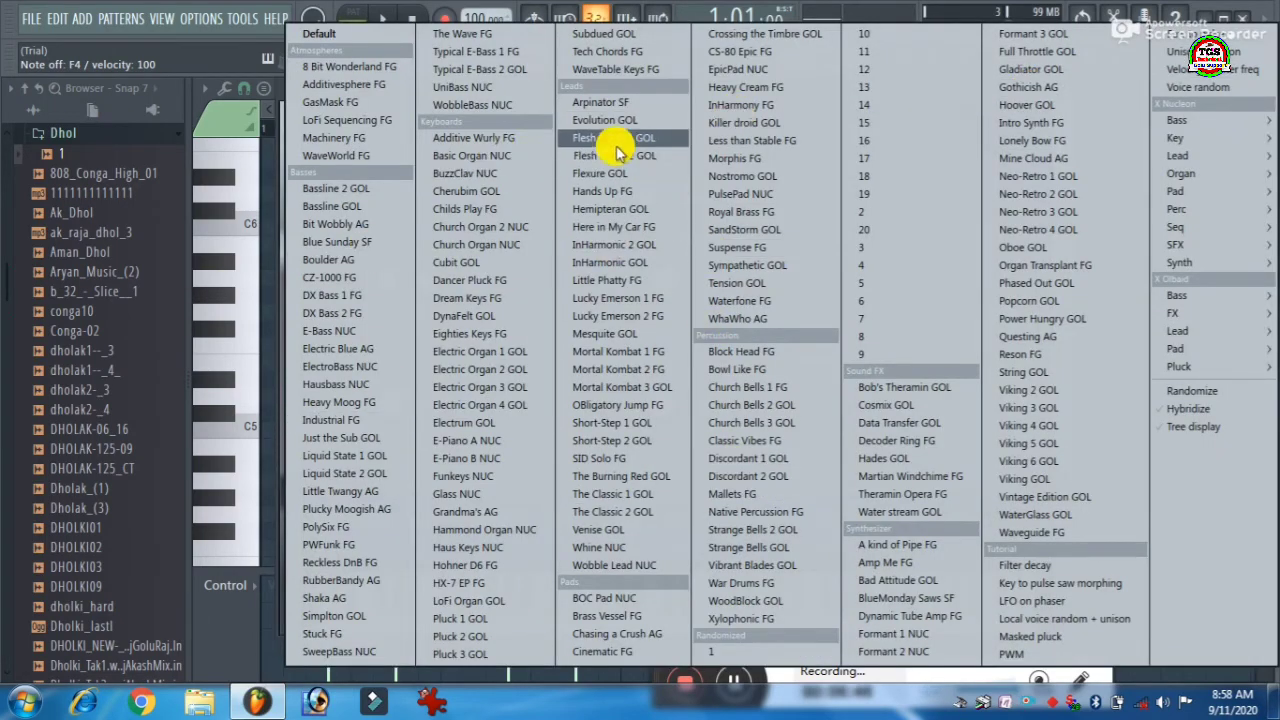
{"action": "left_click", "coordinate": [727, 105]}
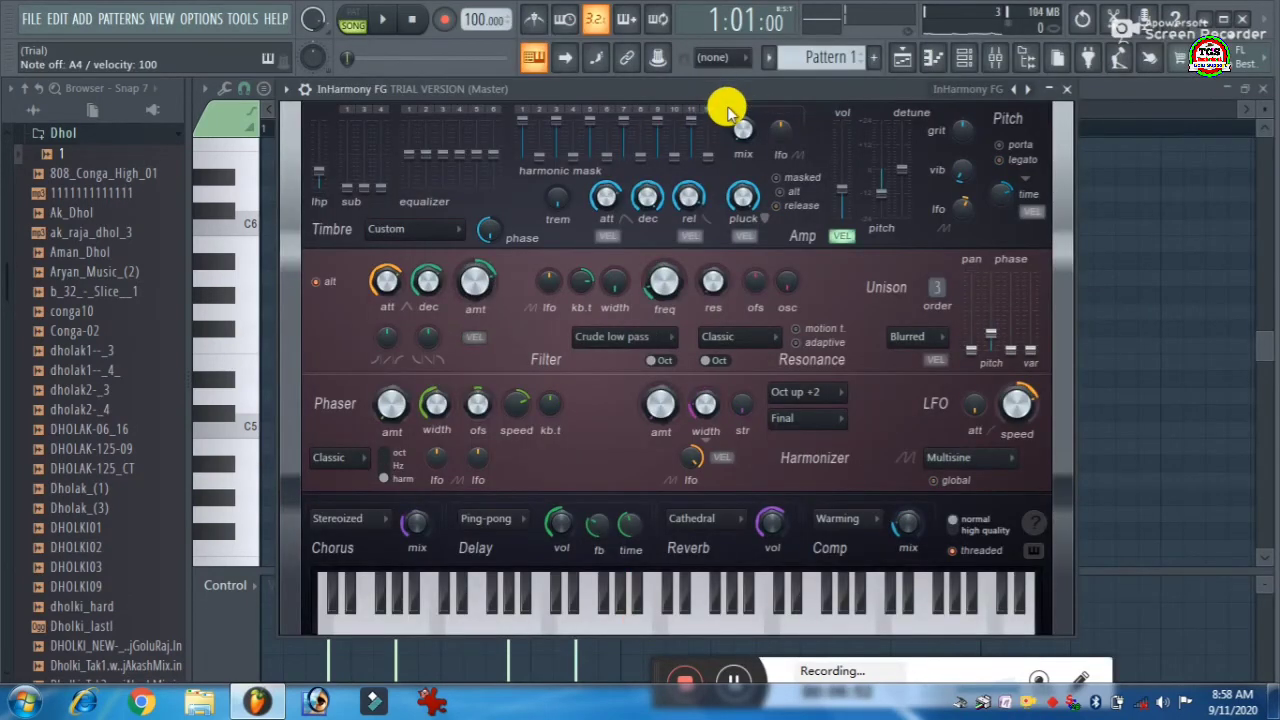
{"action": "key", "text": "b"}
{"action": "key", "text": "n"}
{"action": "key", "text": "b"}
{"action": "key", "text": "b"}
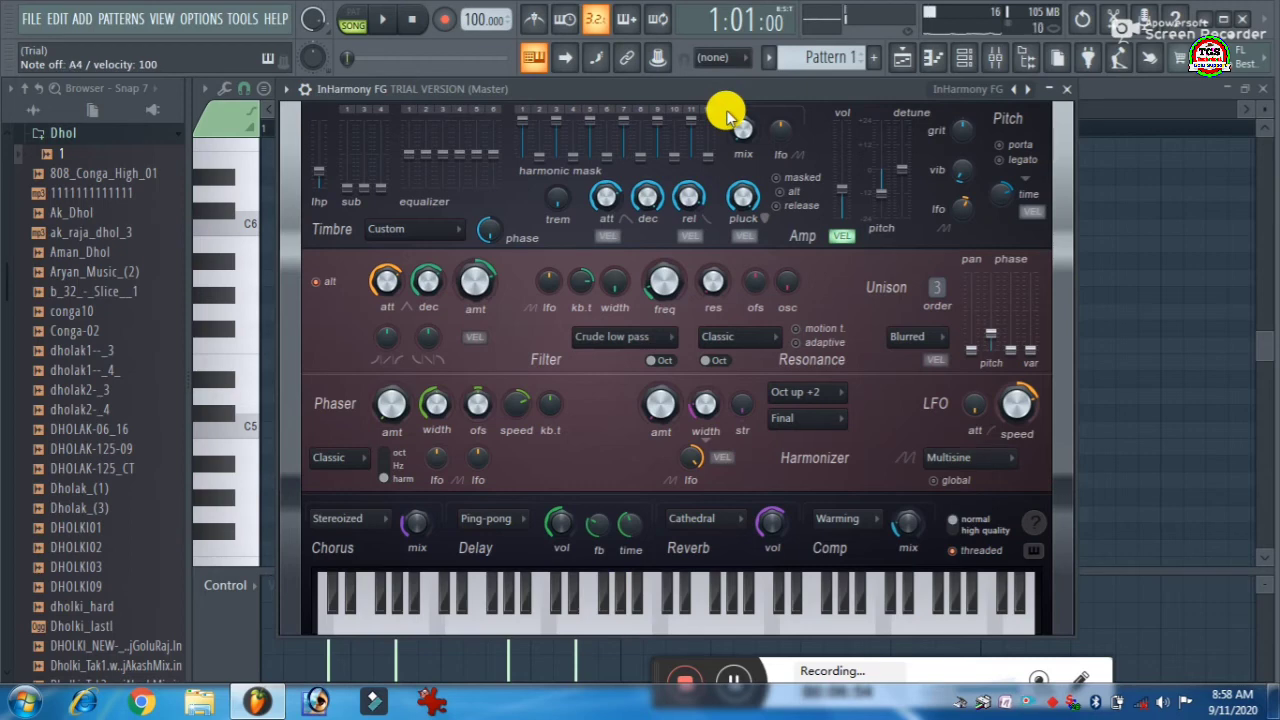
{"action": "key", "text": "b"}
{"action": "key", "text": "b"}
{"action": "key", "text": "n"}
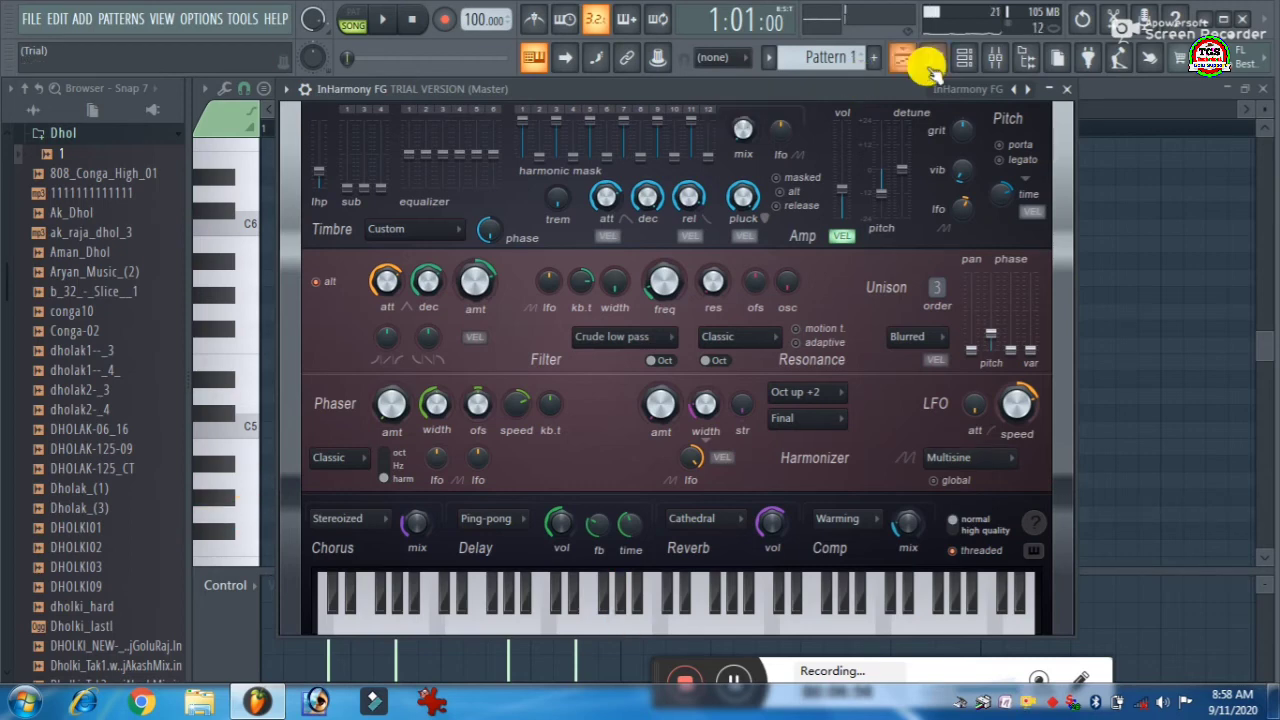
Advance through the presets after InHarmony FG, testing notes on them, and settle on PulsePad NUC.
{"action": "left_click", "coordinate": [1027, 93]}
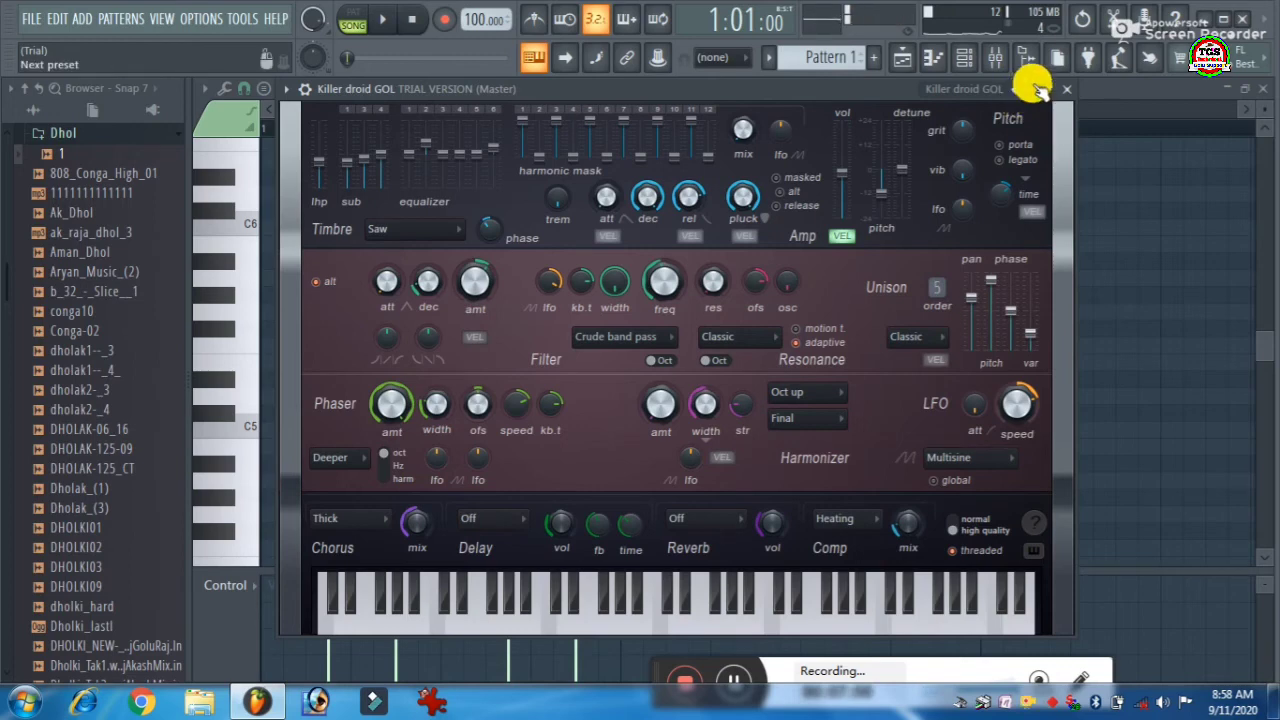
{"action": "left_click", "coordinate": [1038, 90]}
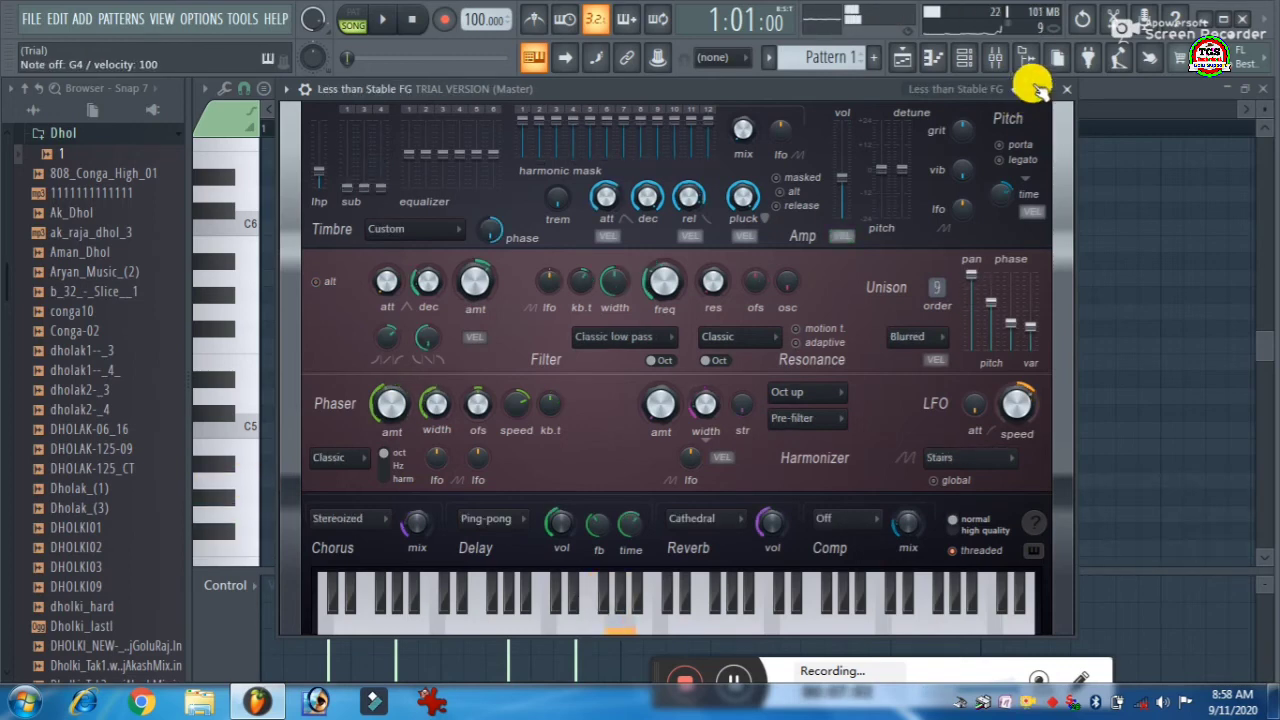
{"action": "left_click", "coordinate": [1027, 91]}
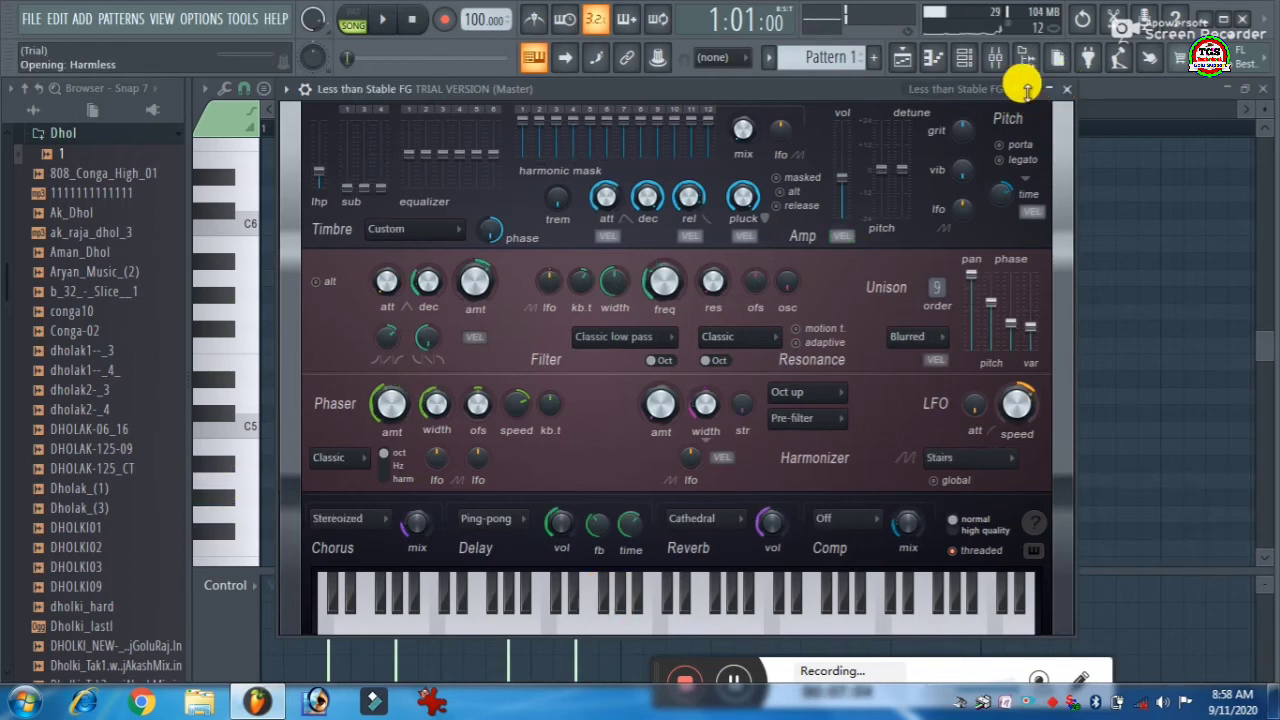
{"action": "left_click", "coordinate": [1030, 92]}
{"action": "left_click", "coordinate": [1030, 92]}
{"action": "key", "text": "v"}
{"action": "key", "text": "b"}
{"action": "key", "text": "n"}
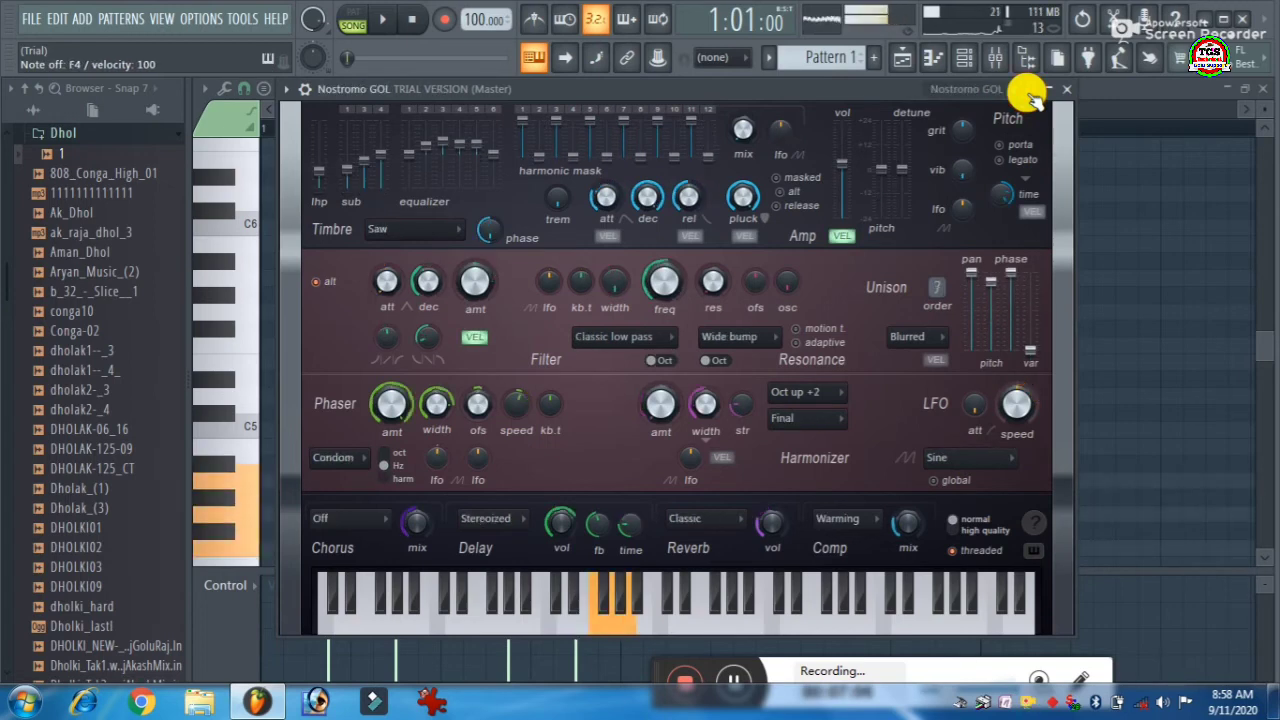
{"action": "left_click", "coordinate": [1030, 92]}
{"action": "key", "text": "b"}
{"action": "key", "text": "v"}
{"action": "key", "text": "b"}
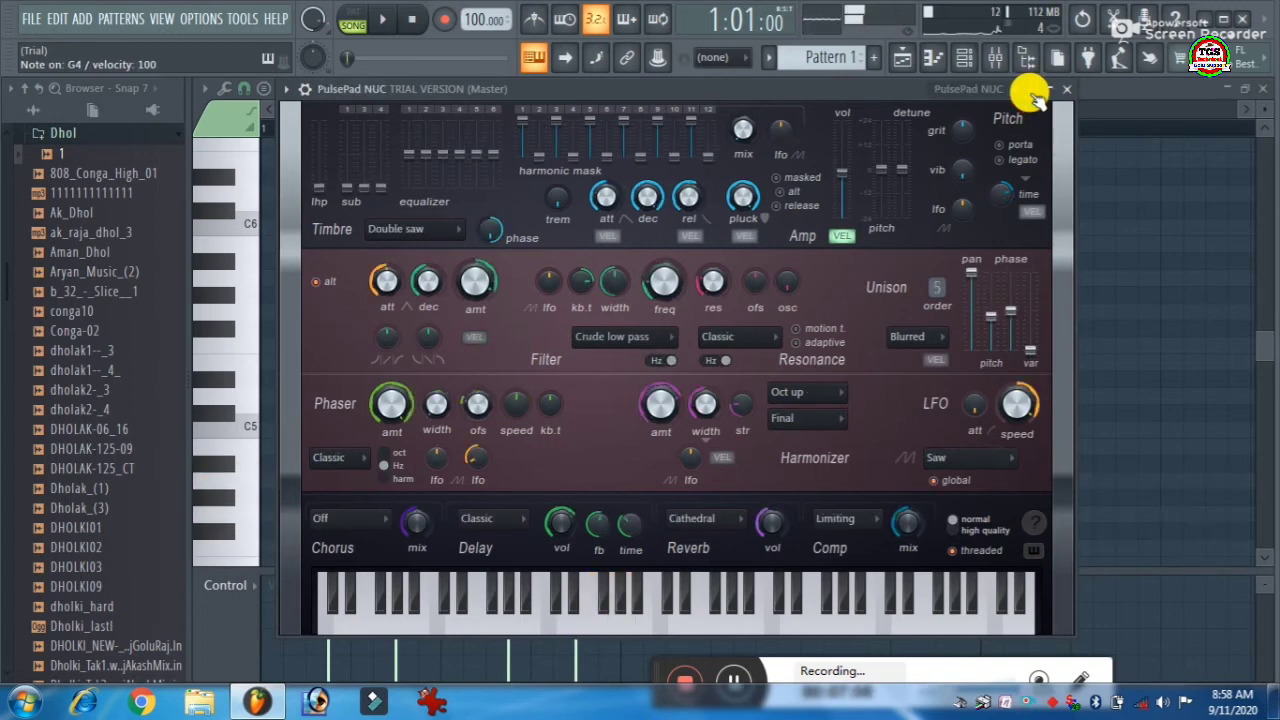
Close the synth window, channel rack and piano roll, and play the song briefly with the PulsePad NUC sound.
{"action": "left_click", "coordinate": [1062, 88]}
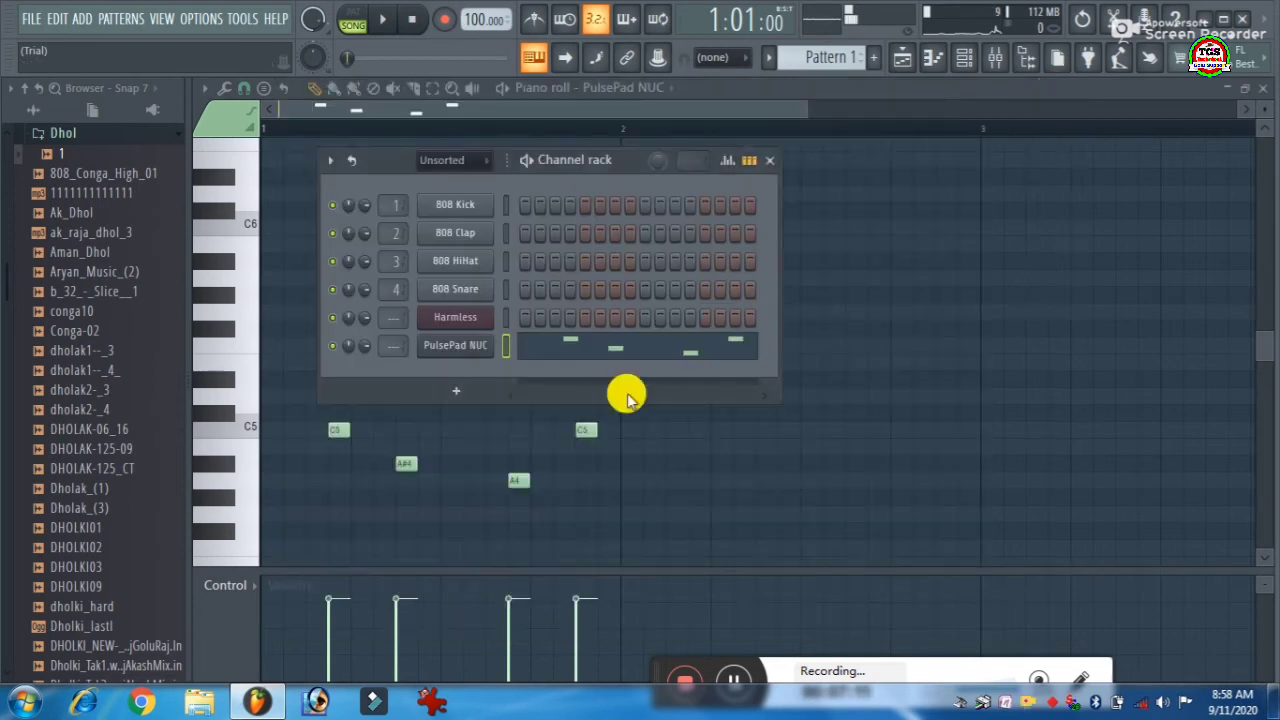
{"action": "left_click", "coordinate": [777, 169]}
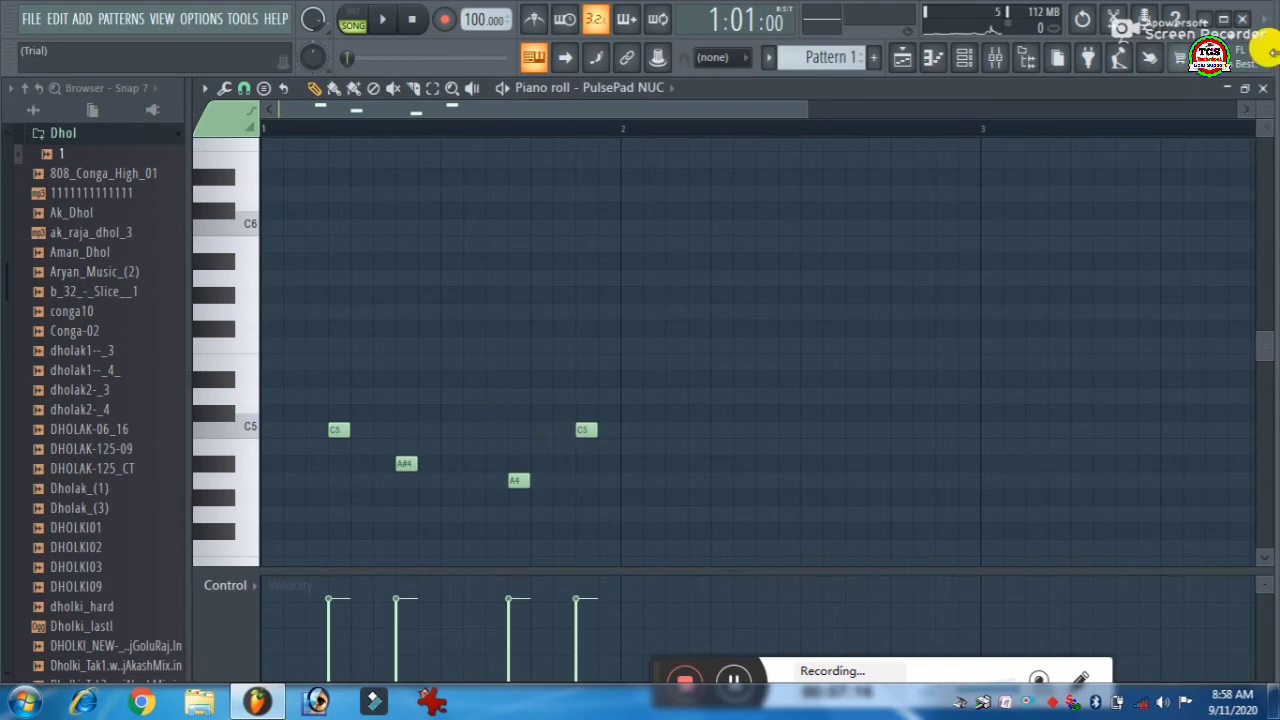
{"action": "left_click", "coordinate": [1263, 88]}
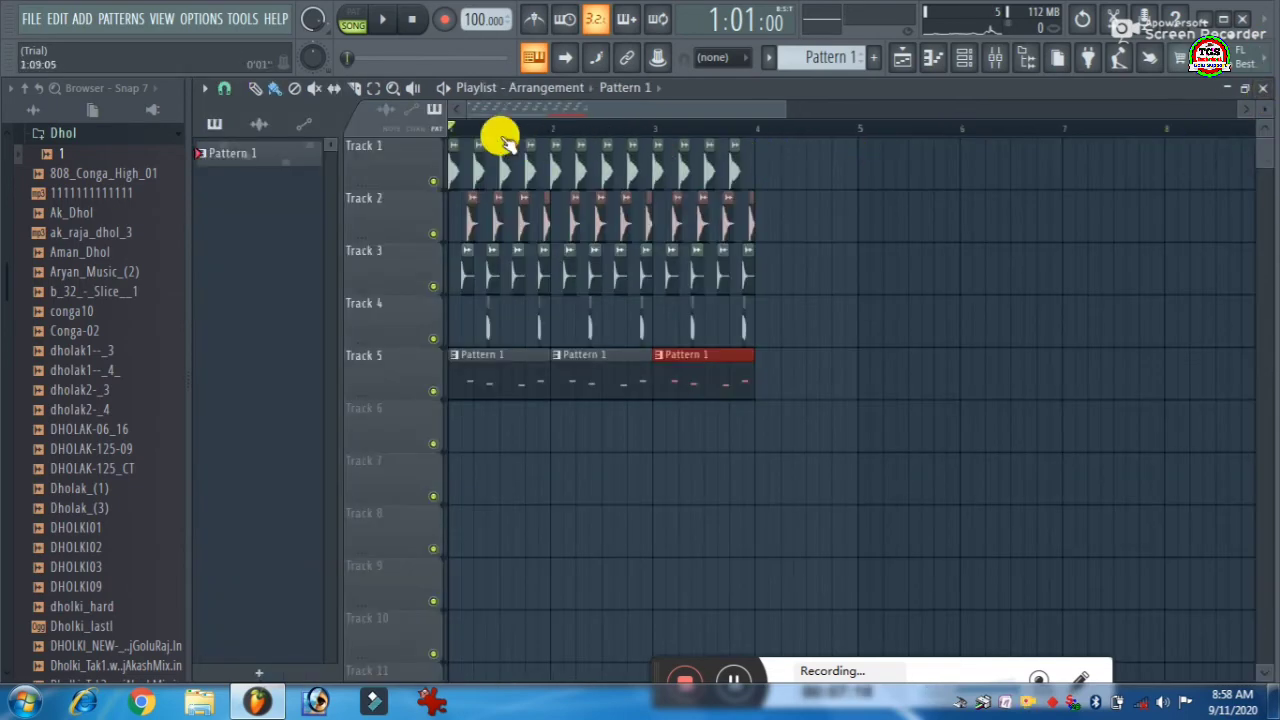
{"action": "key", "text": "space"}
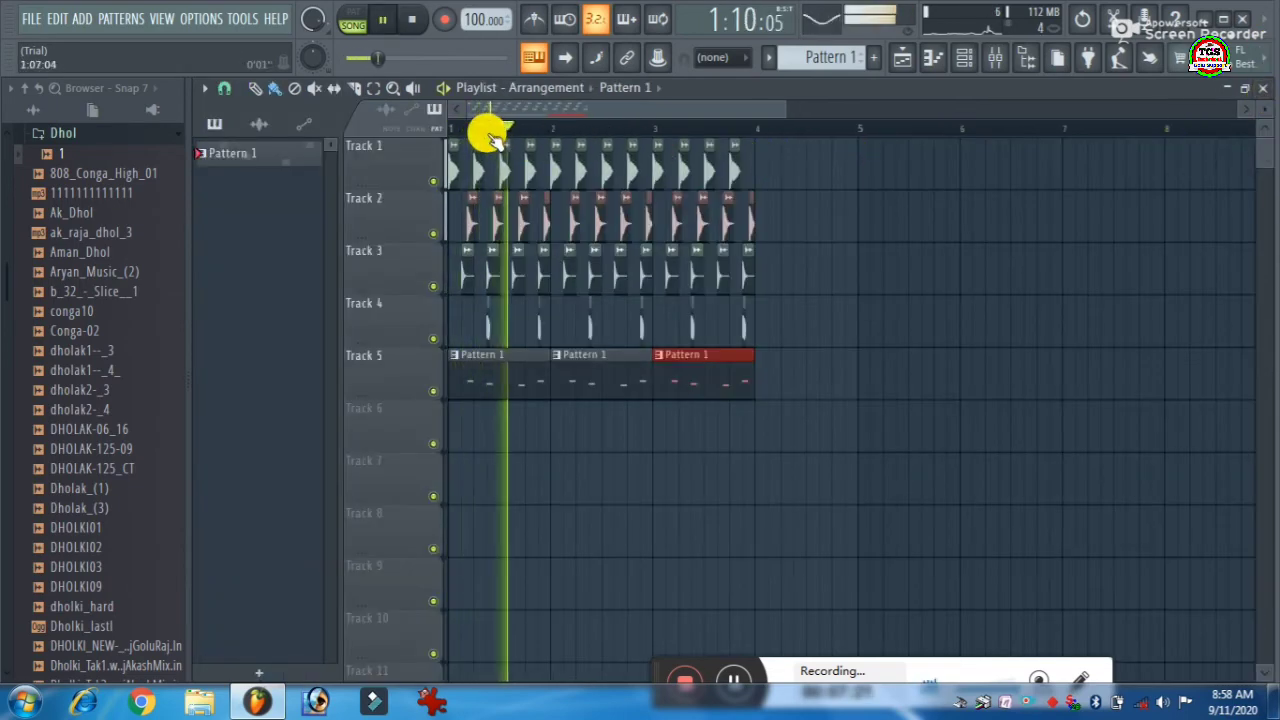
{"action": "key", "text": "space"}
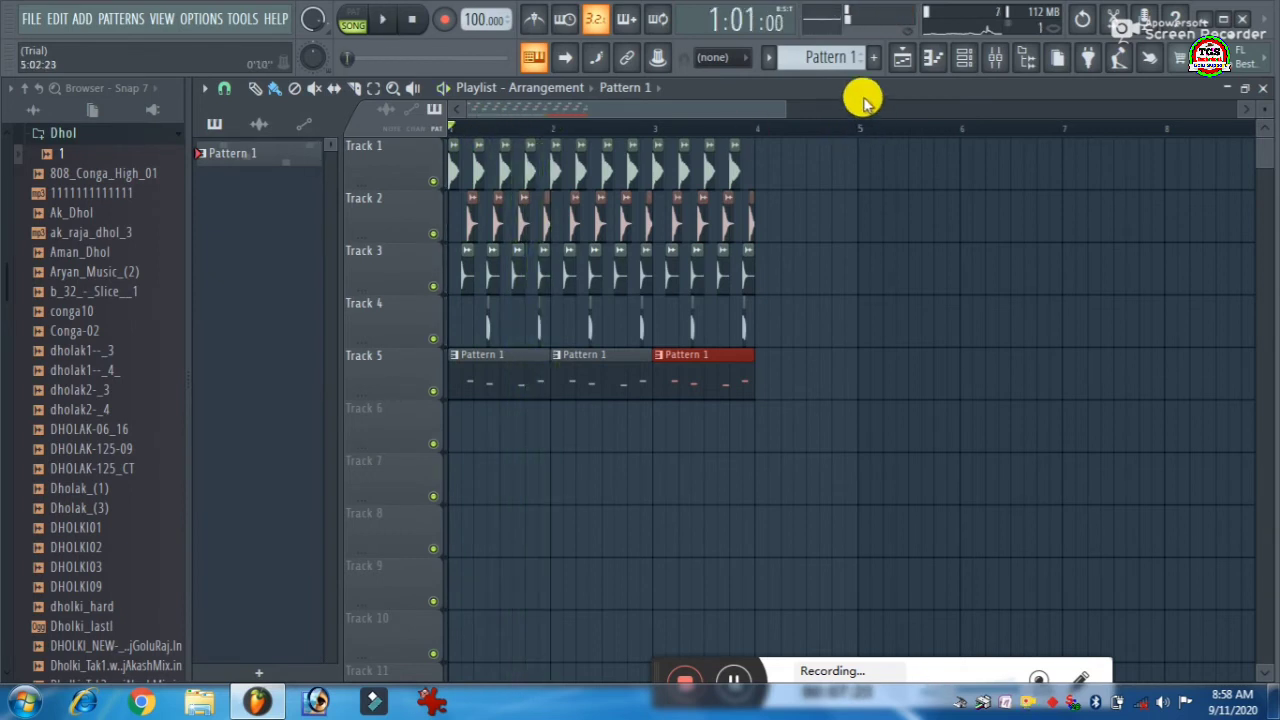
Add a one-step C5 note at step 10 of bar 1 in the PulsePad NUC channel's piano roll.
{"action": "left_click", "coordinate": [966, 58]}
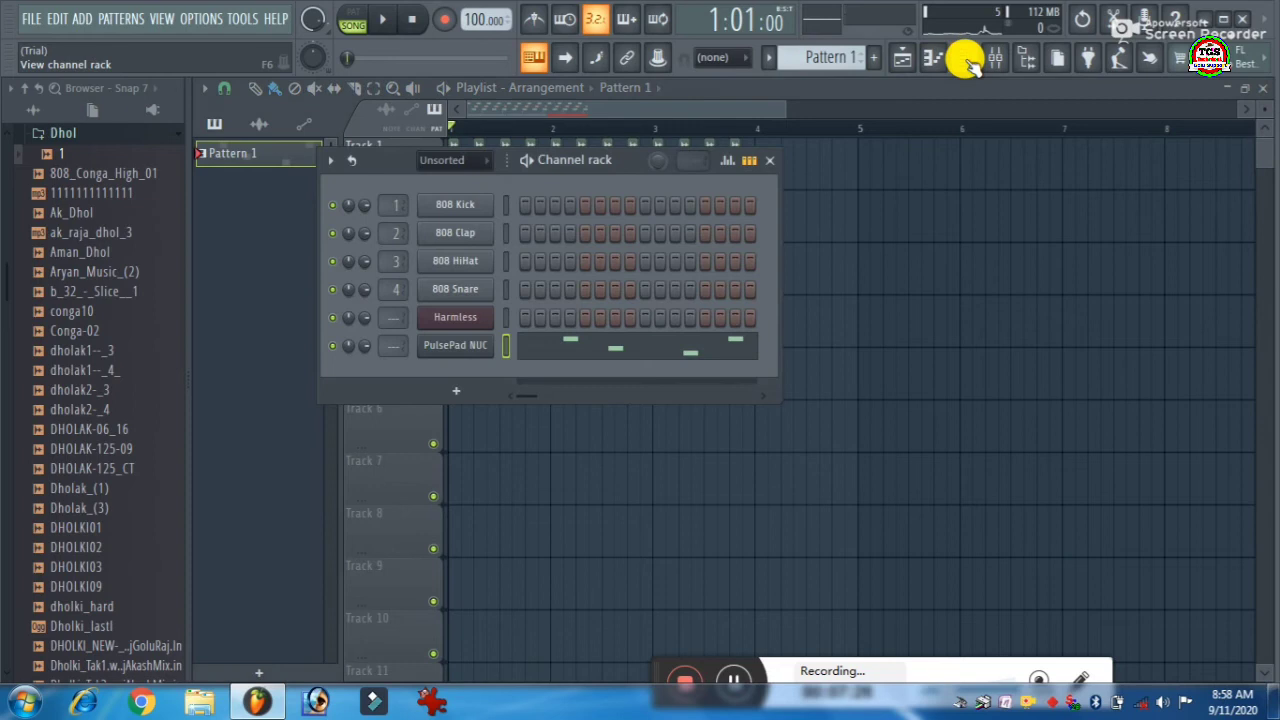
{"action": "left_click", "coordinate": [608, 346]}
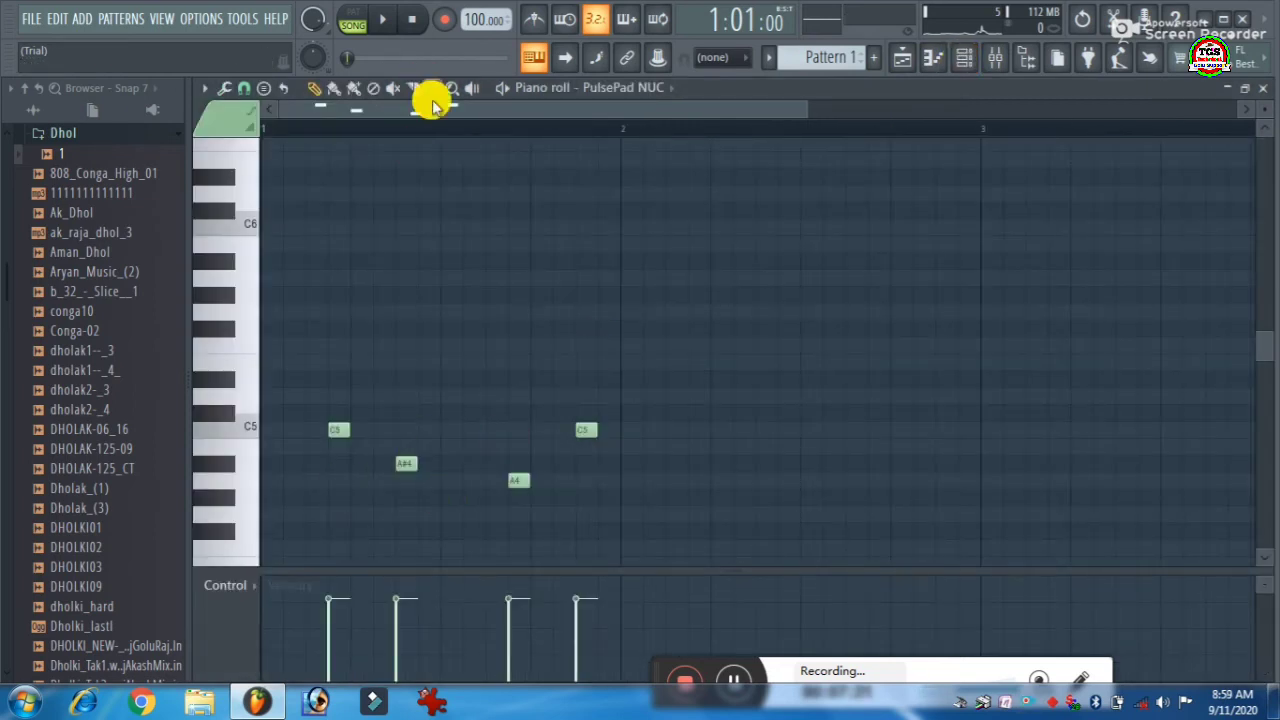
{"action": "scroll", "coordinate": [432, 130], "scroll_direction": "up", "scroll_amount": 1}
{"action": "scroll", "coordinate": [432, 130], "scroll_direction": "up", "scroll_amount": 1}
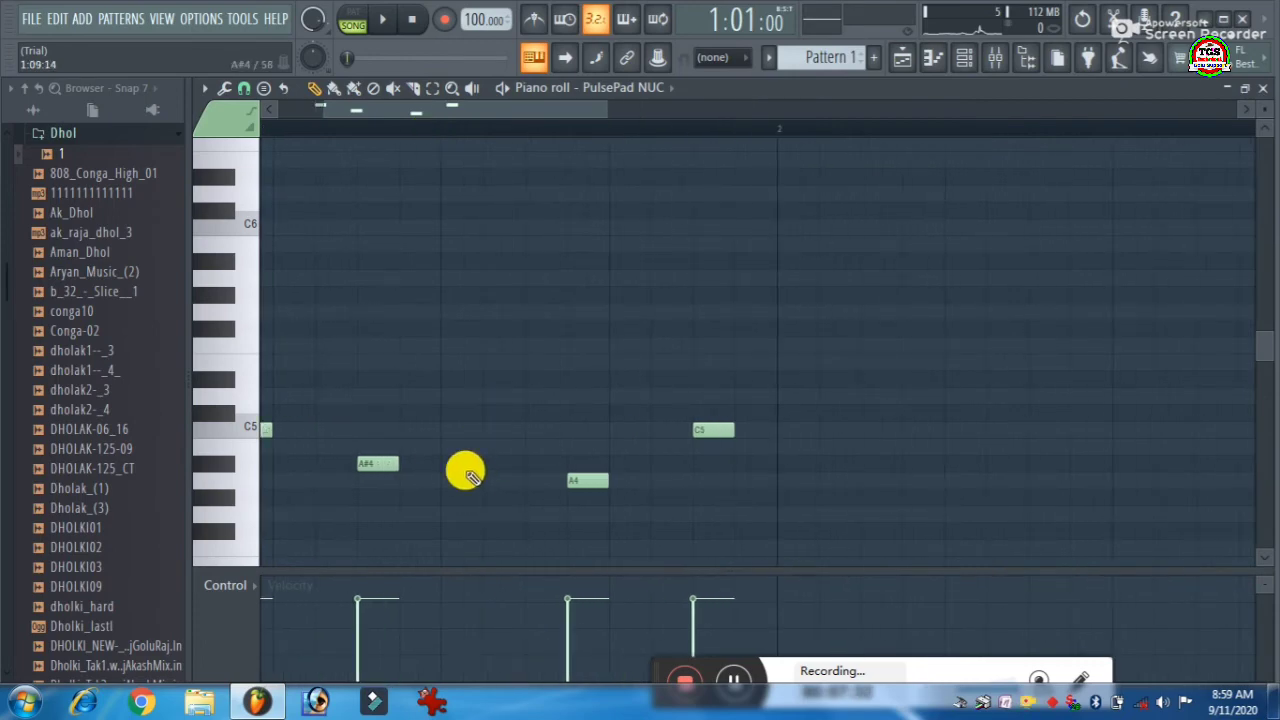
{"action": "left_click", "coordinate": [497, 431]}
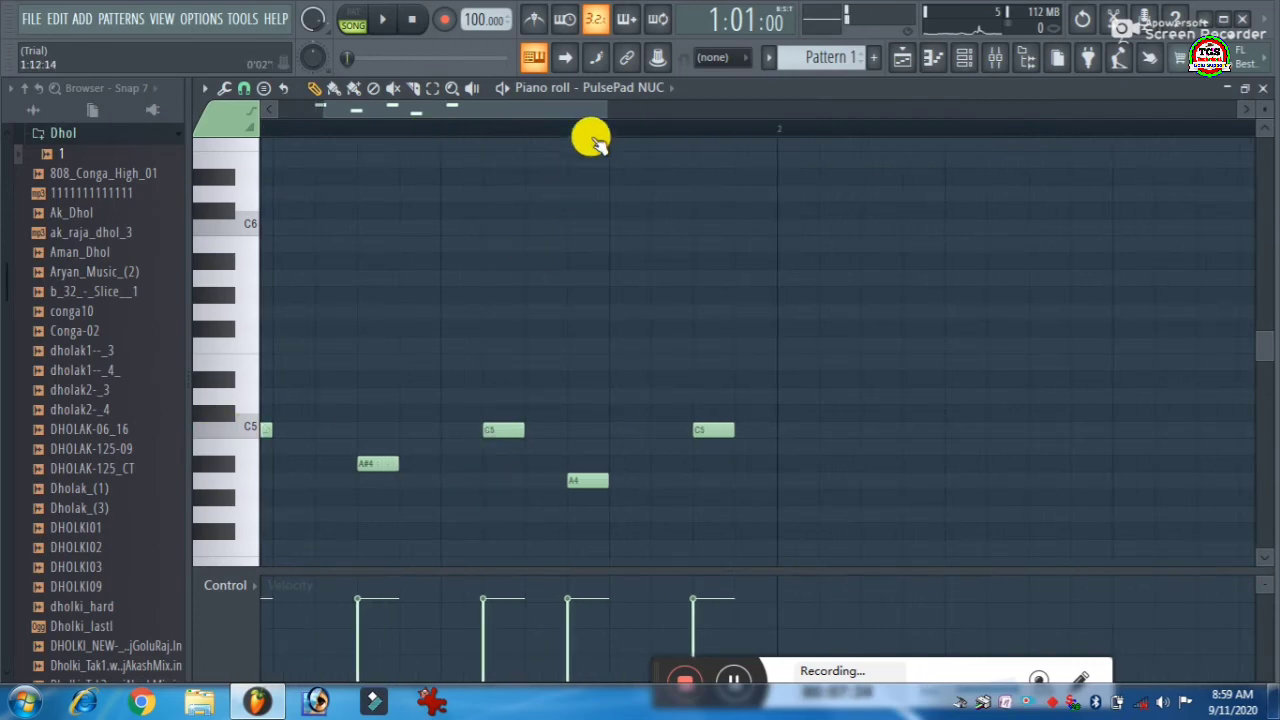
{"action": "scroll", "coordinate": [593, 133], "scroll_direction": "down", "scroll_amount": 3}
Lower the step 10 note between A#4 and A4 to G4, trying other pitches on the way.
{"action": "right_click", "coordinate": [428, 429]}
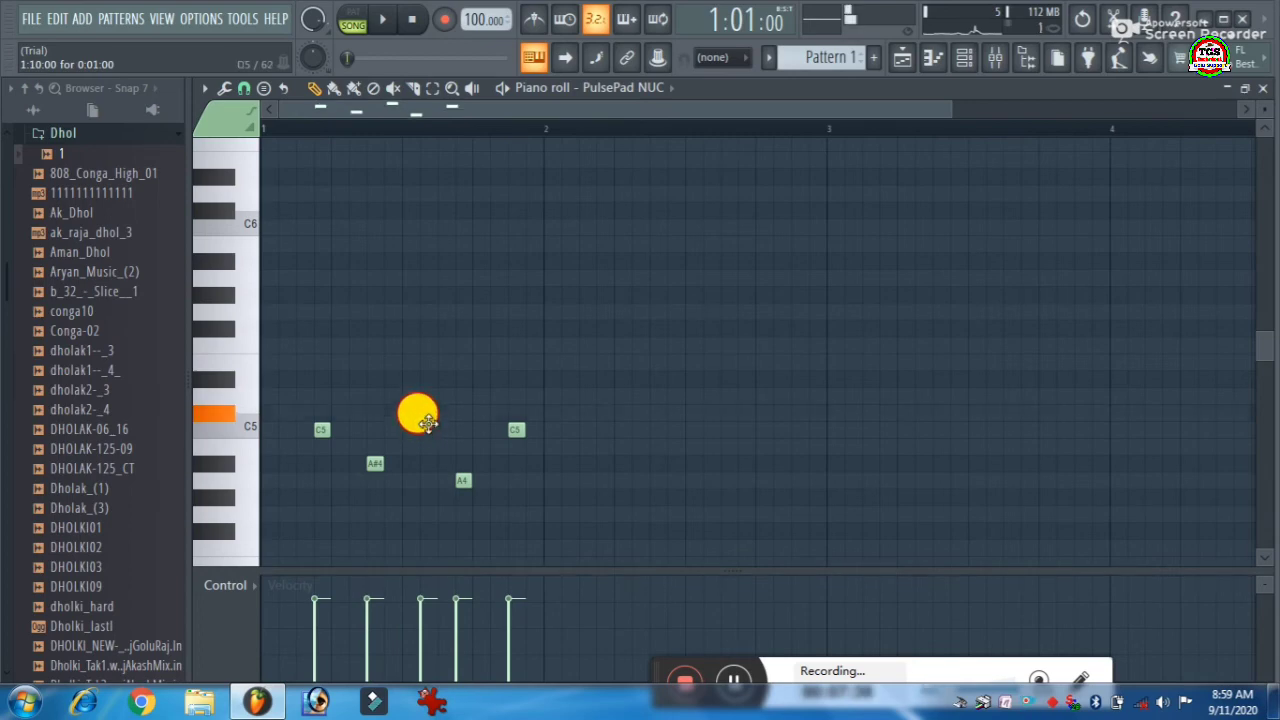
{"action": "scroll", "coordinate": [414, 330], "scroll_direction": "down", "scroll_amount": 3}
{"action": "scroll", "coordinate": [406, 423], "scroll_direction": "down", "scroll_amount": 1}
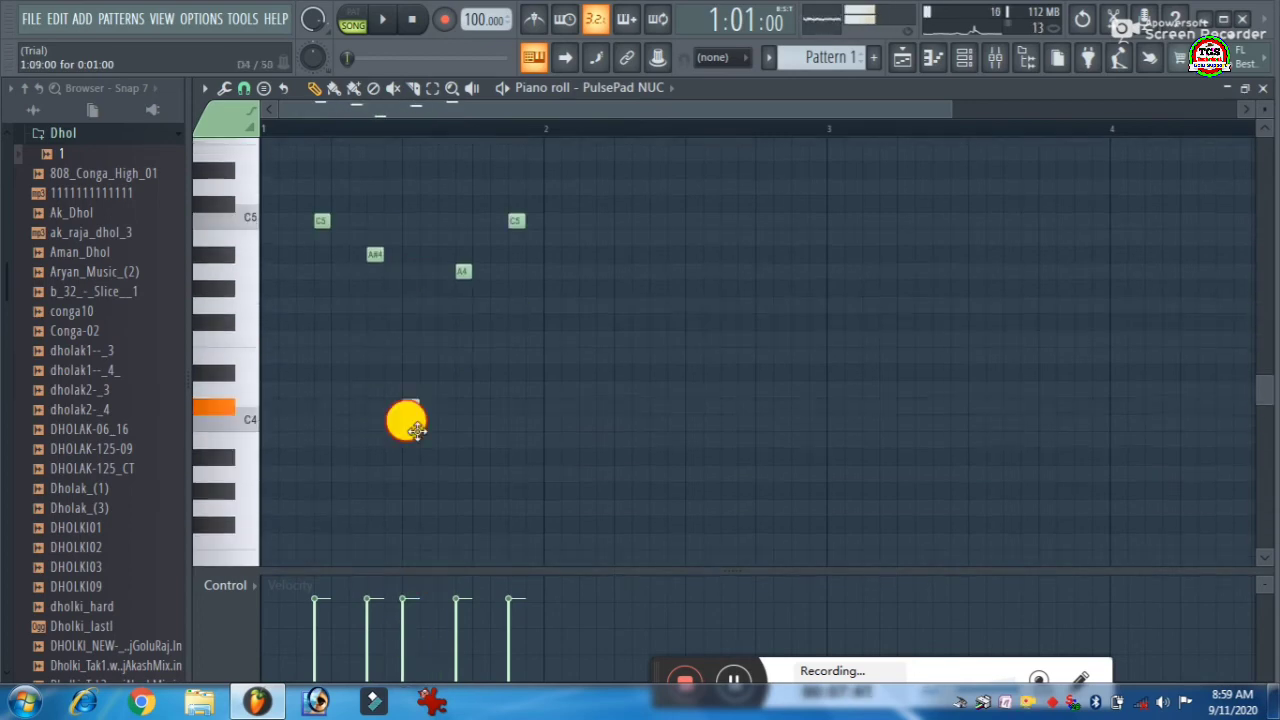
{"action": "left_click", "coordinate": [428, 356]}
{"action": "left_click_drag", "start_coordinate": [432, 345], "coordinate": [418, 294]}
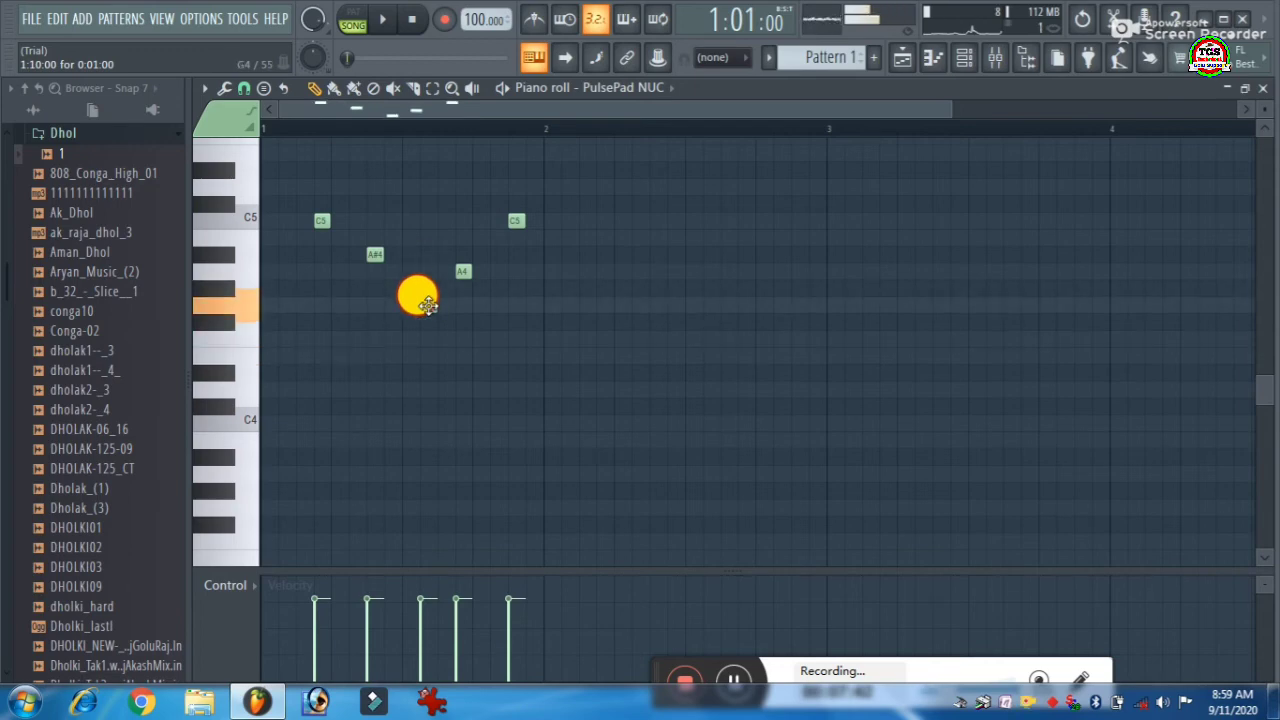
Close the piano roll and channel rack, play the arrangement and inspect the Pattern 1 clips on Track 5.
{"action": "left_click", "coordinate": [1263, 87]}
{"action": "left_click", "coordinate": [777, 163]}
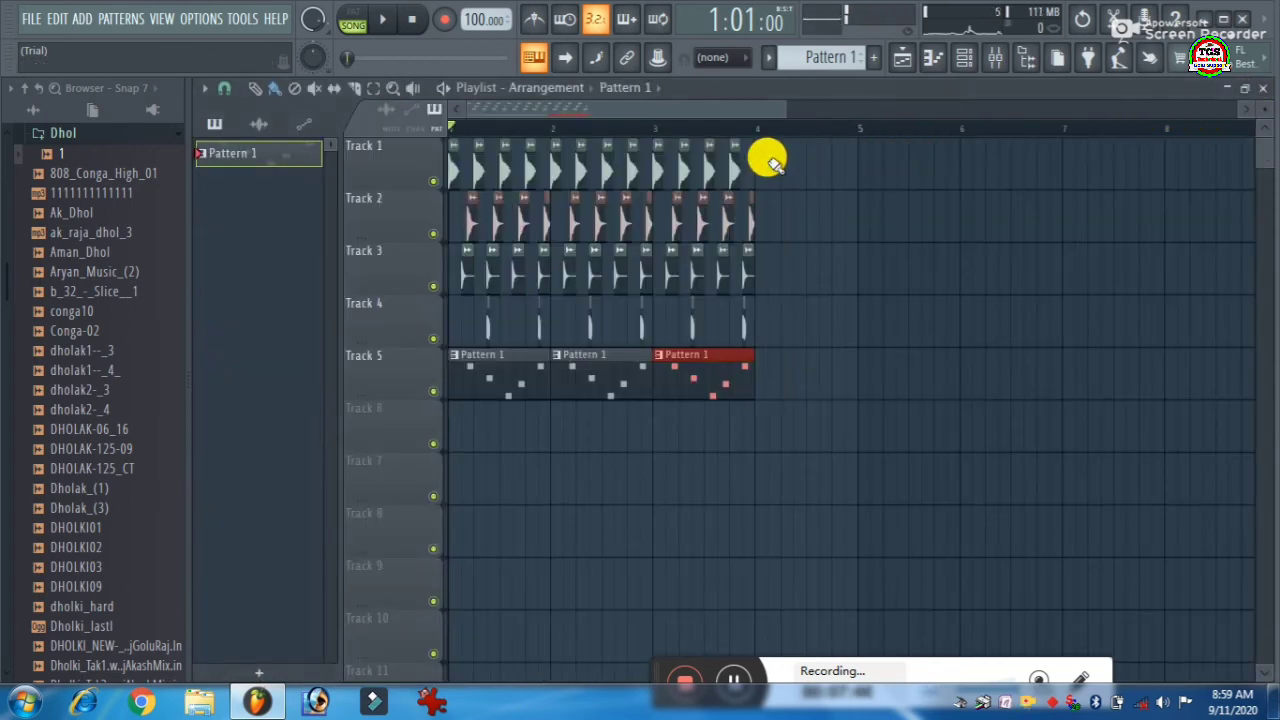
{"action": "key", "text": "space"}
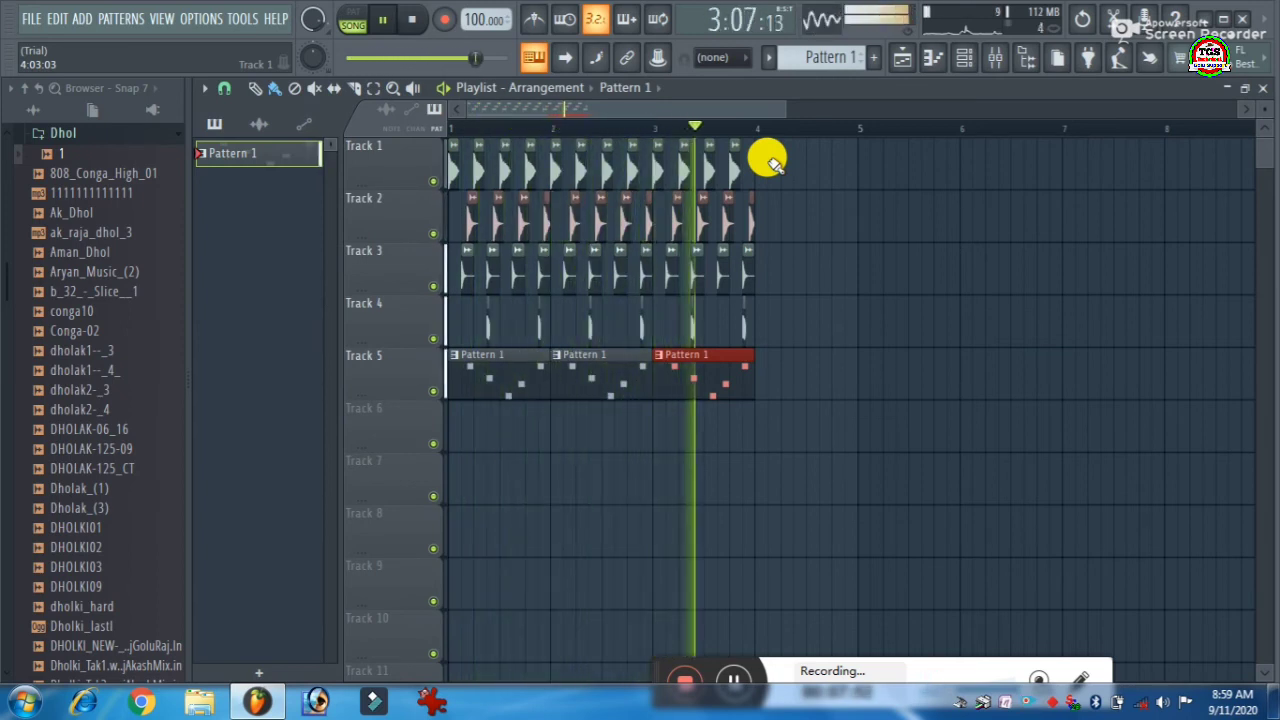
{"action": "key", "text": "space"}
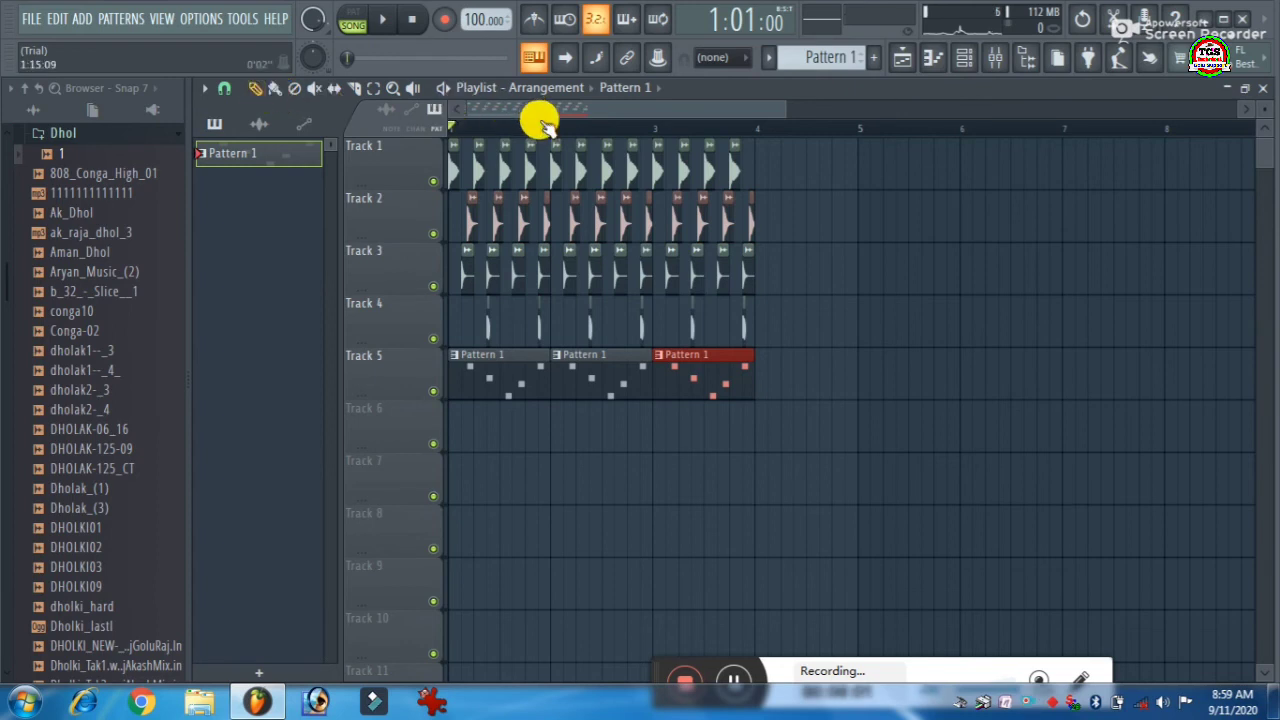
{"action": "scroll", "coordinate": [545, 125], "scroll_direction": "up", "scroll_amount": 3}
{"action": "scroll", "coordinate": [551, 123], "scroll_direction": "up", "scroll_amount": 1}
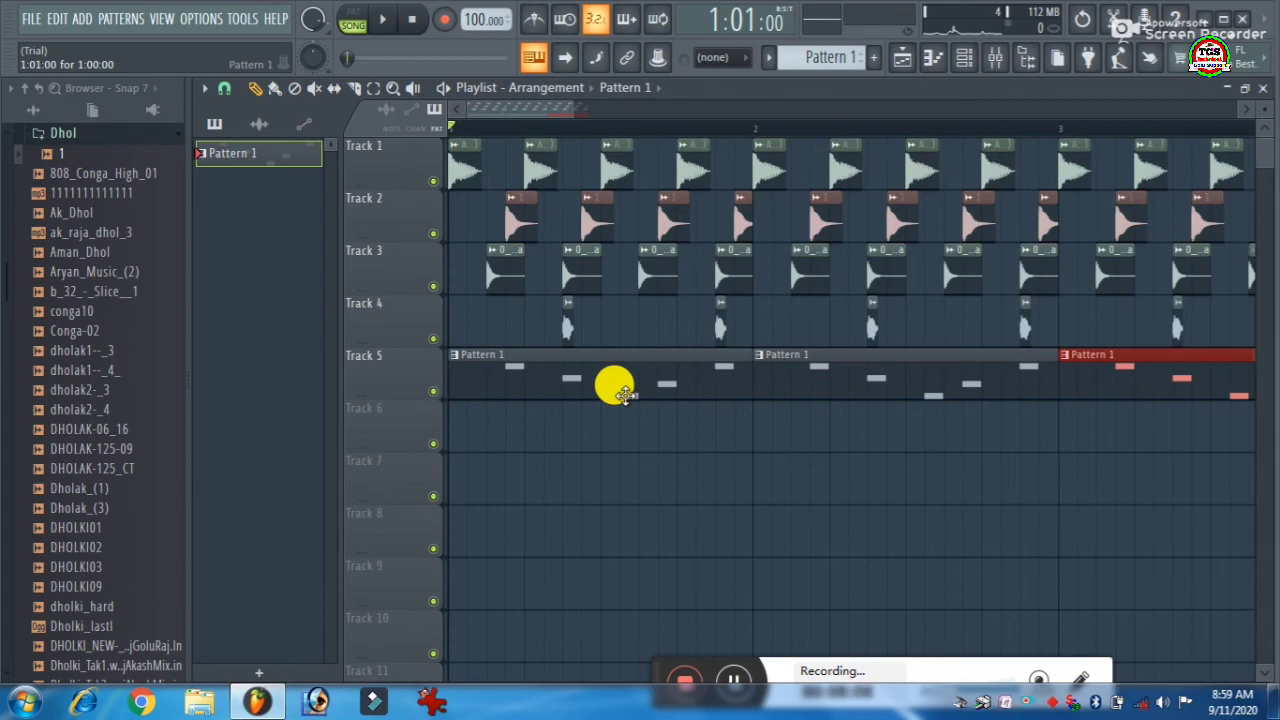
Open the PulsePad NUC channel's synth window and browse its Harmless pad presets in the browser.
{"action": "left_click", "coordinate": [963, 56]}
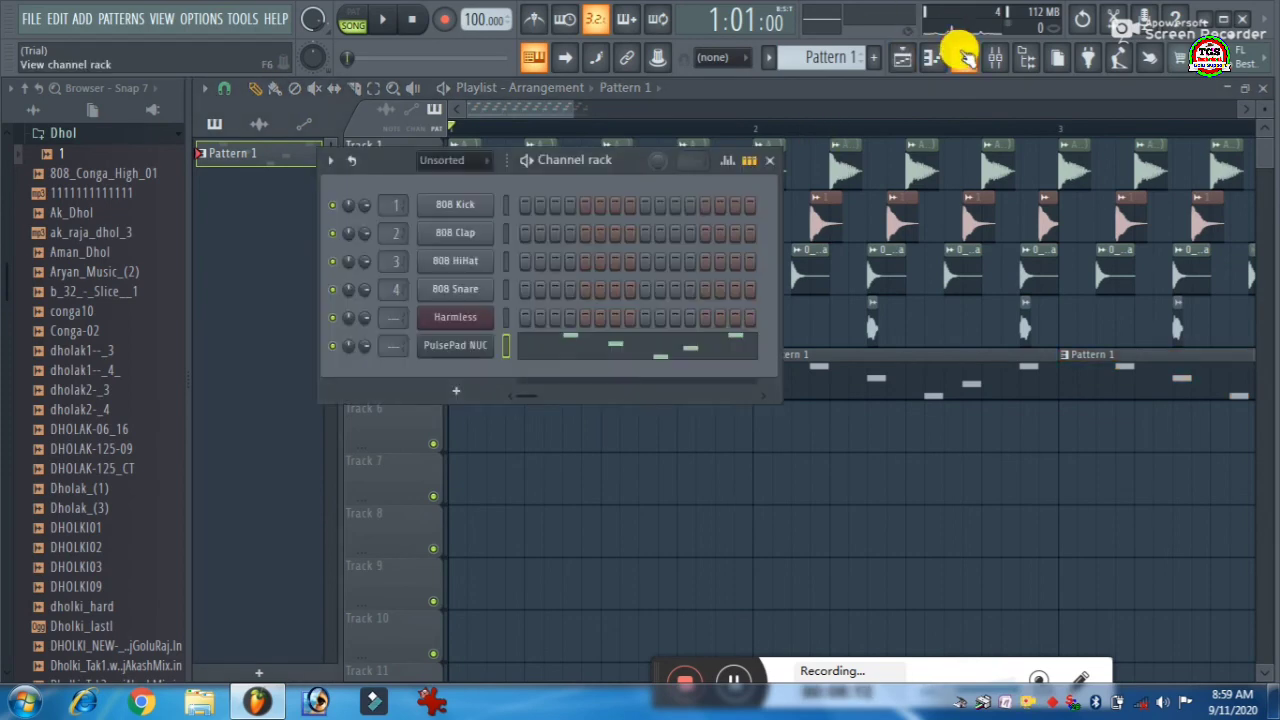
{"action": "left_click", "coordinate": [474, 346]}
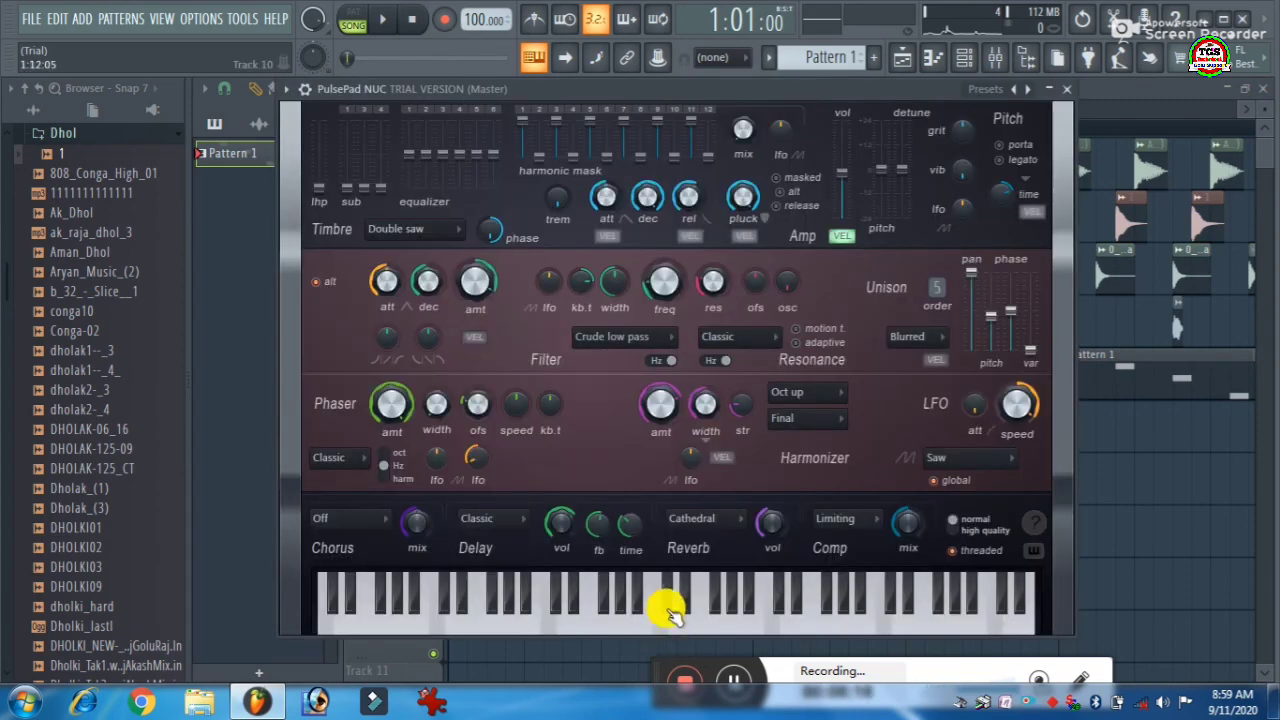
{"action": "left_click", "coordinate": [980, 88]}
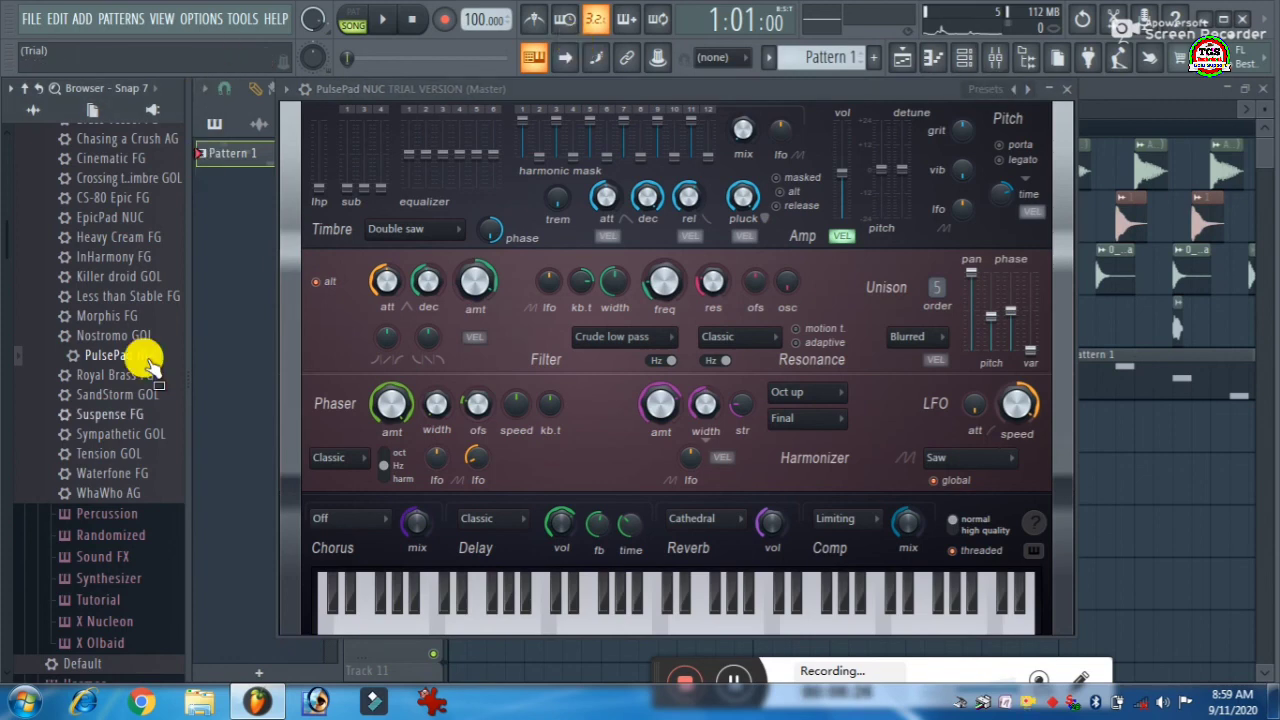
{"action": "scroll", "coordinate": [109, 400], "scroll_direction": "up", "scroll_amount": 10}
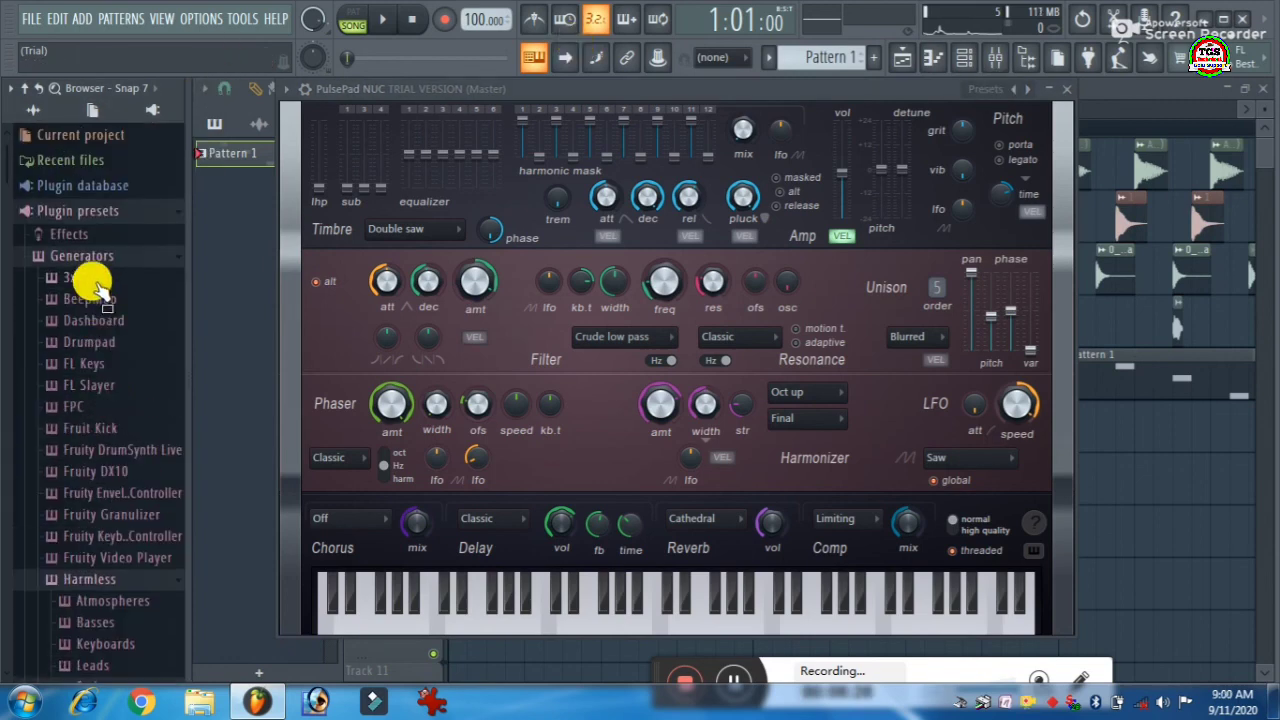
{"action": "scroll", "coordinate": [95, 300], "scroll_direction": "down", "scroll_amount": 4}
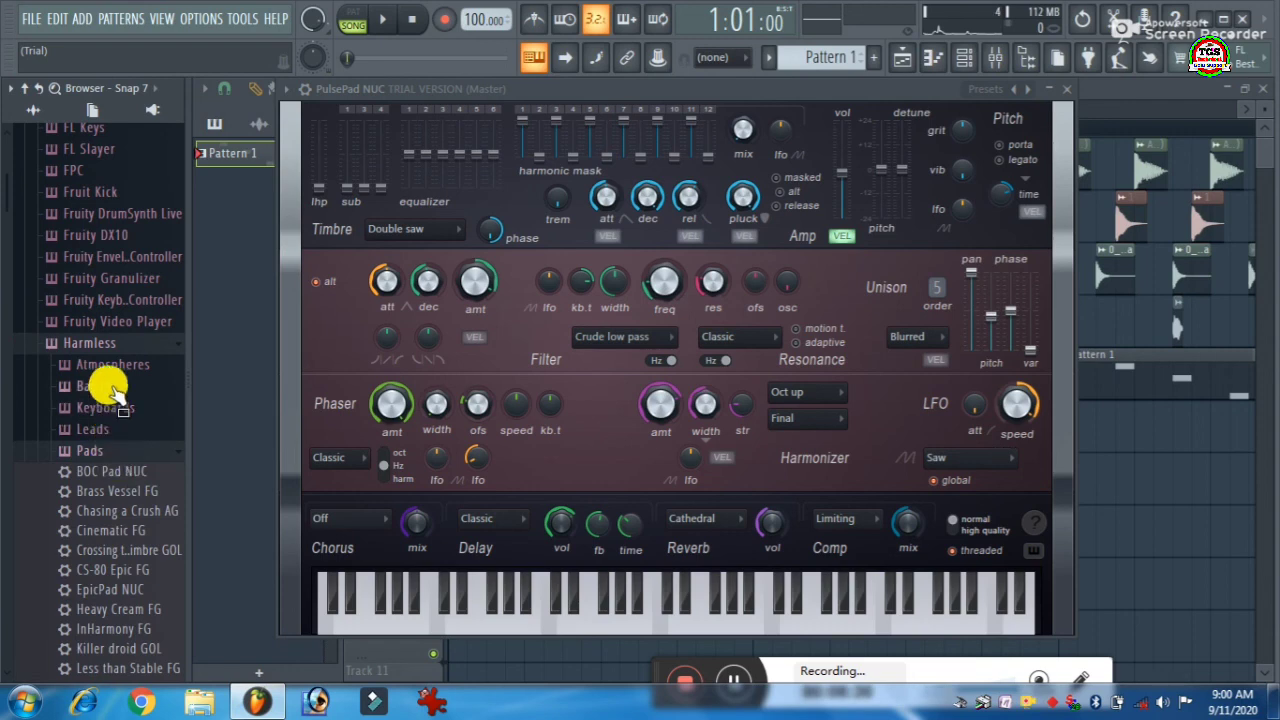
Advance the synth's preset past Royal Brass FG to SandStorm GOL and close the synth window.
{"action": "left_click", "coordinate": [1031, 90]}
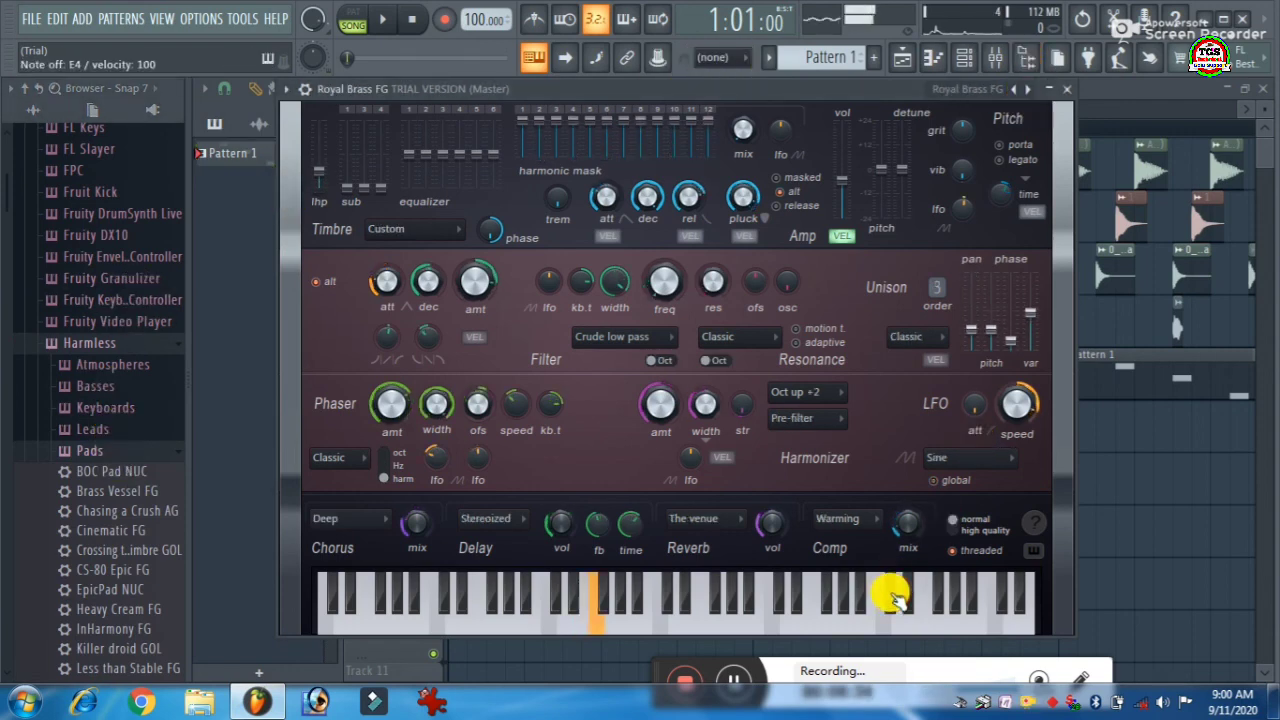
{"action": "left_click", "coordinate": [1034, 91]}
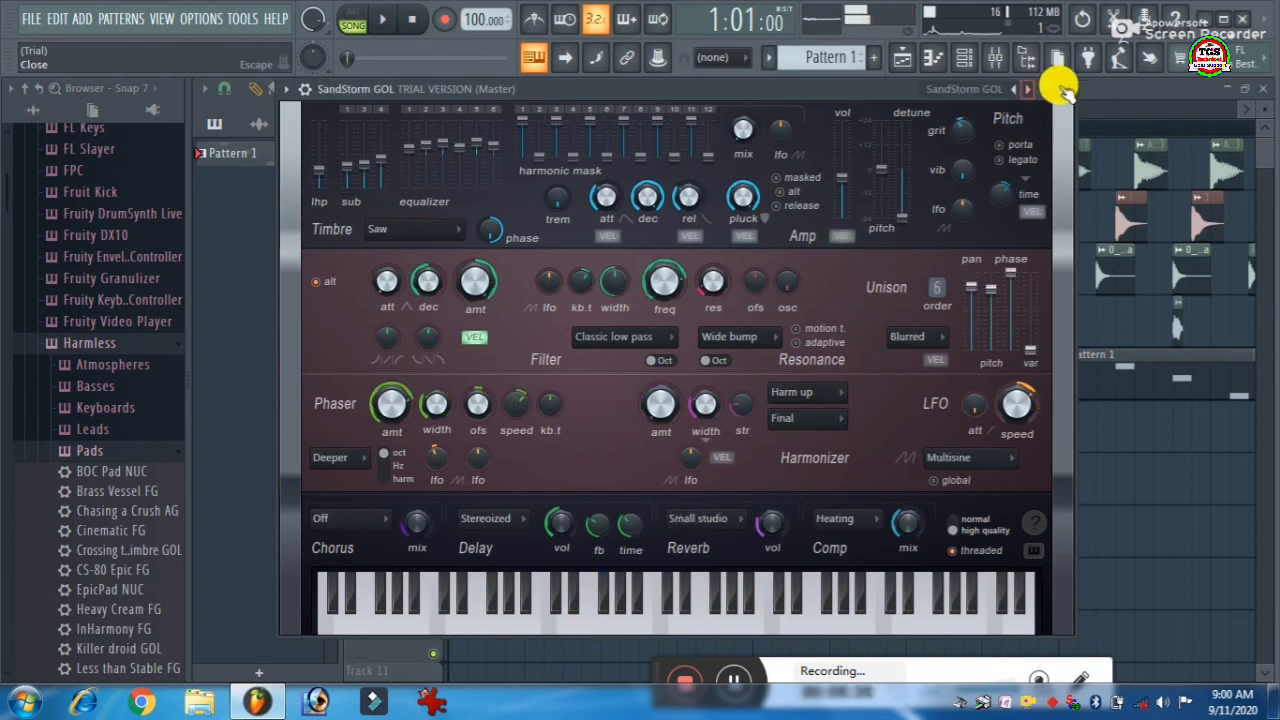
{"action": "left_click", "coordinate": [1066, 97]}
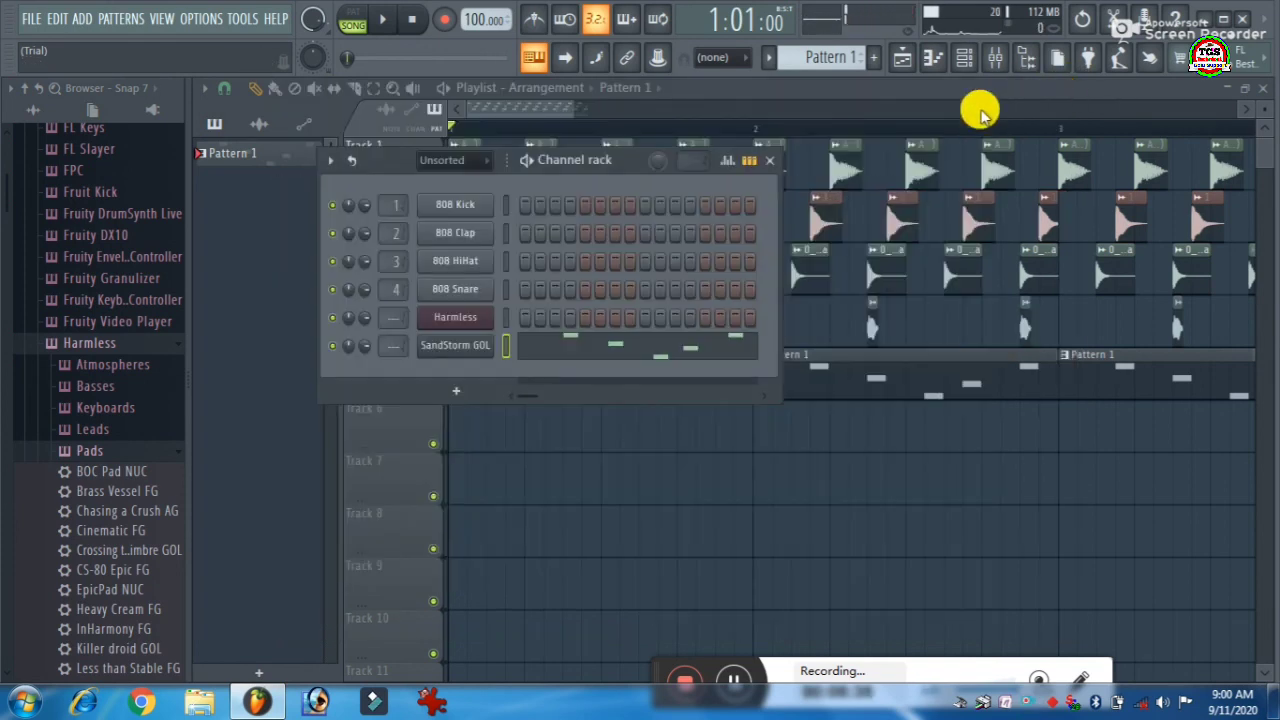
Close the channel rack and play the three-bar arrangement with the SandStorm GOL sound before stopping playback.
{"action": "left_click", "coordinate": [767, 164]}
{"action": "key", "text": "space"}
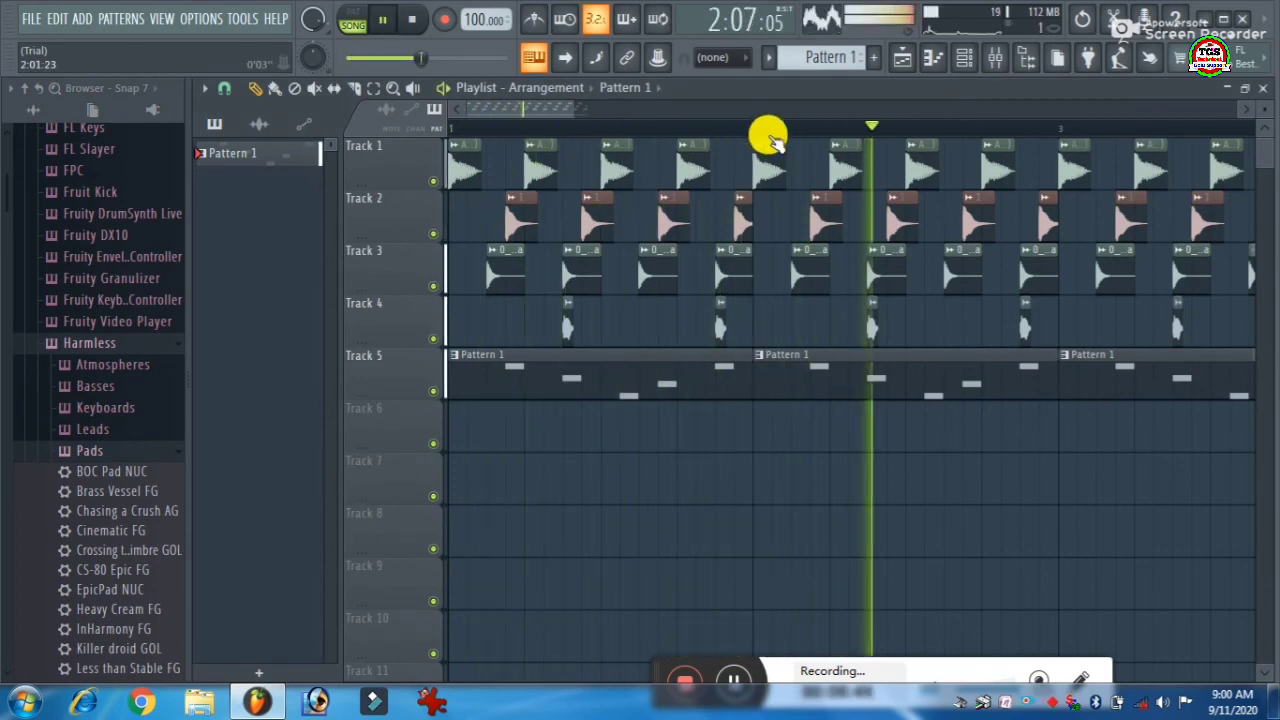
{"action": "scroll", "coordinate": [770, 135], "scroll_direction": "down", "scroll_amount": 5}
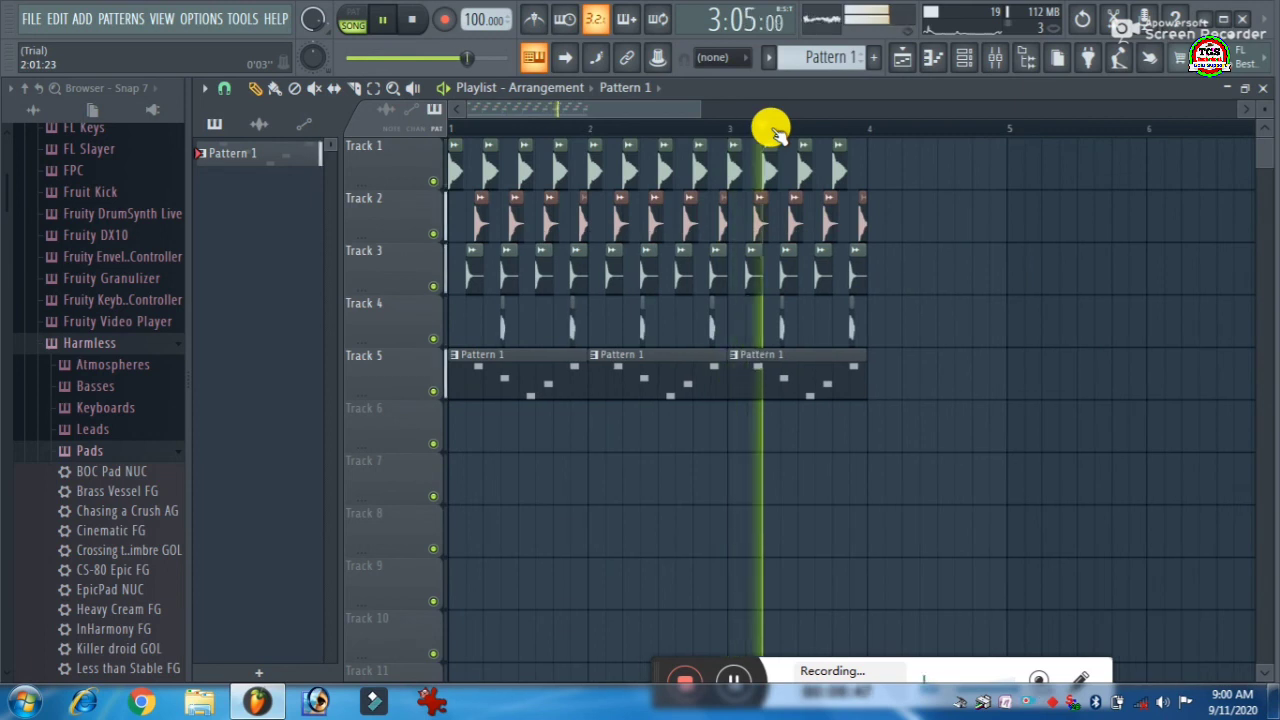
{"action": "key", "text": "space"}
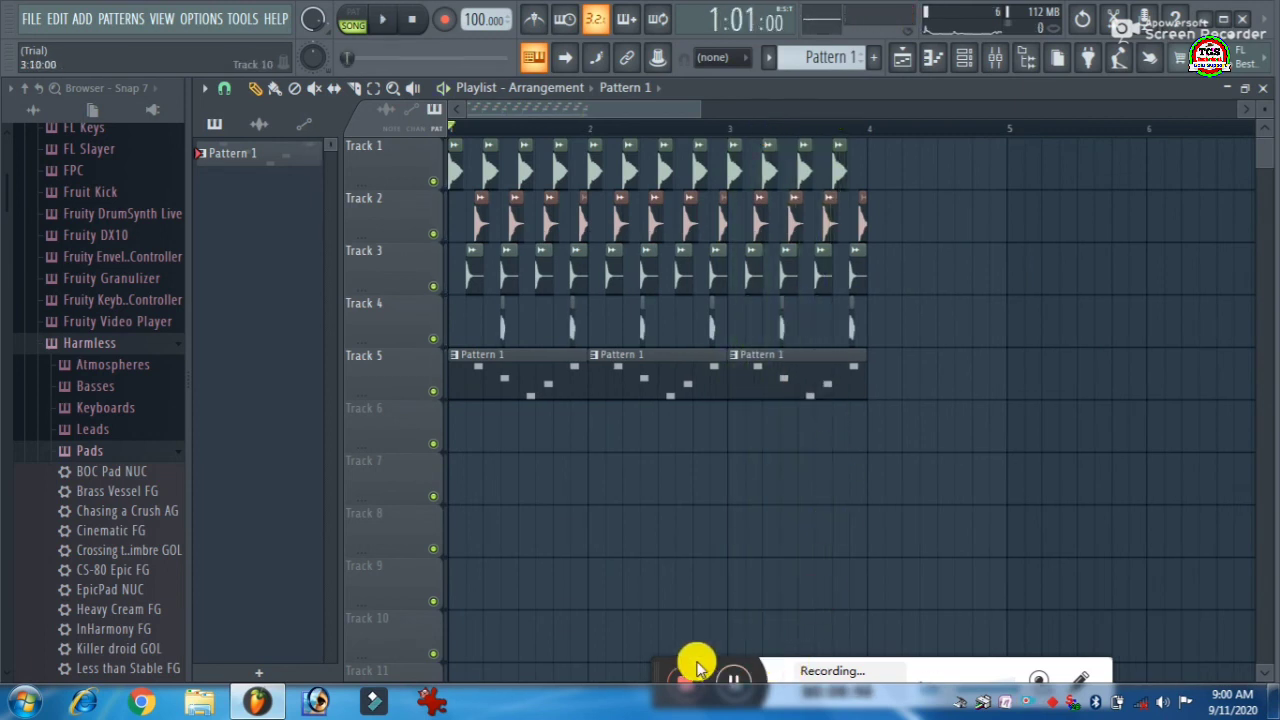
{"action": "left_click_drag", "start_coordinate": [652, 668], "coordinate": [706, 491]}
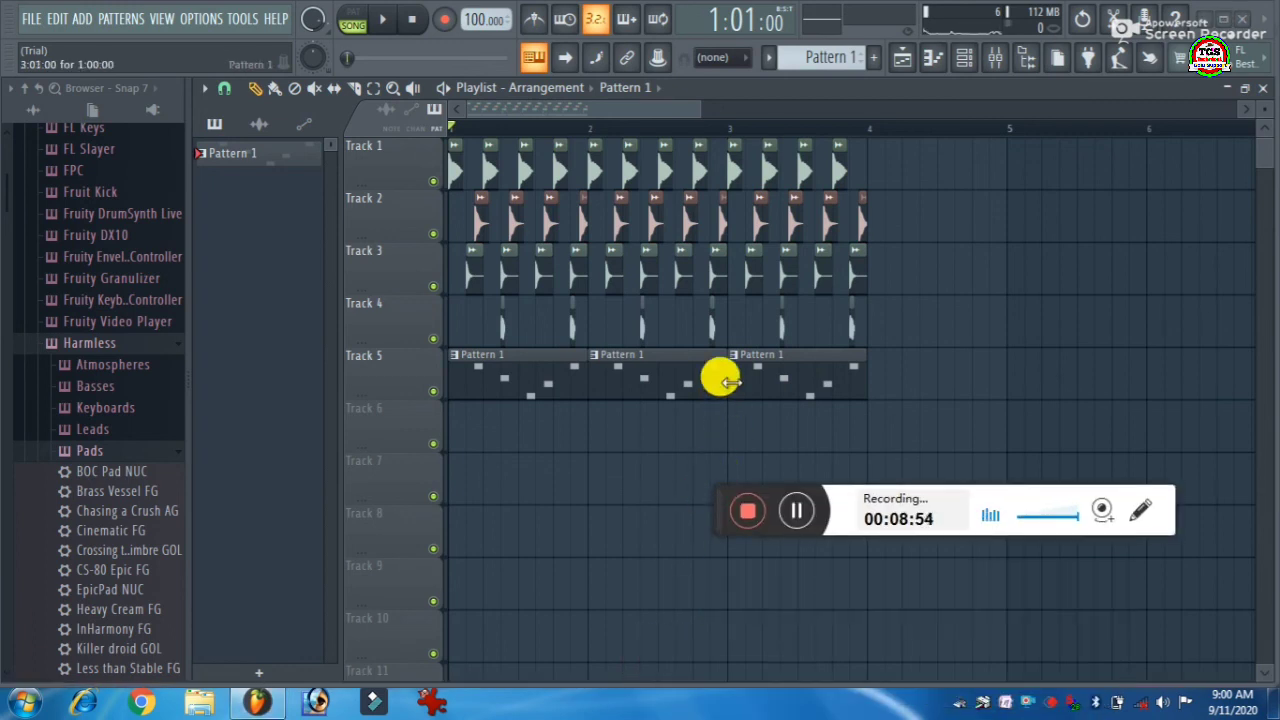